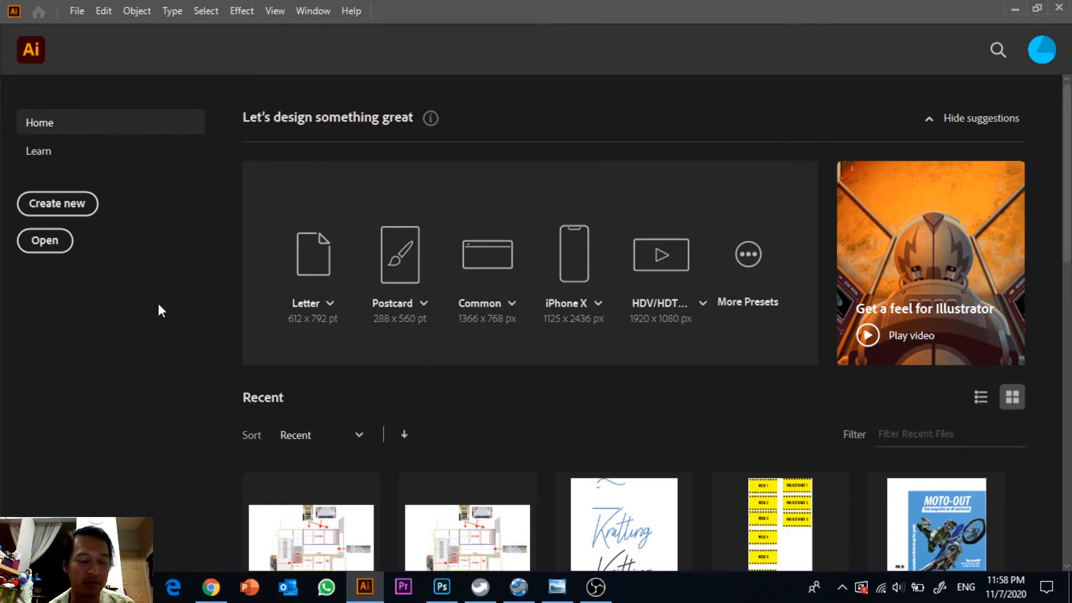
Step: Create a new portrait A4 document measuring 21 x 29.7 cm with one artboard
{"action": "left_click", "coordinate": [40, 205]}
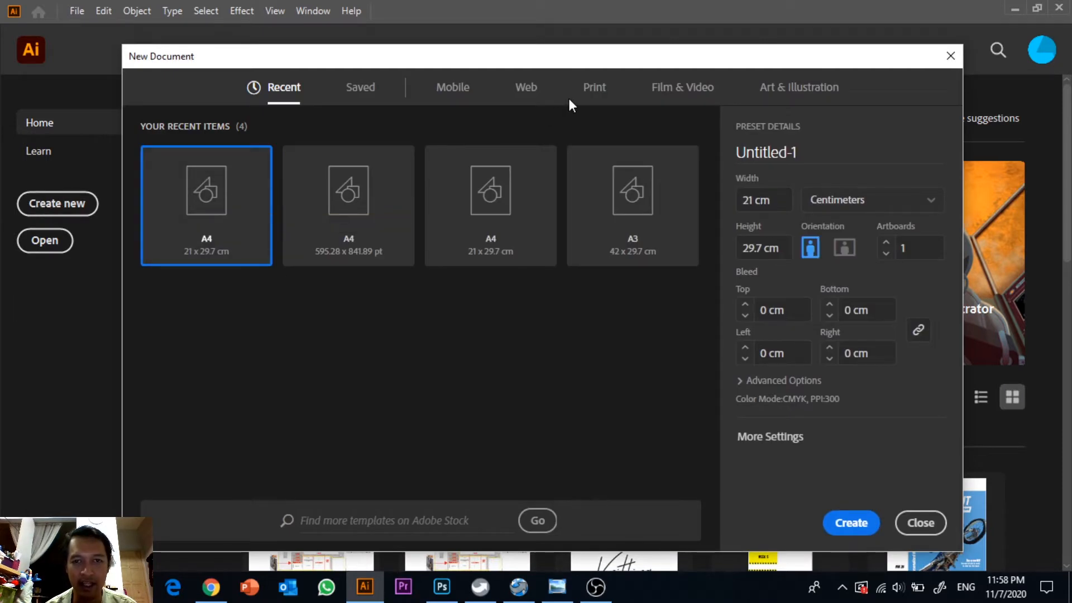
{"action": "left_click", "coordinate": [849, 524]}
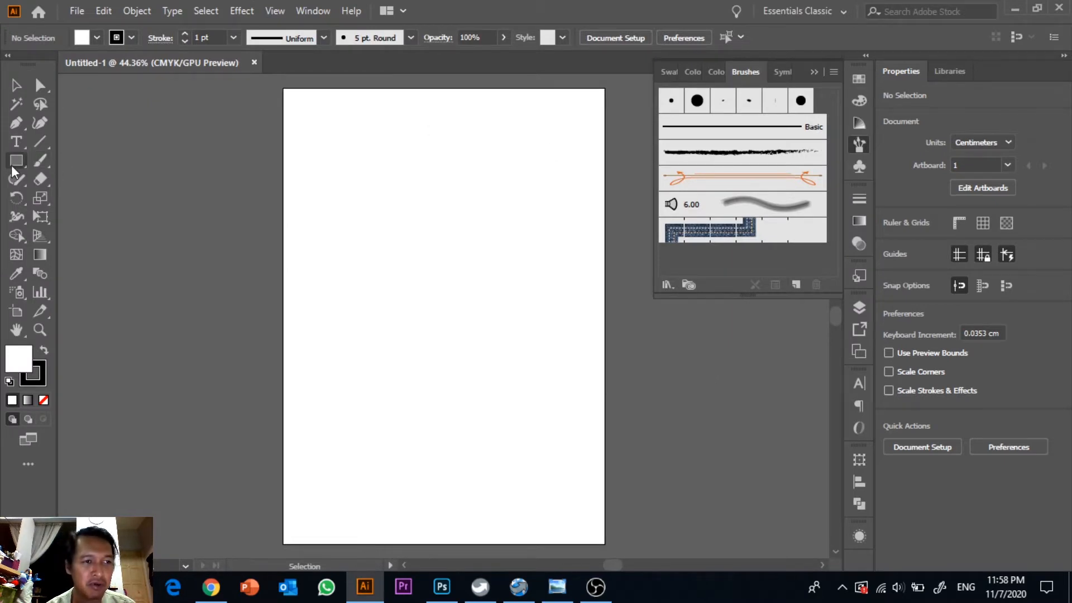
Step: Activate the Rectangle tool and set a black fill with no stroke
{"action": "left_click_drag", "start_coordinate": [12, 166], "coordinate": [94, 160]}
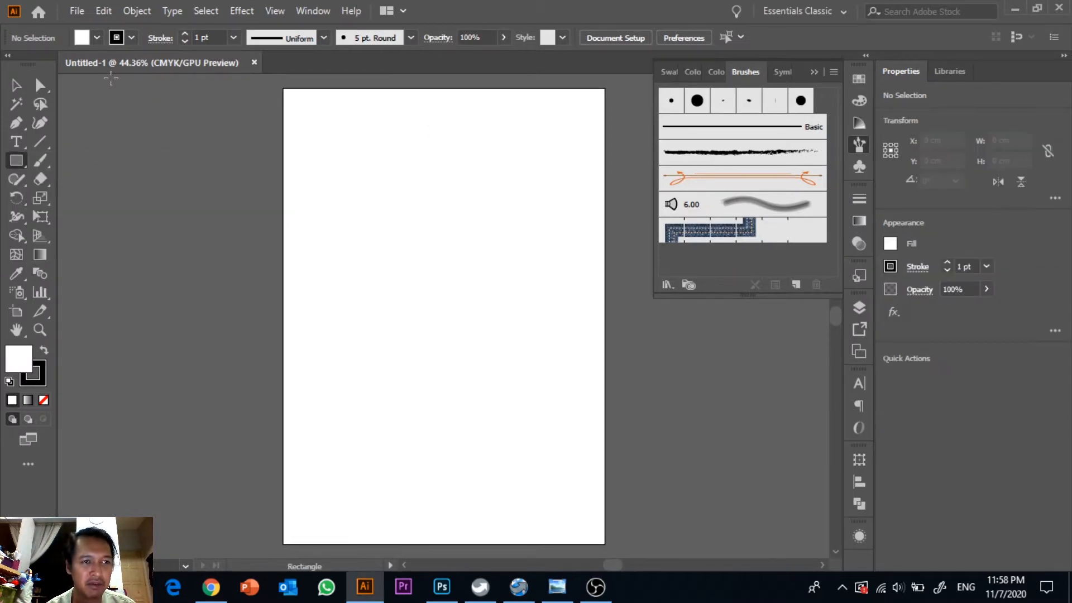
{"action": "left_click", "coordinate": [96, 38]}
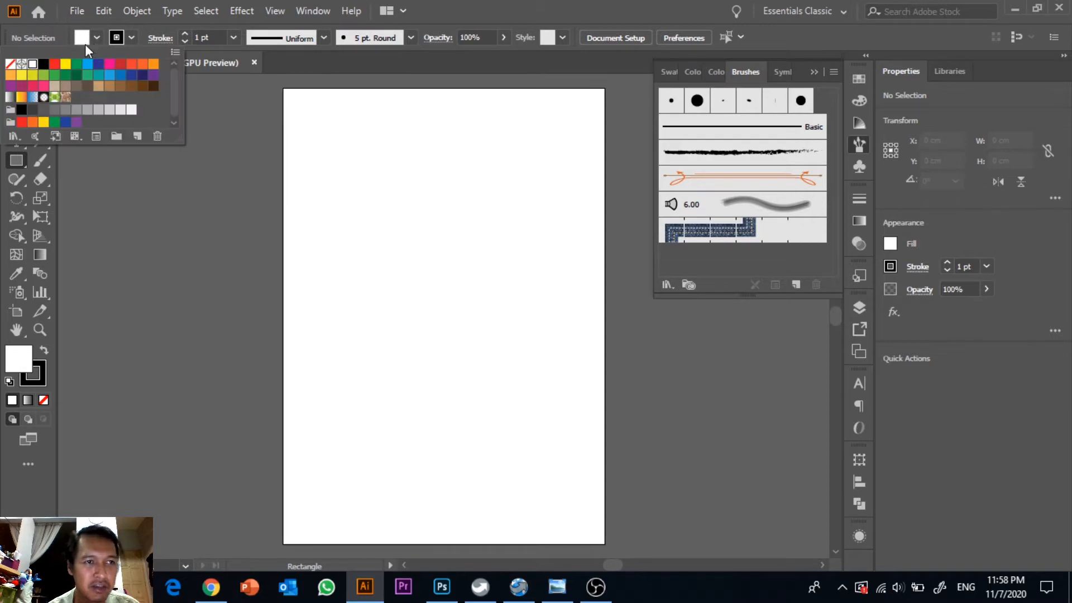
{"action": "left_click", "coordinate": [44, 66]}
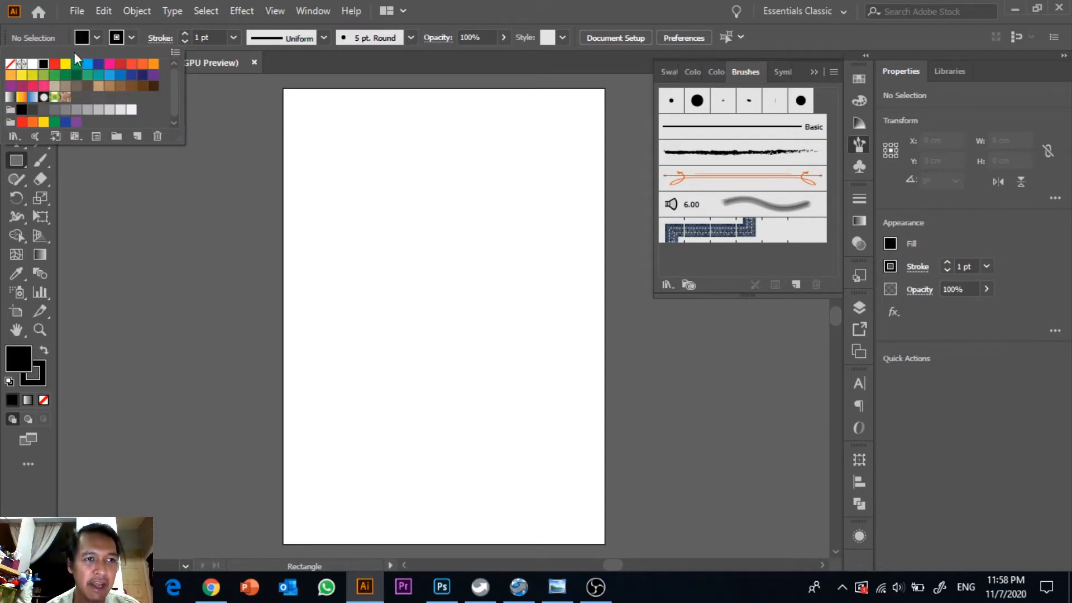
{"action": "left_click", "coordinate": [120, 39]}
{"action": "left_click", "coordinate": [122, 37]}
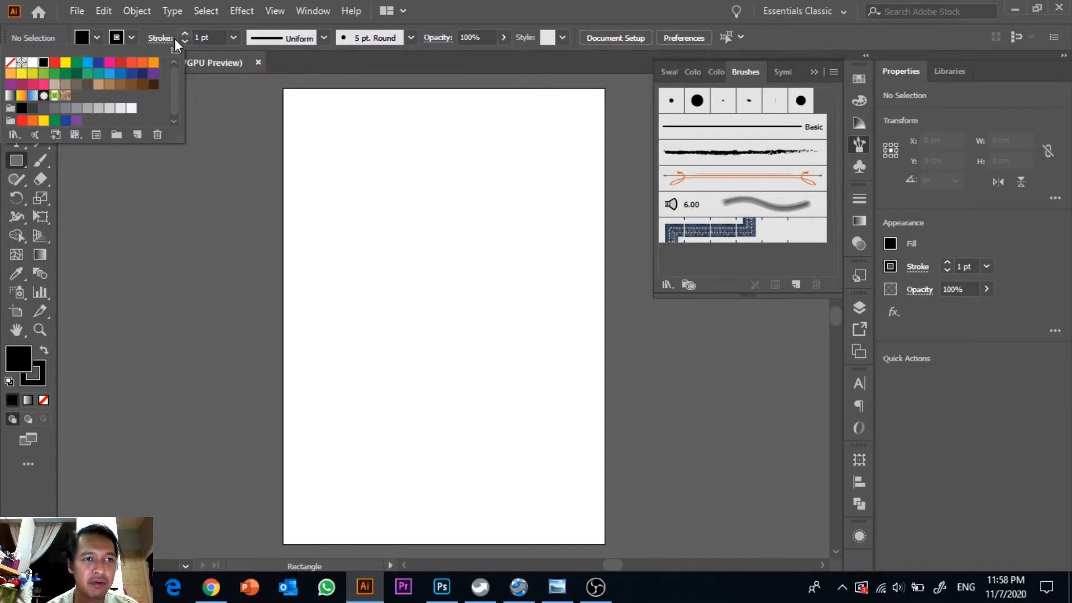
{"action": "left_click", "coordinate": [10, 66]}
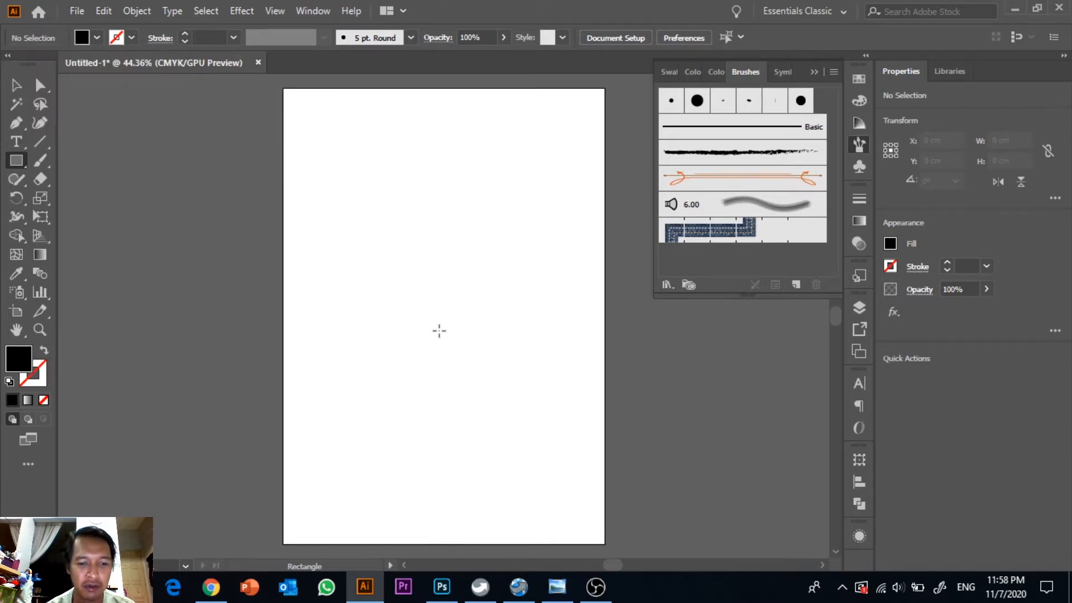
Step: Draw a small upright rectangle about 0.41 cm wide and 0.71 cm high near the artboard's left edge
{"action": "key", "text": "ctrl+plus"}
{"action": "key", "text": "ctrl+plus"}
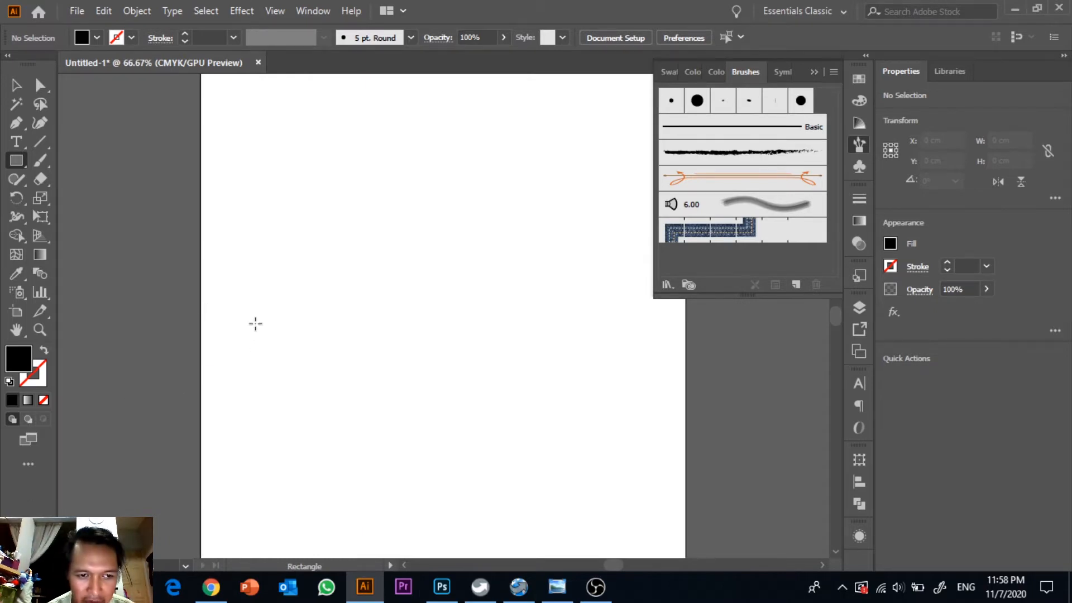
{"action": "mouse_move", "coordinate": [258, 324]}
{"action": "left_mouse_down"}
{"action": "mouse_move", "coordinate": [290, 340]}
{"action": "mouse_move", "coordinate": [267, 339]}
{"action": "left_mouse_up"}
{"action": "left_click", "coordinate": [15, 85]}
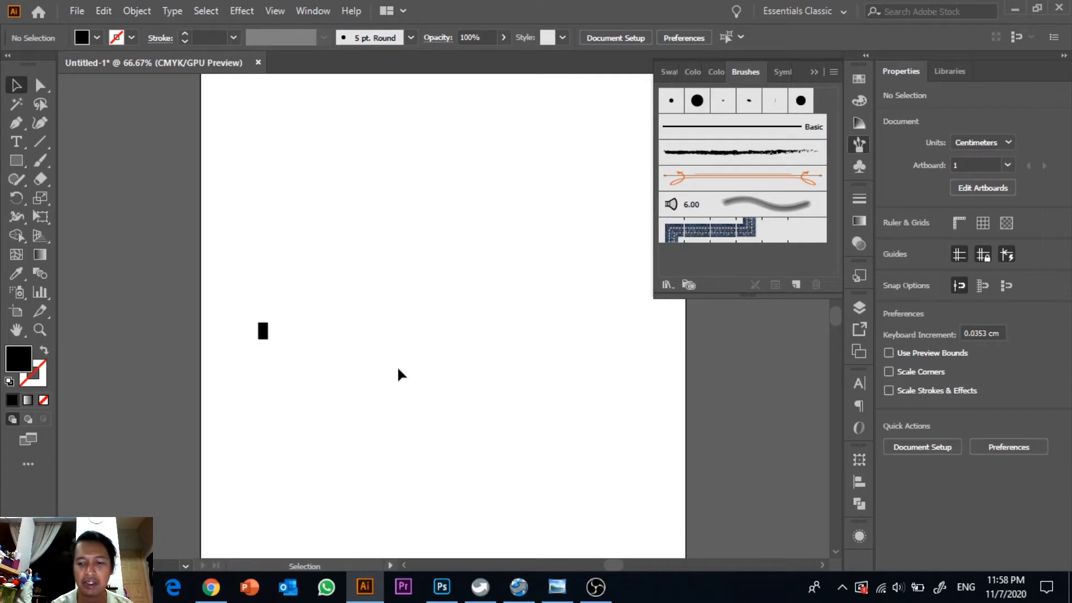
Step: Shift the rectangle's two upper anchor points to the right, slanting it into a parallelogram about 0.76 cm wide overall
{"action": "key", "text": "ctrl+plus"}
{"action": "key", "text": "ctrl+plus"}
{"action": "key", "text": "space"}
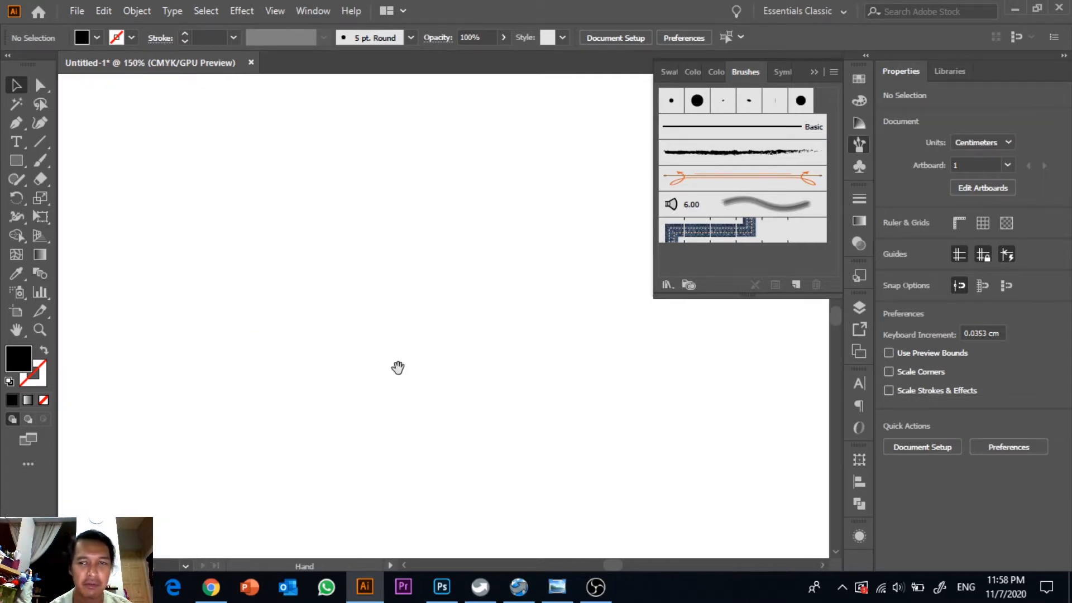
{"action": "left_click_drag", "start_coordinate": [413, 368], "coordinate": [418, 323]}
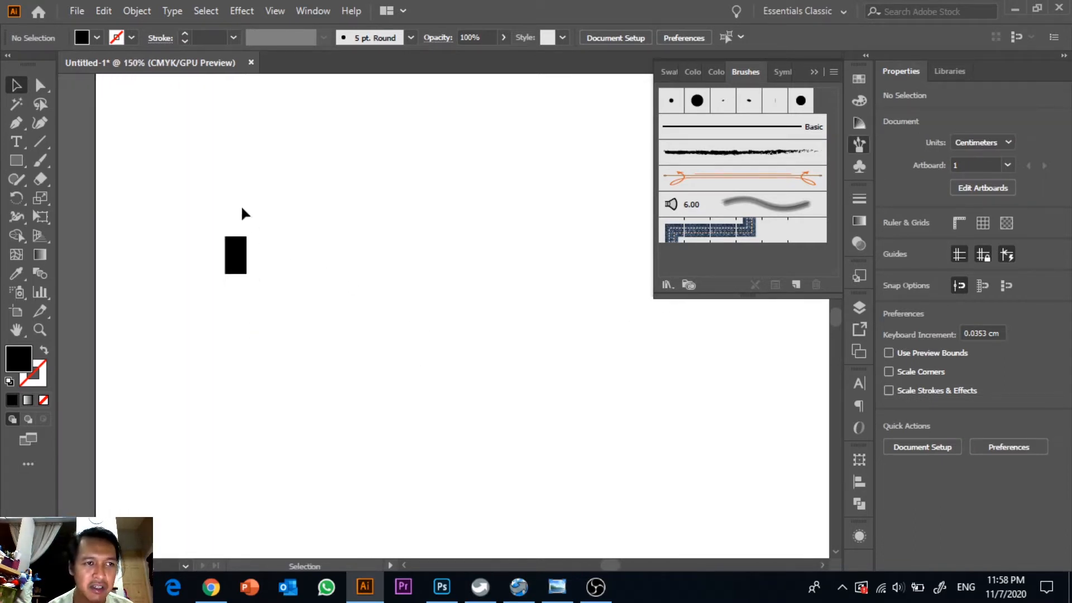
{"action": "left_click", "coordinate": [51, 89]}
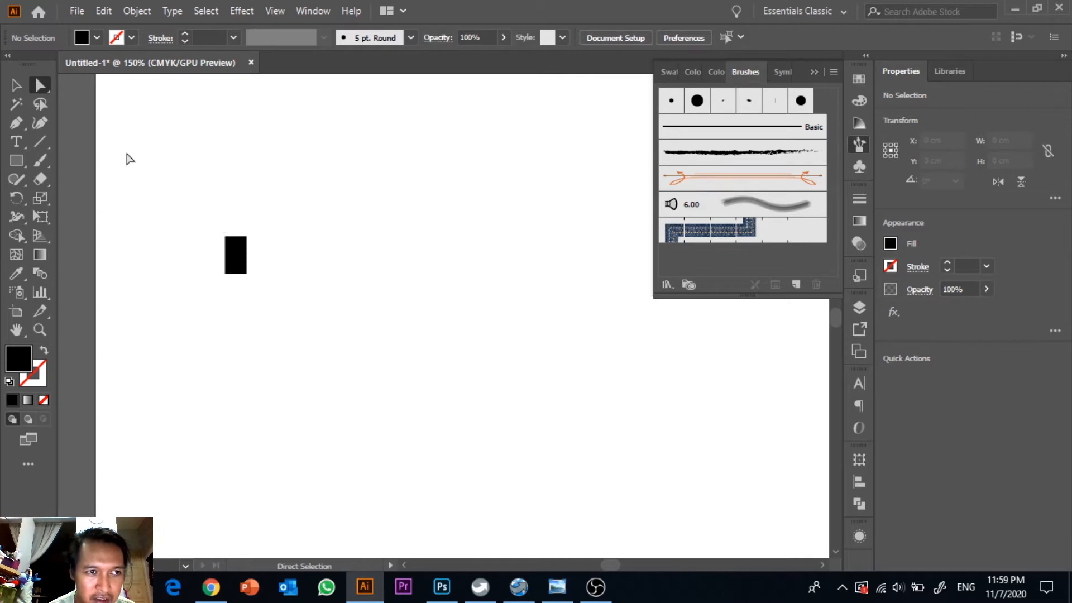
{"action": "left_click_drag", "start_coordinate": [218, 220], "coordinate": [267, 253]}
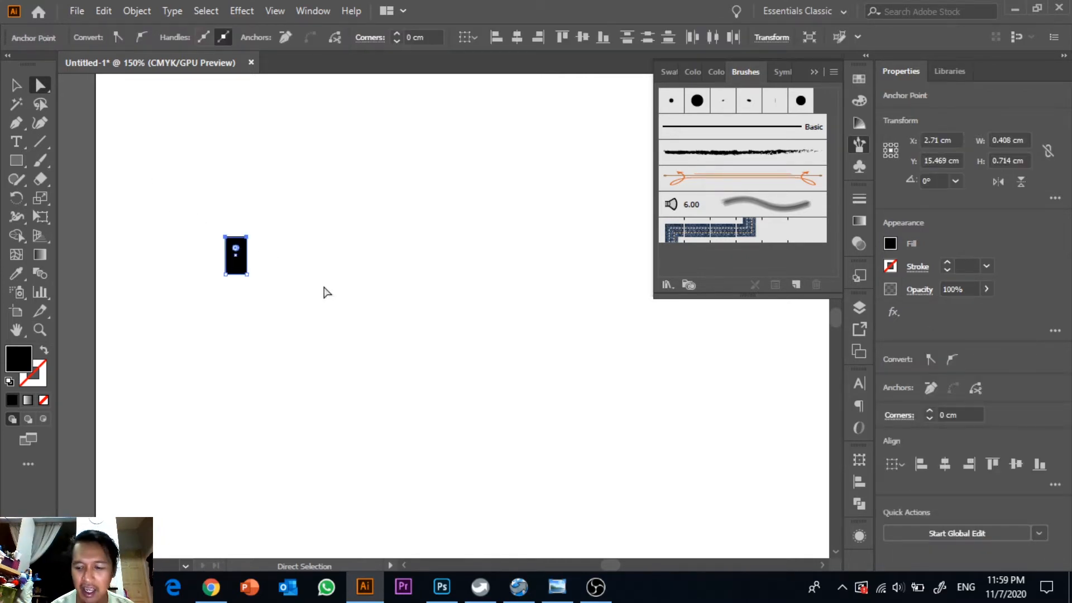
{"action": "key", "text": "Right"}
{"action": "key", "text": "Right"}
{"action": "key", "text": "Right"}
{"action": "key", "text": "Right"}
{"action": "key", "text": "Right"}
{"action": "key", "text": "Right"}
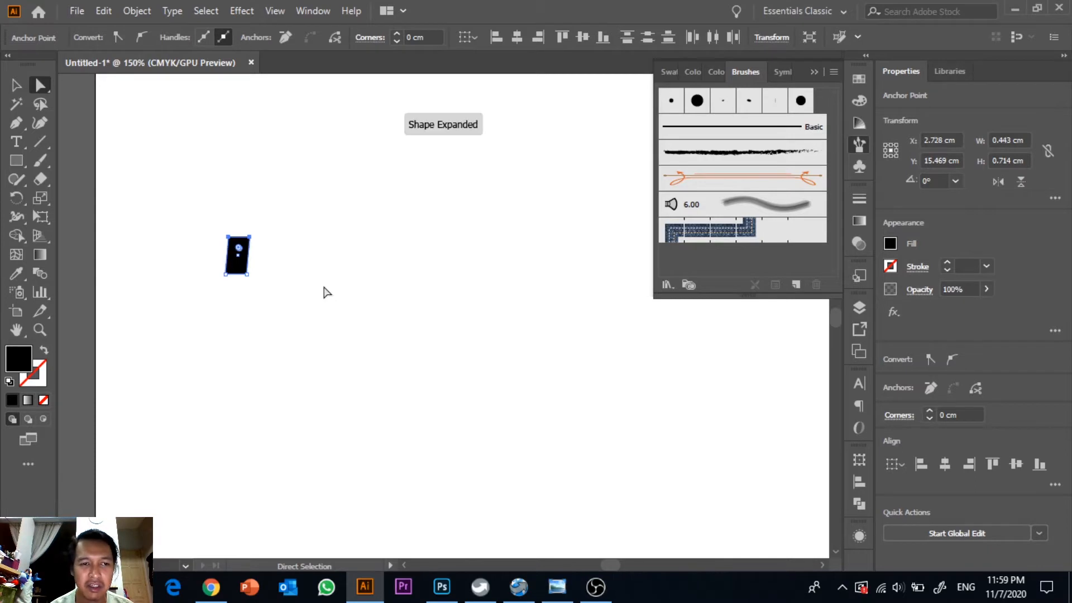
{"action": "key", "text": "Right"}
{"action": "key", "text": "Right"}
{"action": "key", "text": "Right"}
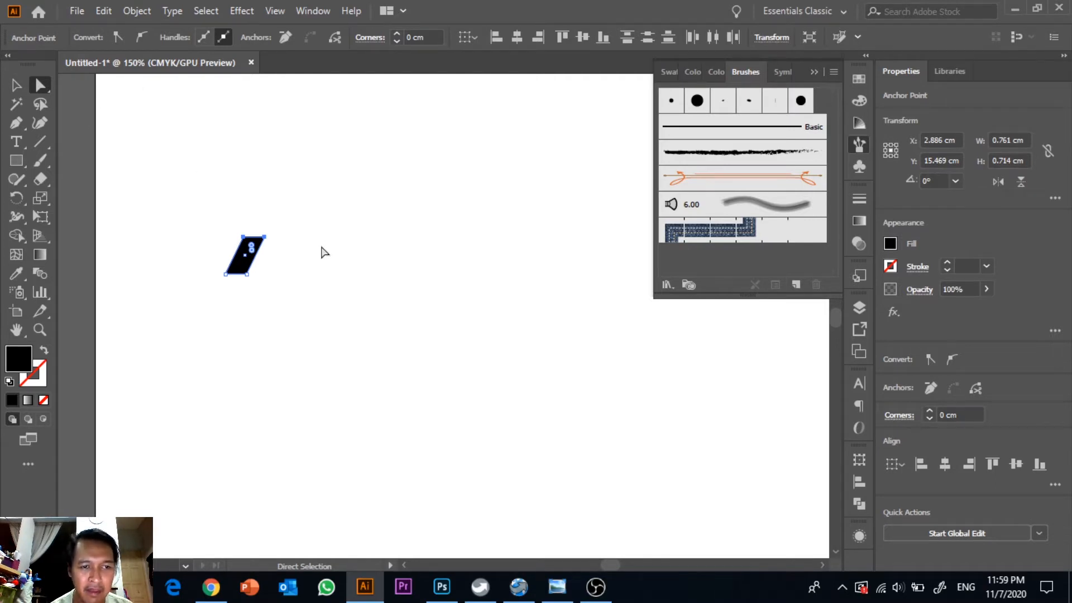
Step: Nudge the two upper anchor points down and slightly right, making the parallelogram about 0.8 cm wide and 0.61 cm high
{"action": "key", "text": "Down"}
{"action": "key", "text": "Down"}
{"action": "key", "text": "Down"}
{"action": "key", "text": "Right"}
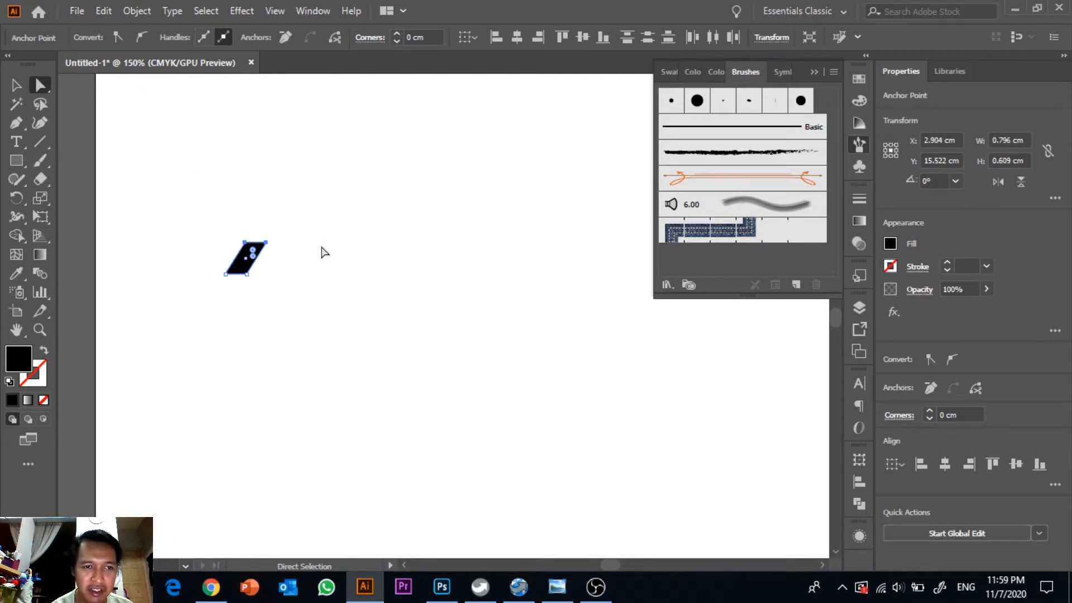
{"action": "left_click", "coordinate": [325, 252]}
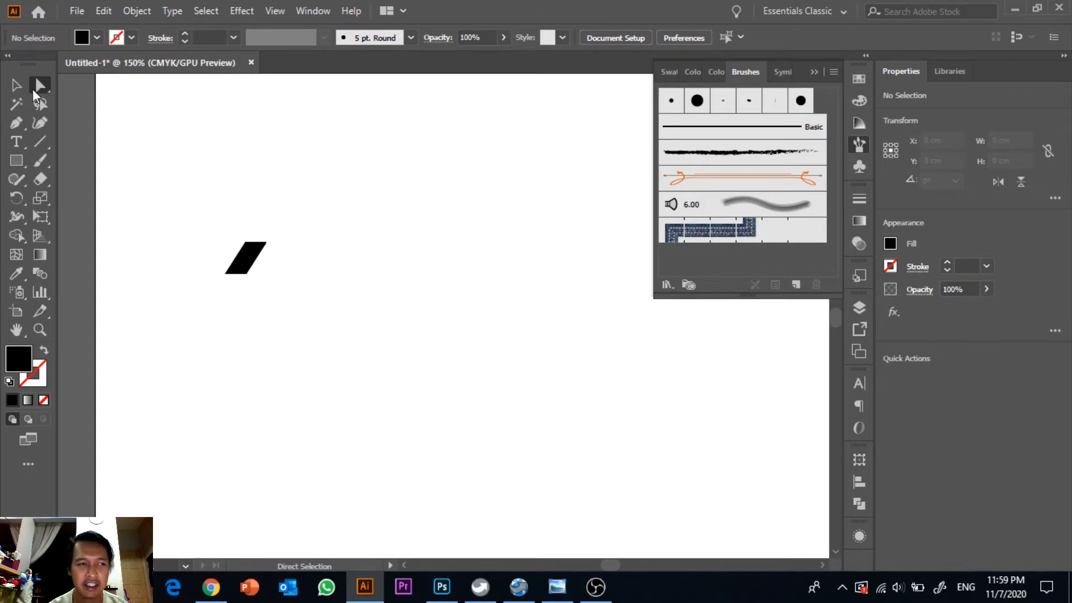
Step: Duplicate the parallelogram to the right to form a closely spaced horizontal row of four
{"action": "left_click", "coordinate": [16, 85]}
{"action": "left_click_drag", "start_coordinate": [430, 317], "coordinate": [343, 314]}
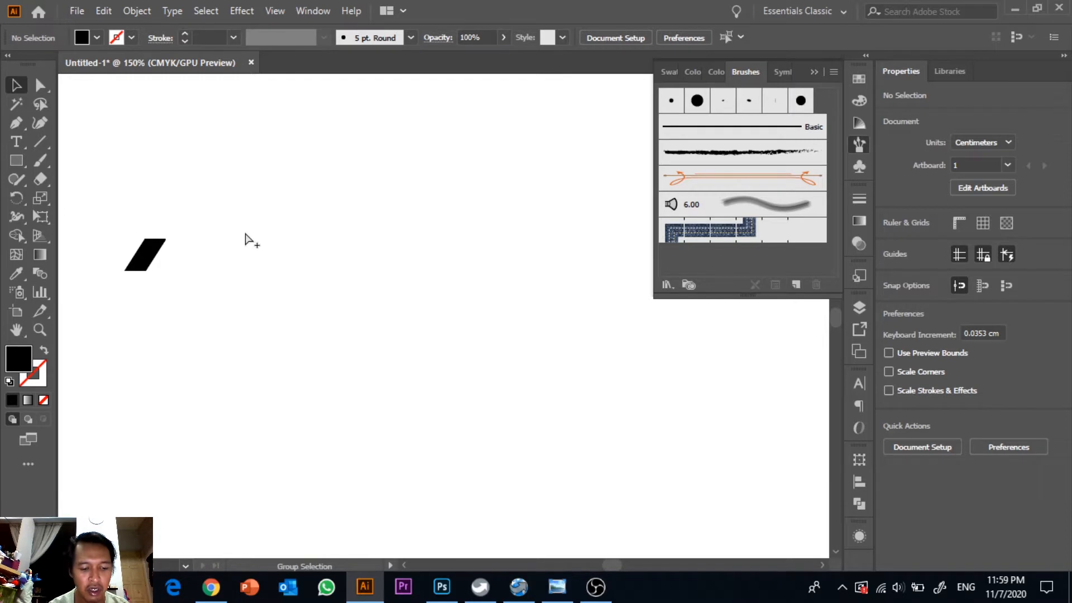
{"action": "left_click_drag", "start_coordinate": [157, 250], "coordinate": [235, 250]}
{"action": "left_click", "coordinate": [245, 263]}
{"action": "left_click", "coordinate": [262, 260]}
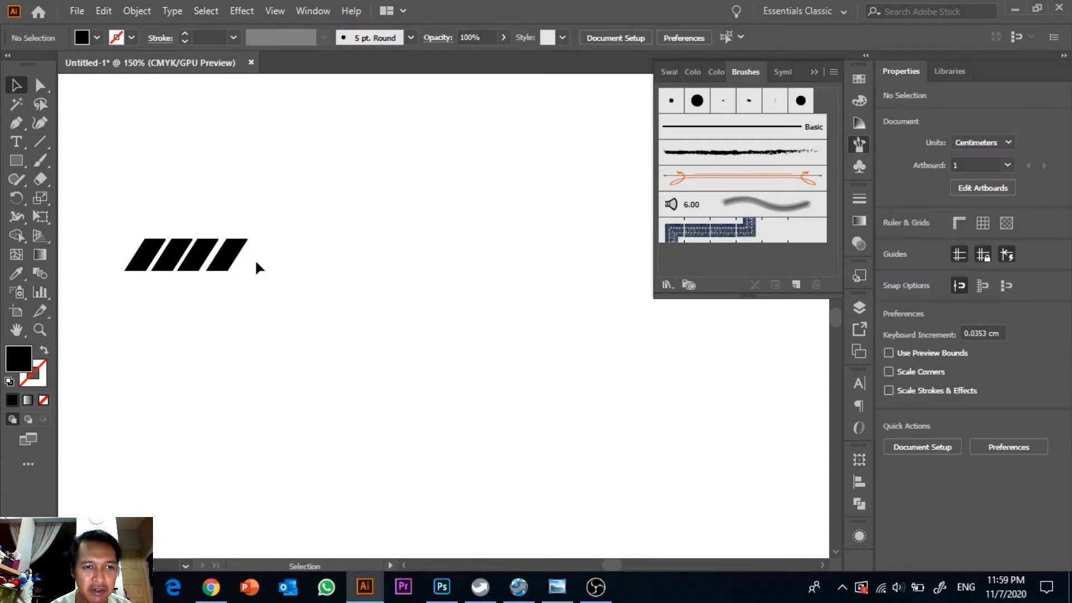
{"action": "left_click_drag", "start_coordinate": [132, 210], "coordinate": [286, 286]}
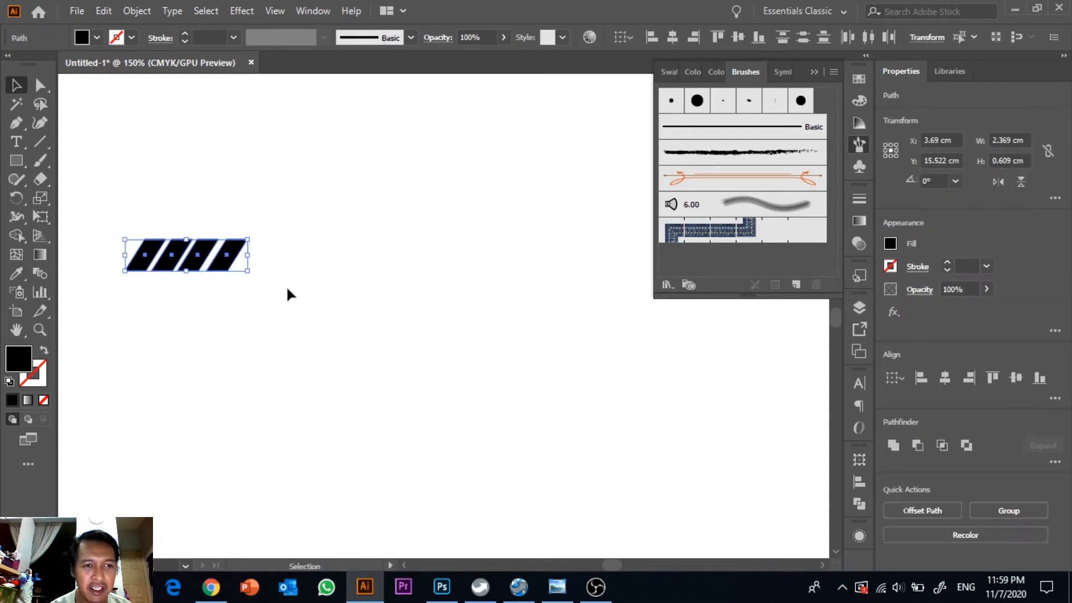
{"action": "key", "text": "a"}
{"action": "key", "text": "v"}
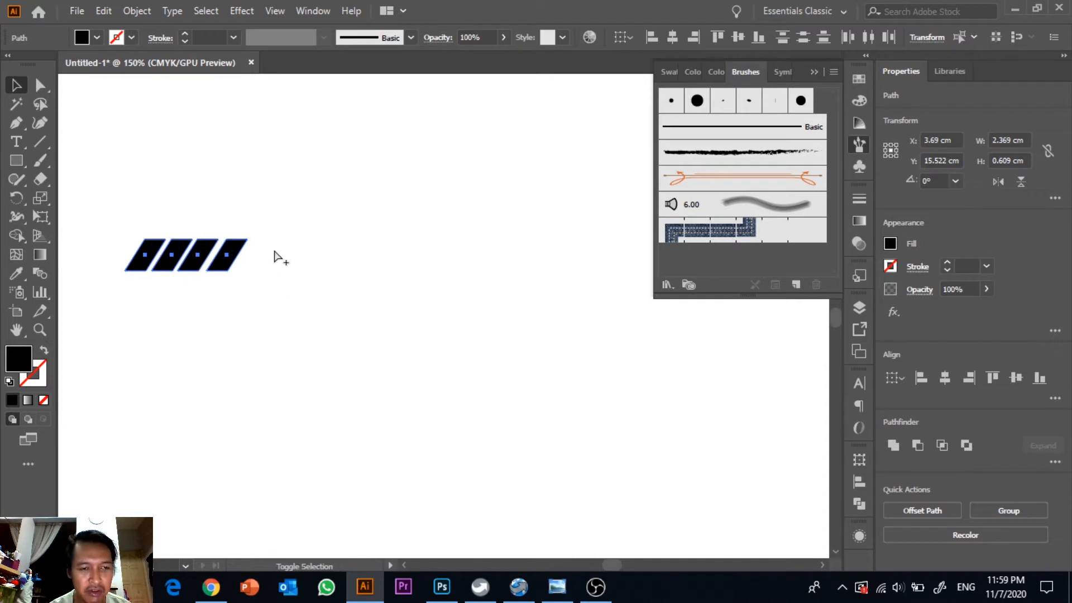
{"action": "left_click", "coordinate": [237, 254], "text": "shift"}
{"action": "left_click", "coordinate": [204, 255], "text": "shift"}
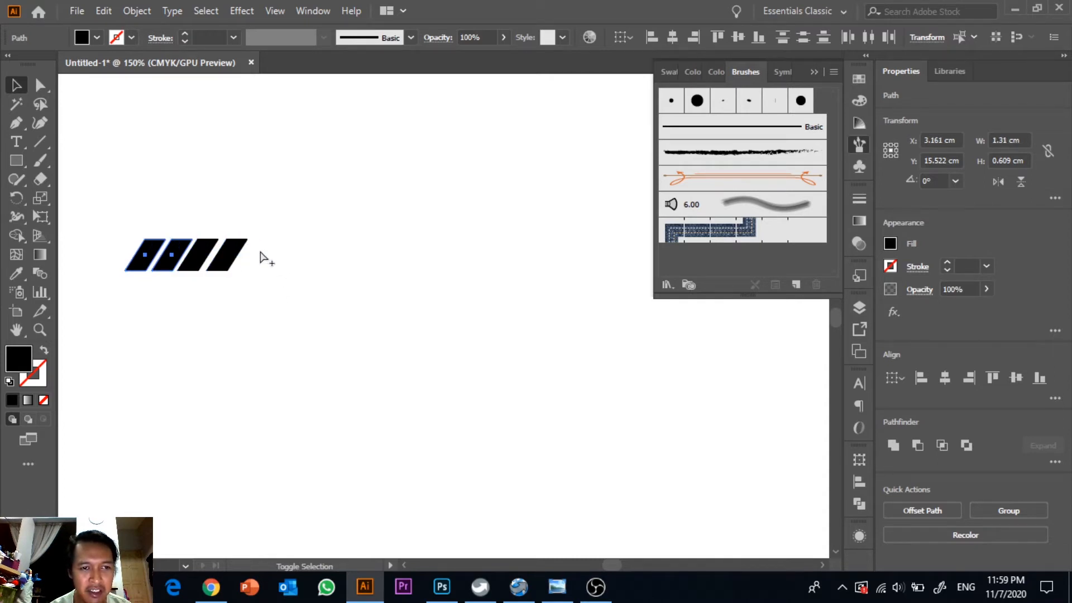
{"action": "left_click_drag", "start_coordinate": [238, 252], "coordinate": [358, 260]}
{"action": "key", "text": "ctrl+z"}
Step: Duplicate the row of parallelograms to the right twice, extending it to 16 shapes
{"action": "left_click_drag", "start_coordinate": [130, 205], "coordinate": [289, 266]}
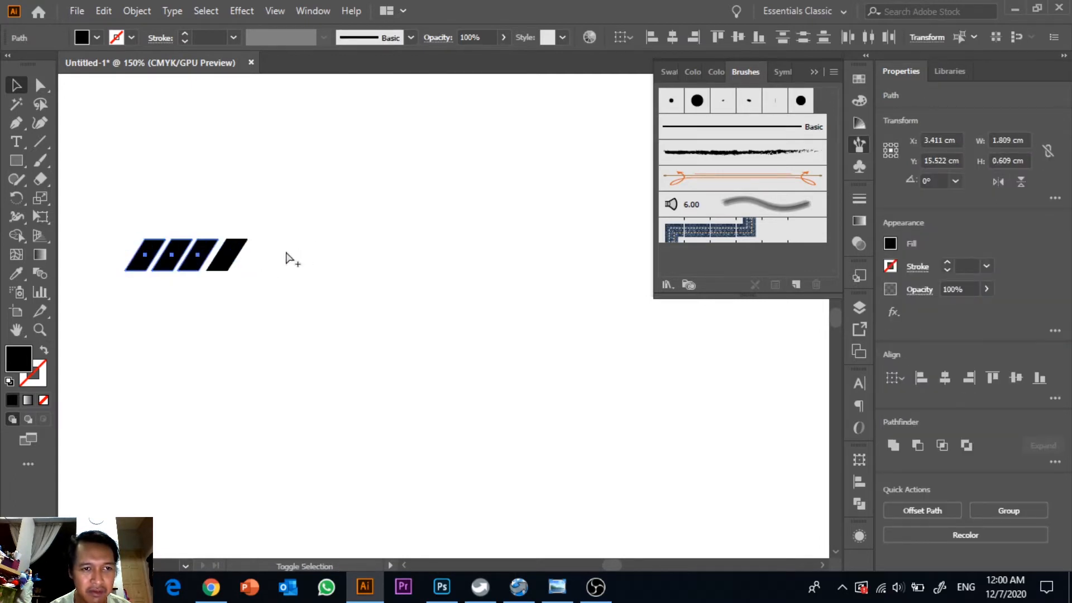
{"action": "left_click_drag", "start_coordinate": [252, 255], "coordinate": [359, 258]}
{"action": "left_click", "coordinate": [387, 288]}
{"action": "left_click_drag", "start_coordinate": [122, 214], "coordinate": [397, 292]}
{"action": "left_click_drag", "start_coordinate": [352, 253], "coordinate": [575, 275]}
{"action": "left_click", "coordinate": [568, 331]}
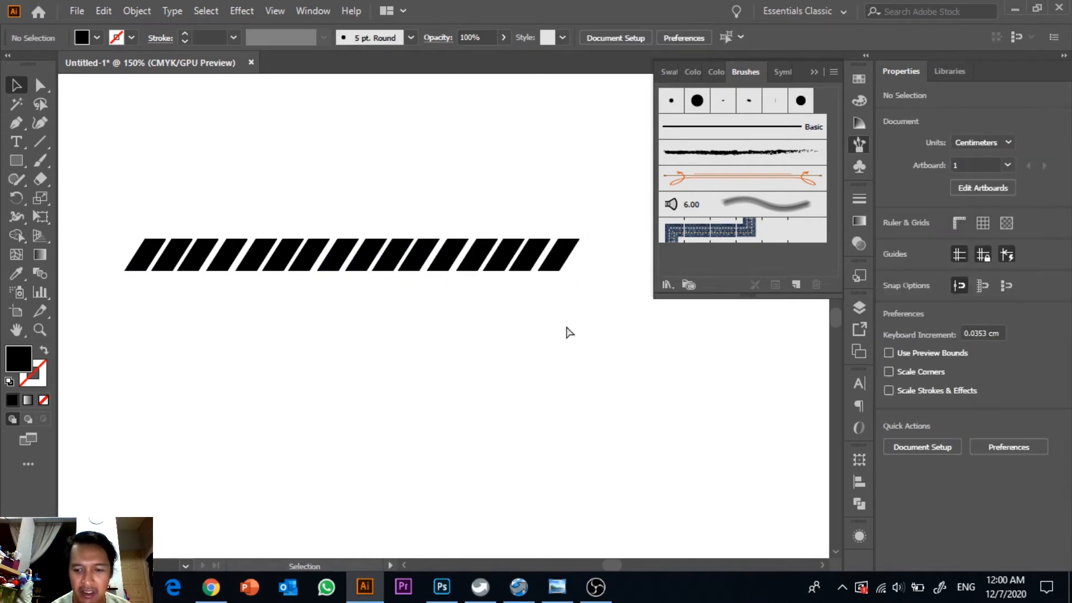
Step: Duplicate the whole row of 16 parallelograms to the right so it spans most of the artboard's width
{"action": "key", "text": "ctrl+minus"}
{"action": "left_click_drag", "start_coordinate": [565, 324], "coordinate": [463, 380]}
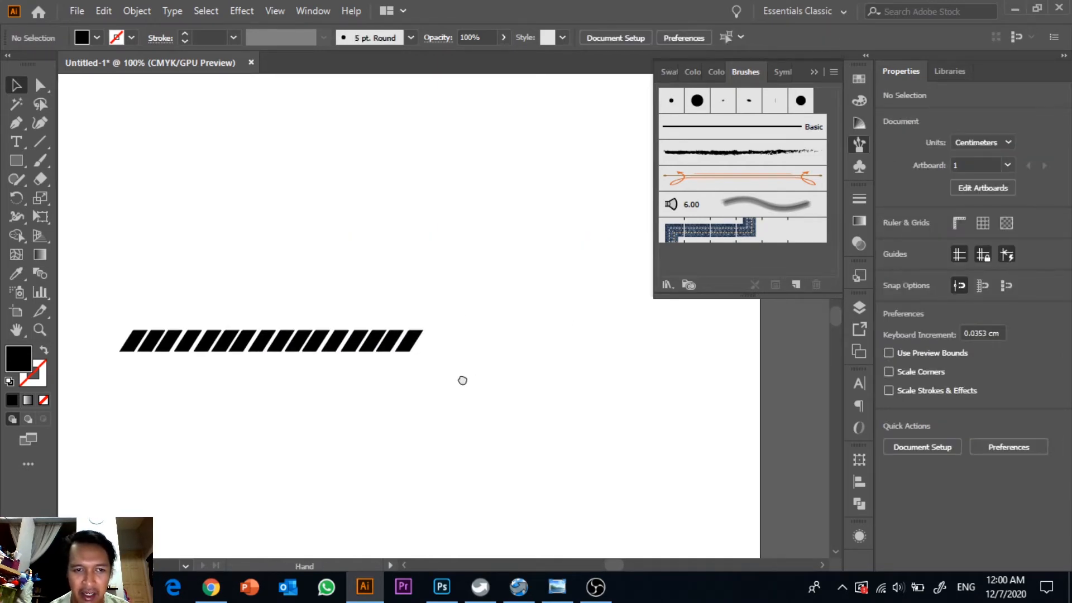
{"action": "left_click_drag", "start_coordinate": [124, 300], "coordinate": [550, 409]}
{"action": "left_click", "coordinate": [412, 342], "text": "shift"}
{"action": "left_click_drag", "start_coordinate": [400, 342], "coordinate": [707, 356]}
{"action": "left_click", "coordinate": [688, 400]}
Step: Select all the parallelograms and distribute them evenly by their horizontal centers
{"action": "left_click_drag", "start_coordinate": [124, 295], "coordinate": [712, 391]}
{"action": "key", "text": "shift+Left"}
{"action": "key", "text": "space"}
{"action": "mouse_move", "coordinate": [649, 431]}
{"action": "left_mouse_down"}
{"action": "mouse_move", "coordinate": [737, 424]}
{"action": "mouse_move", "coordinate": [661, 447]}
{"action": "left_mouse_up"}
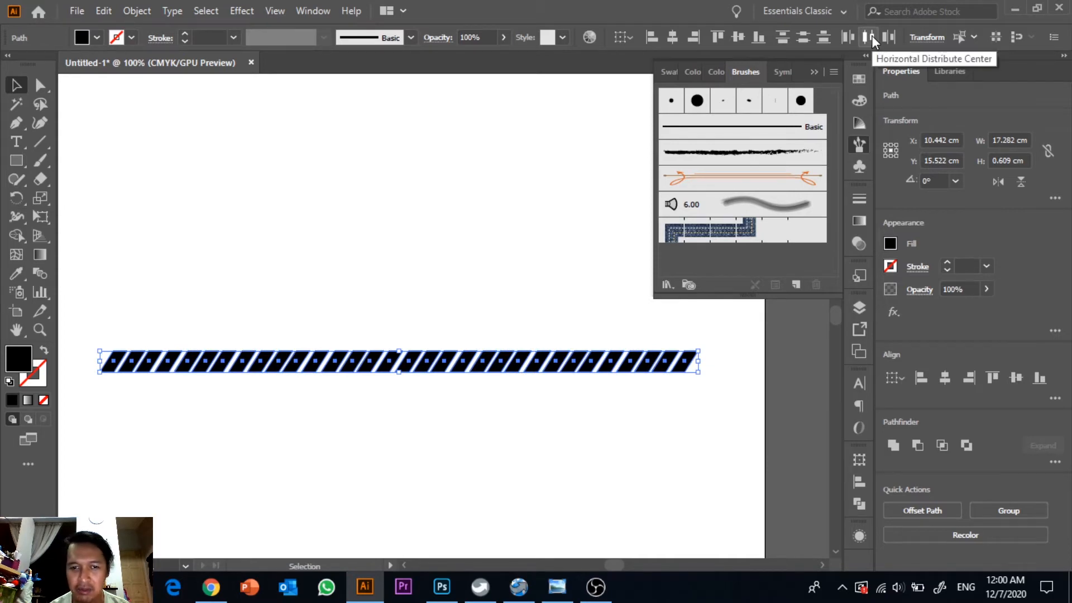
{"action": "left_click", "coordinate": [619, 505]}
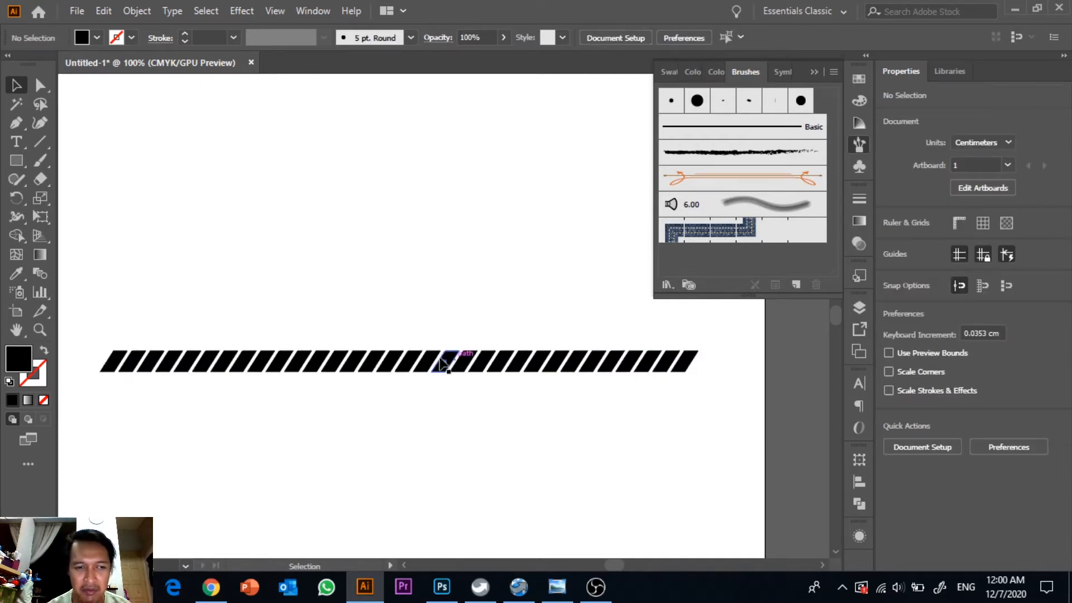
Step: Add an anchor point near the middle of the slanted right edge of the row's last parallelogram
{"action": "left_click", "coordinate": [686, 366]}
{"action": "left_click", "coordinate": [697, 383]}
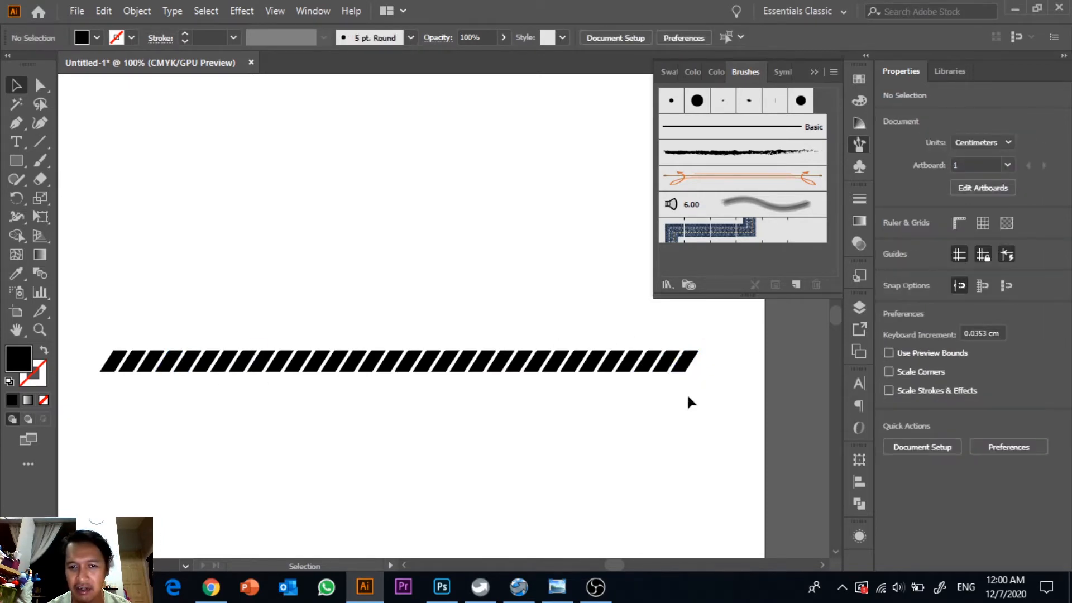
{"action": "key", "text": "ctrl+plus"}
{"action": "key", "text": "ctrl+plus"}
{"action": "key", "text": "ctrl+plus"}
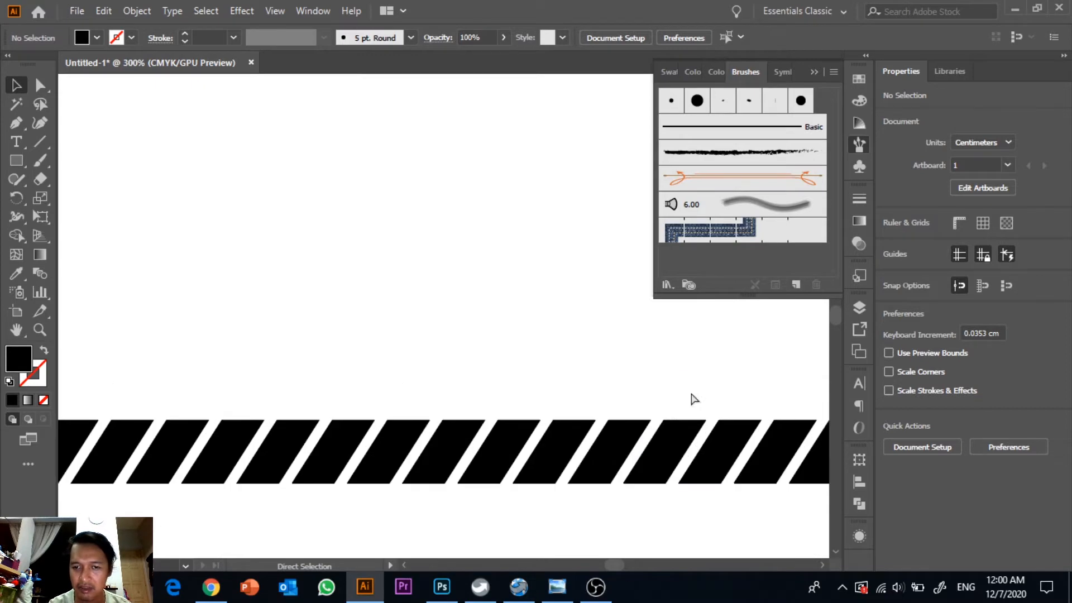
{"action": "left_click_drag", "start_coordinate": [690, 392], "coordinate": [162, 318]}
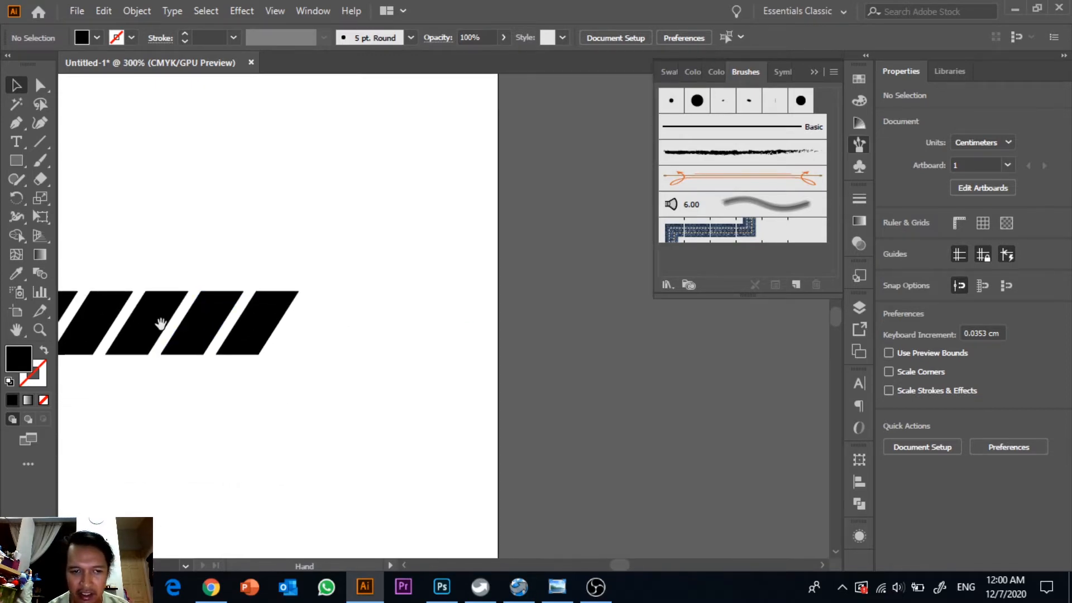
{"action": "left_click", "coordinate": [264, 340]}
{"action": "left_click", "coordinate": [330, 380]}
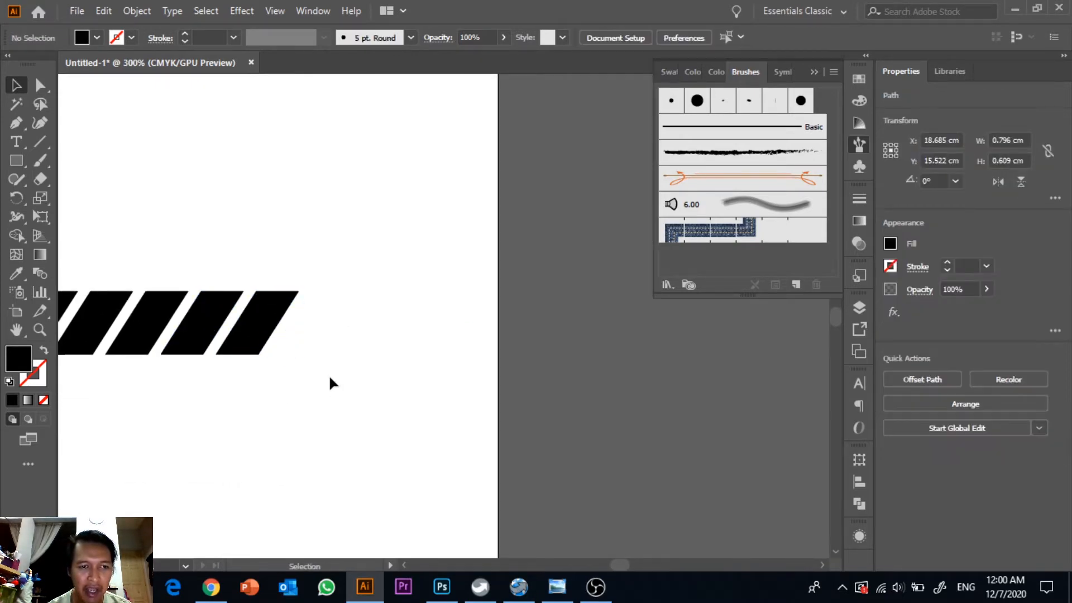
{"action": "left_click", "coordinate": [19, 127]}
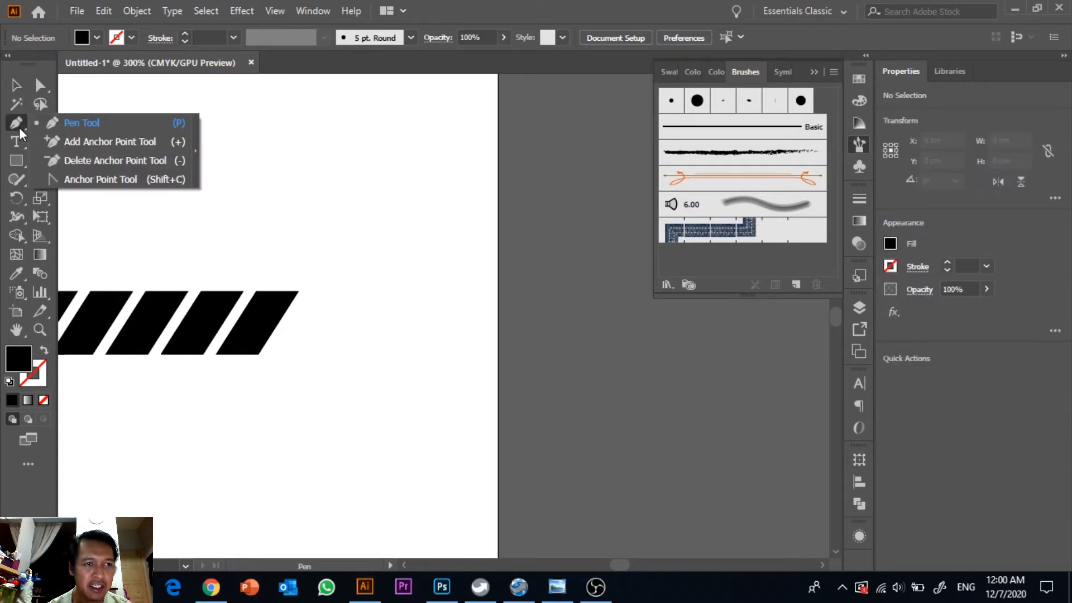
{"action": "left_click", "coordinate": [85, 141]}
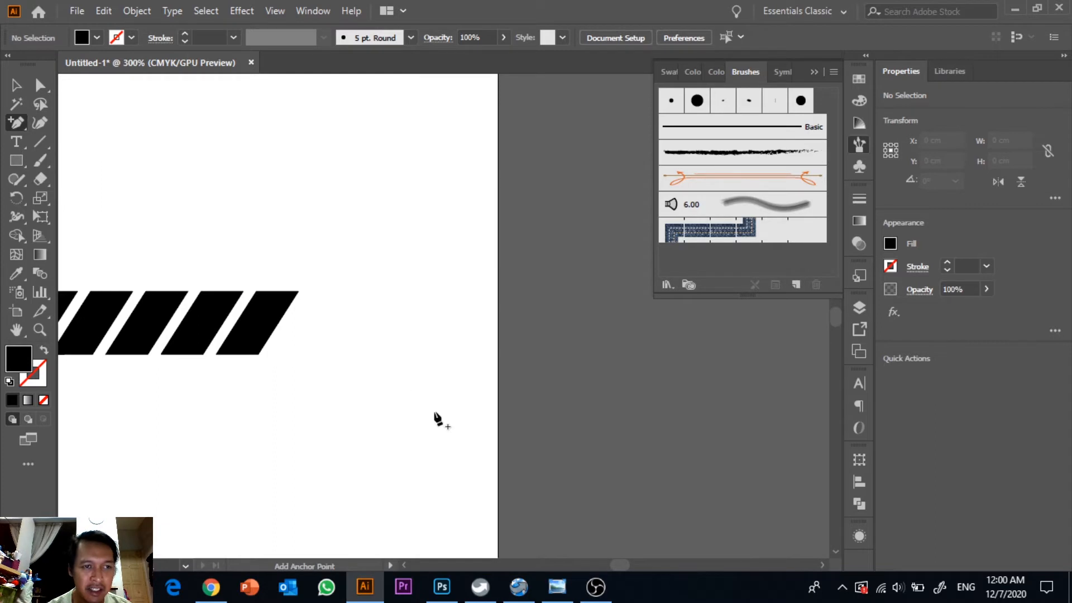
{"action": "left_click", "coordinate": [274, 330]}
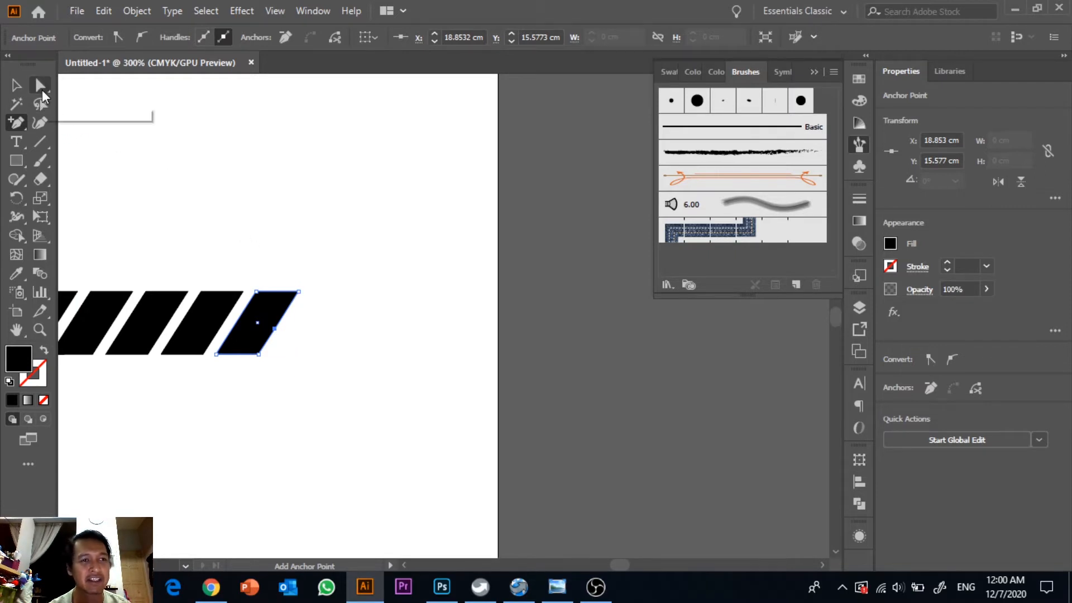
Step: Move the added anchor point of the last parallelogram inward, almost directly above its lower-right corner, to form a notch in the edge
{"action": "left_click", "coordinate": [41, 95]}
{"action": "left_click", "coordinate": [292, 333]}
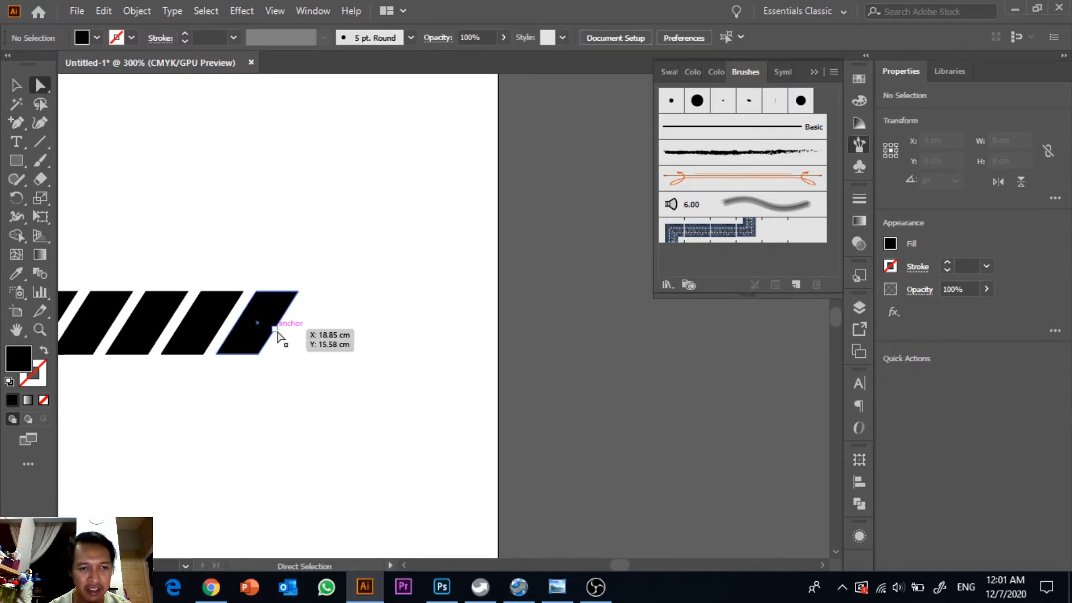
{"action": "left_click_drag", "start_coordinate": [276, 331], "coordinate": [260, 330]}
{"action": "left_click", "coordinate": [363, 364]}
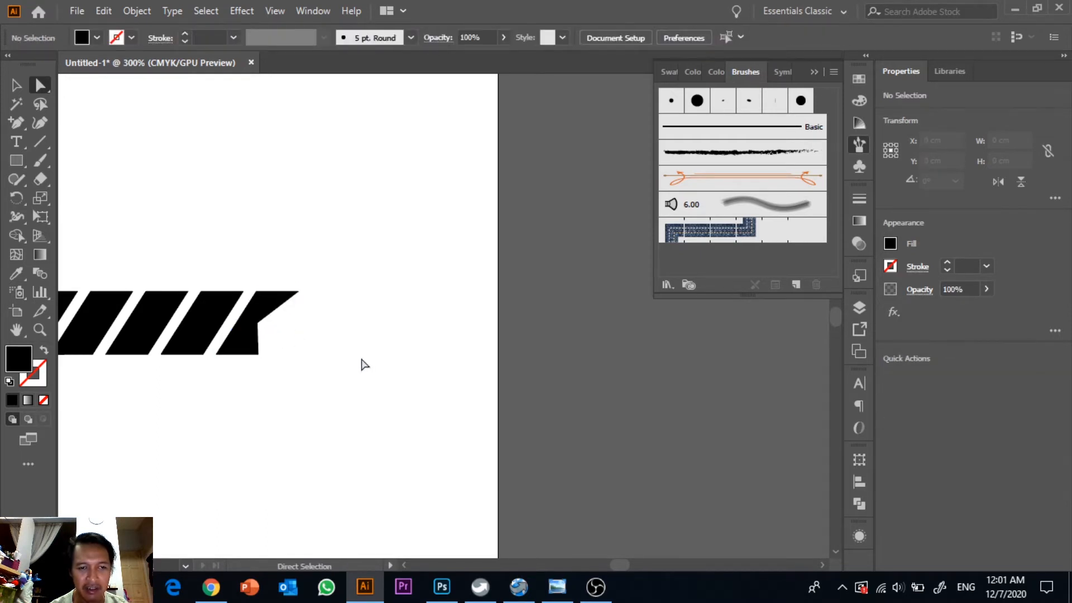
Step: Select the entire row of slanted shapes and change its fill colour to a medium blue swatch
{"action": "key", "text": "ctrl+minus"}
{"action": "key", "text": "ctrl+minus"}
{"action": "key", "text": "ctrl+minus"}
{"action": "key", "text": "ctrl+minus"}
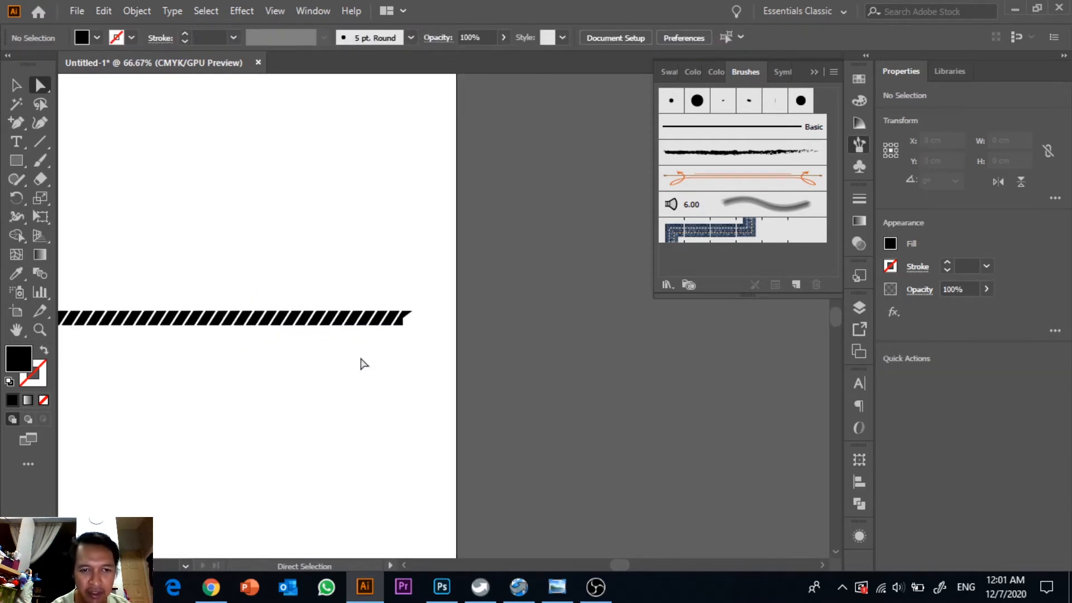
{"action": "left_click_drag", "start_coordinate": [360, 362], "coordinate": [547, 412]}
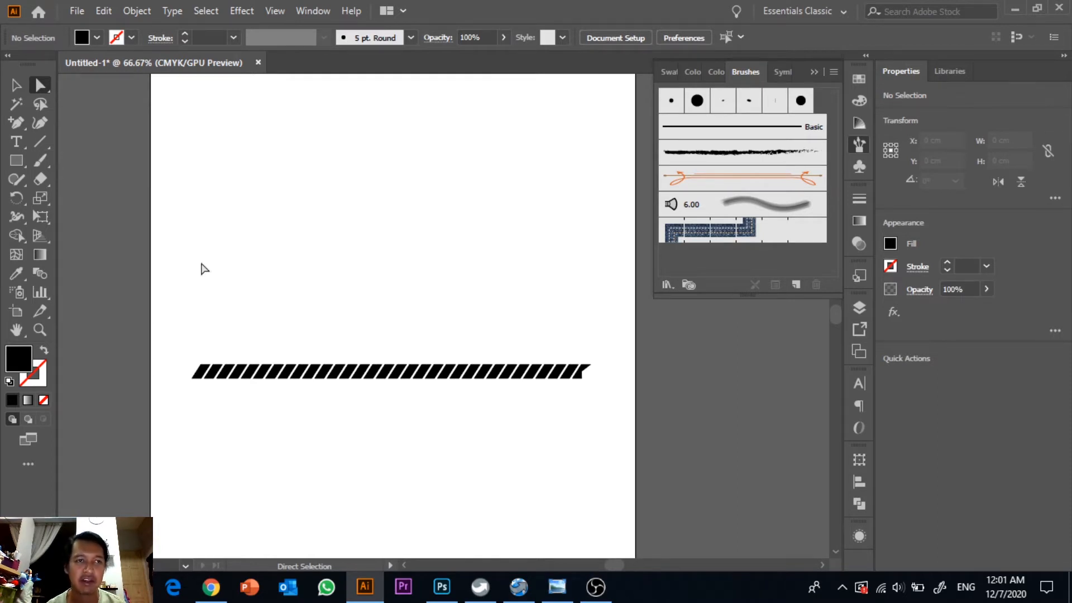
{"action": "left_click", "coordinate": [17, 85]}
{"action": "left_click_drag", "start_coordinate": [165, 308], "coordinate": [596, 394]}
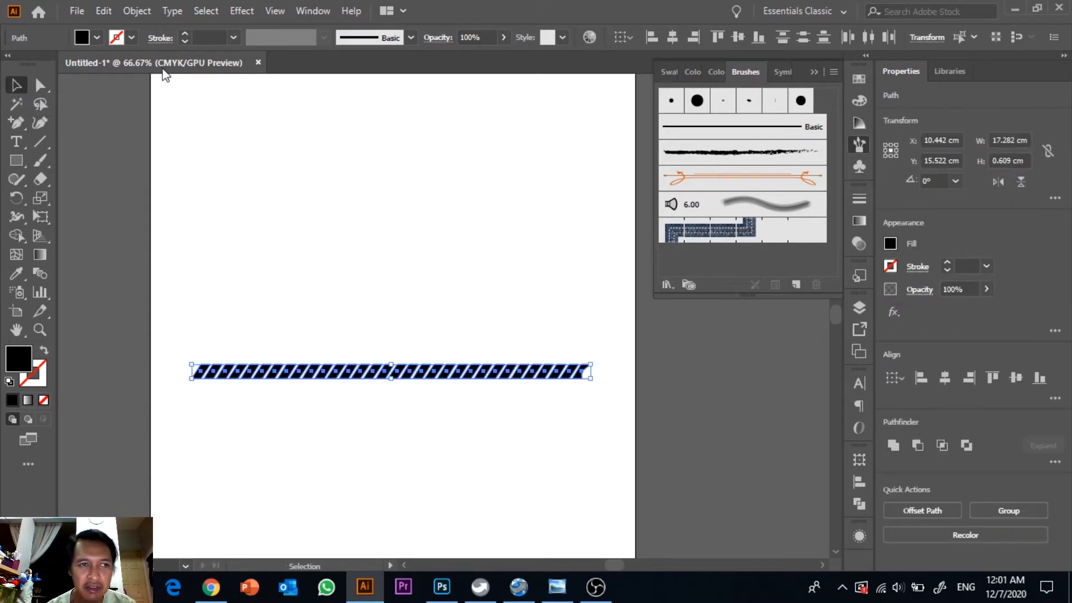
{"action": "left_click", "coordinate": [99, 38]}
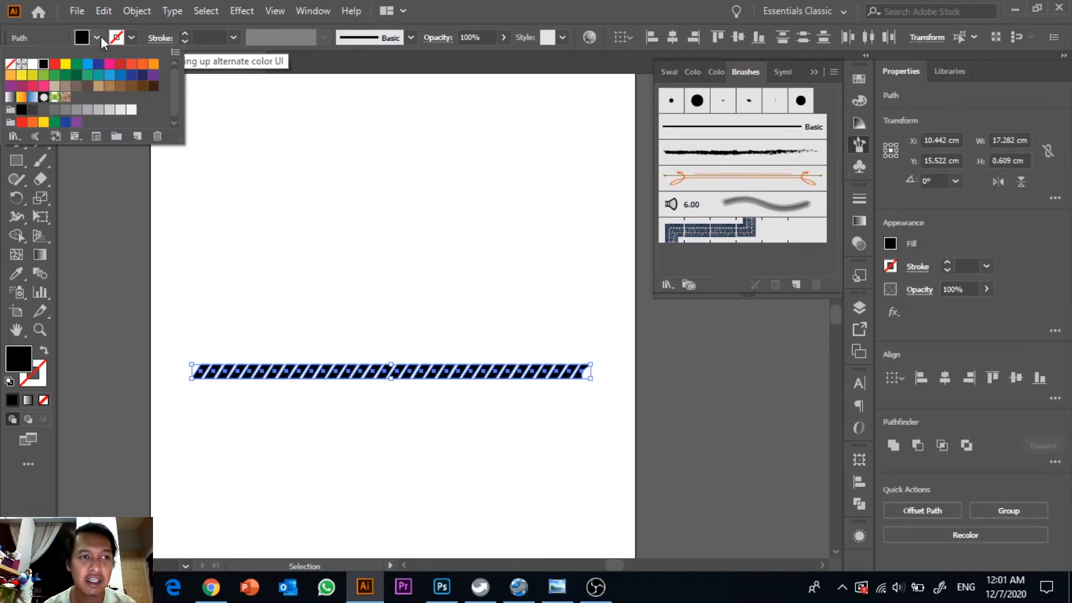
{"action": "left_click", "coordinate": [109, 82]}
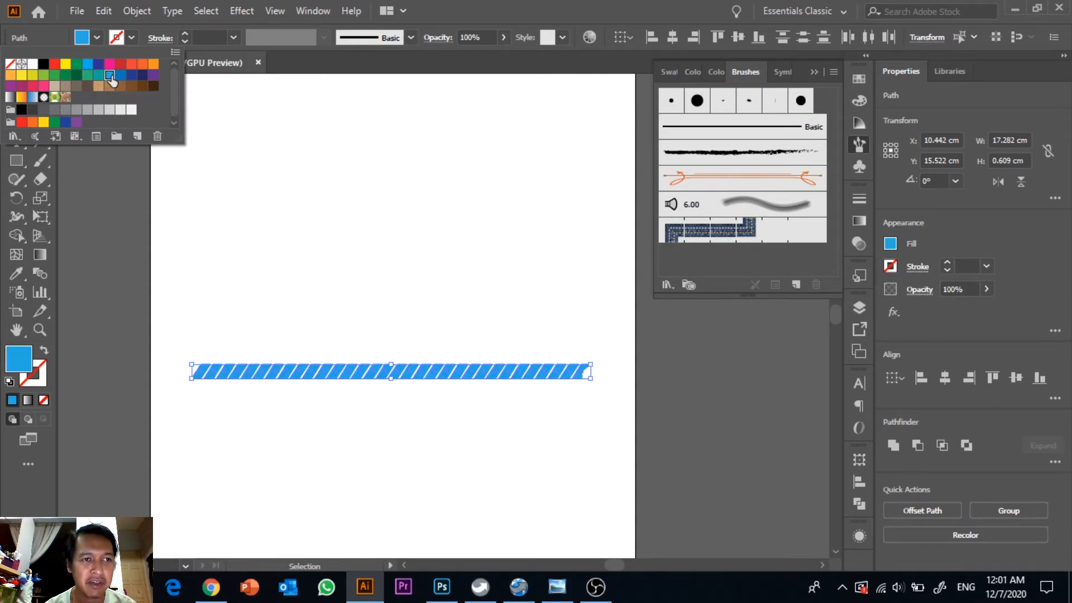
{"action": "left_click", "coordinate": [119, 76]}
{"action": "left_click", "coordinate": [440, 238]}
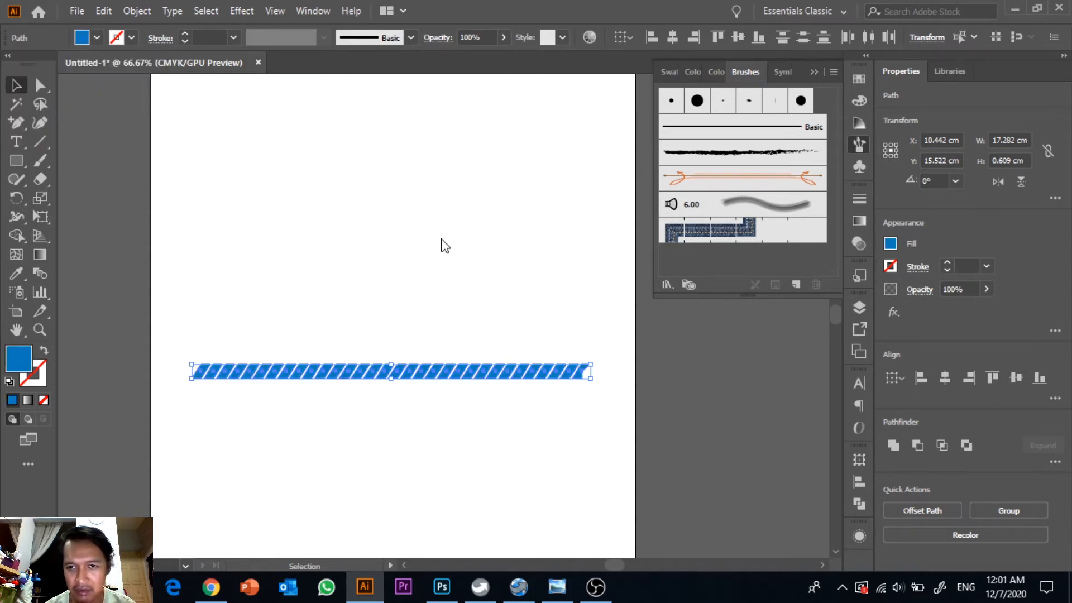
{"action": "left_click", "coordinate": [441, 238]}
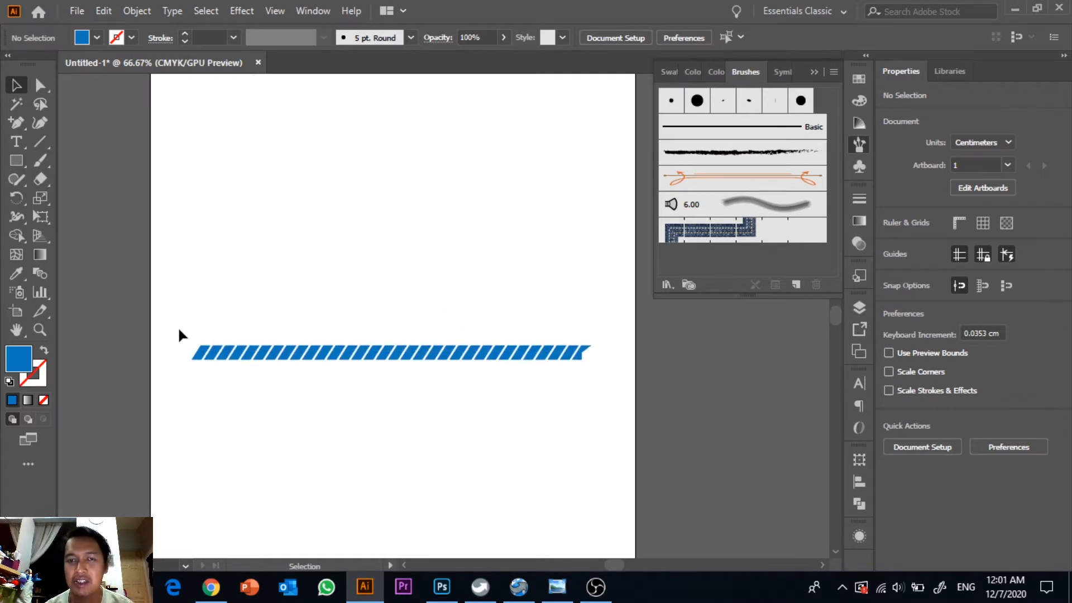
Step: Create a new Art Brush from the entire blue striped row, keeping the default brush options
{"action": "left_click_drag", "start_coordinate": [177, 308], "coordinate": [597, 375]}
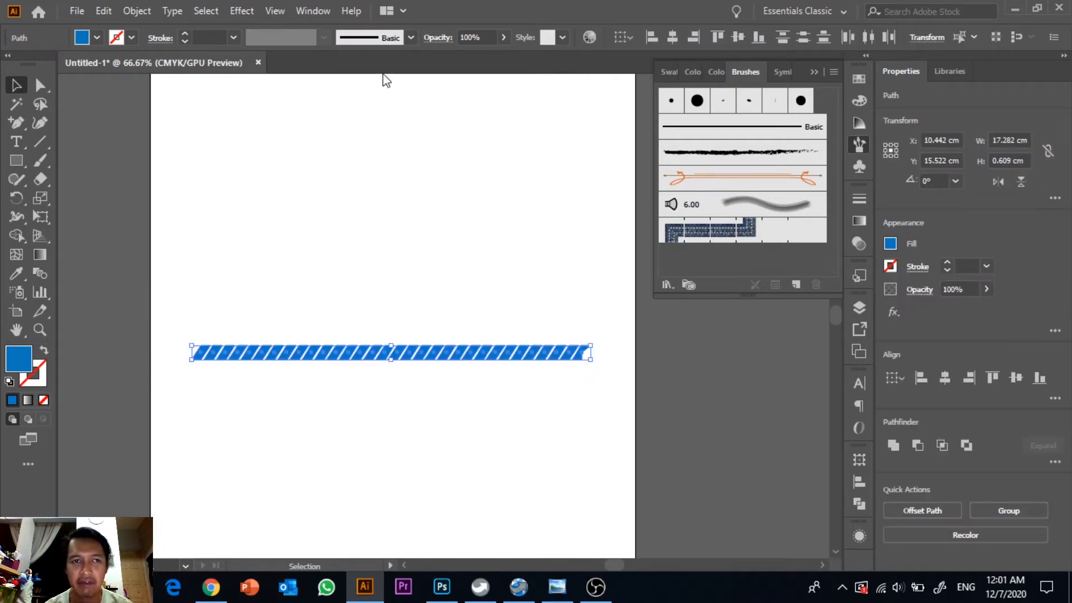
{"action": "left_click", "coordinate": [313, 11]}
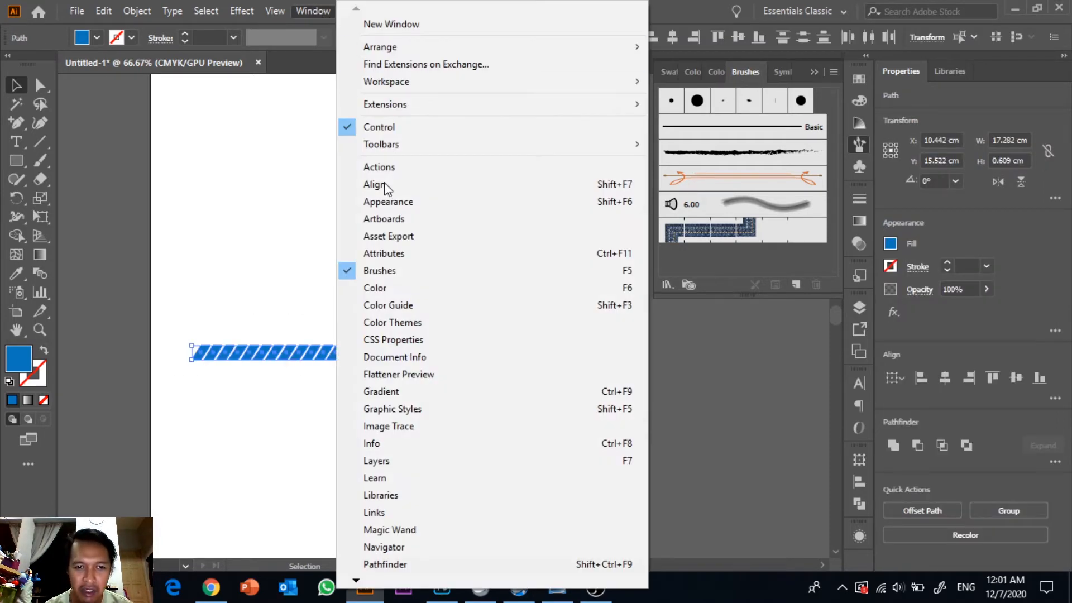
{"action": "left_click", "coordinate": [385, 271]}
{"action": "left_click", "coordinate": [313, 11]}
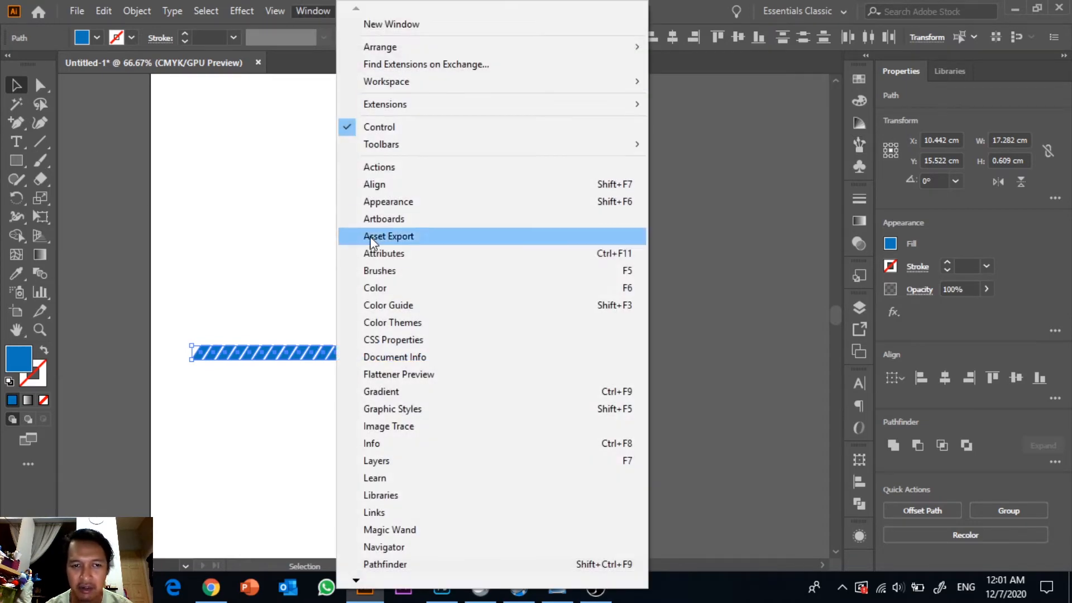
{"action": "left_click", "coordinate": [378, 272]}
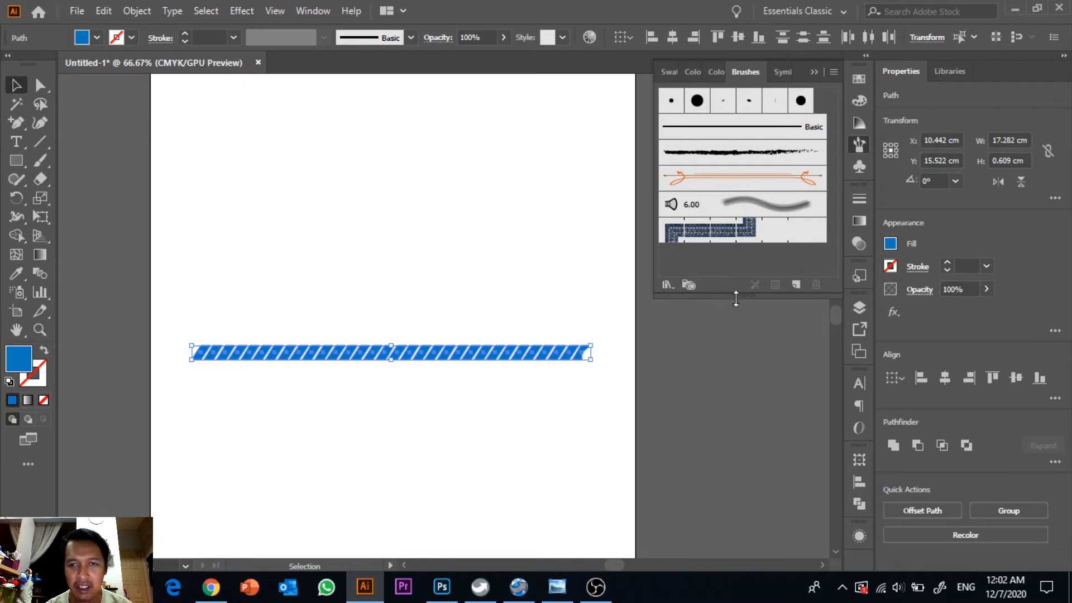
{"action": "left_click", "coordinate": [834, 73]}
{"action": "left_click", "coordinate": [875, 75]}
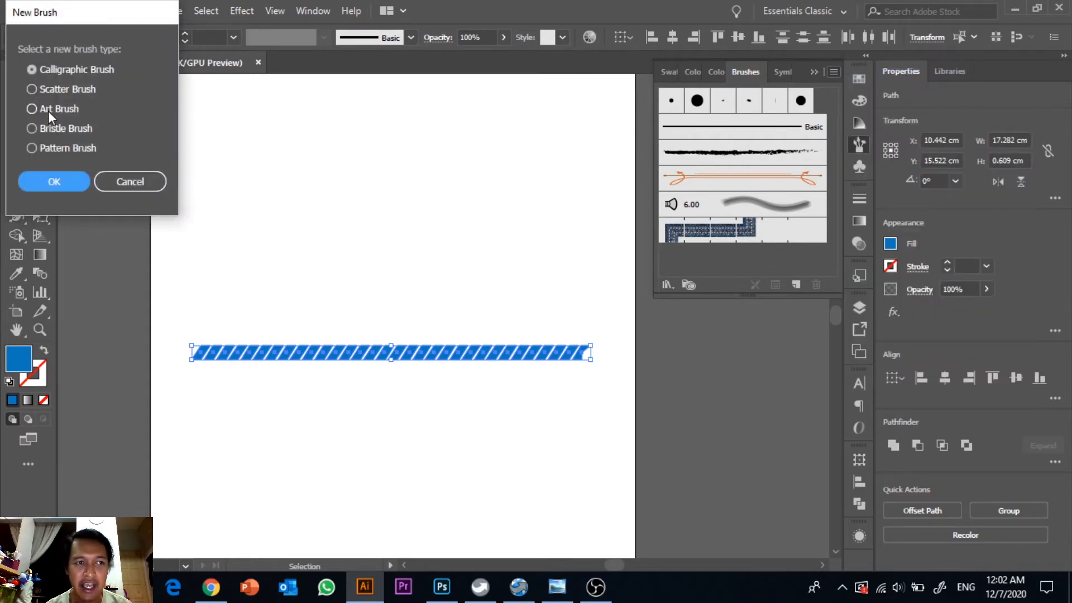
{"action": "left_click", "coordinate": [48, 110]}
{"action": "left_click", "coordinate": [39, 182]}
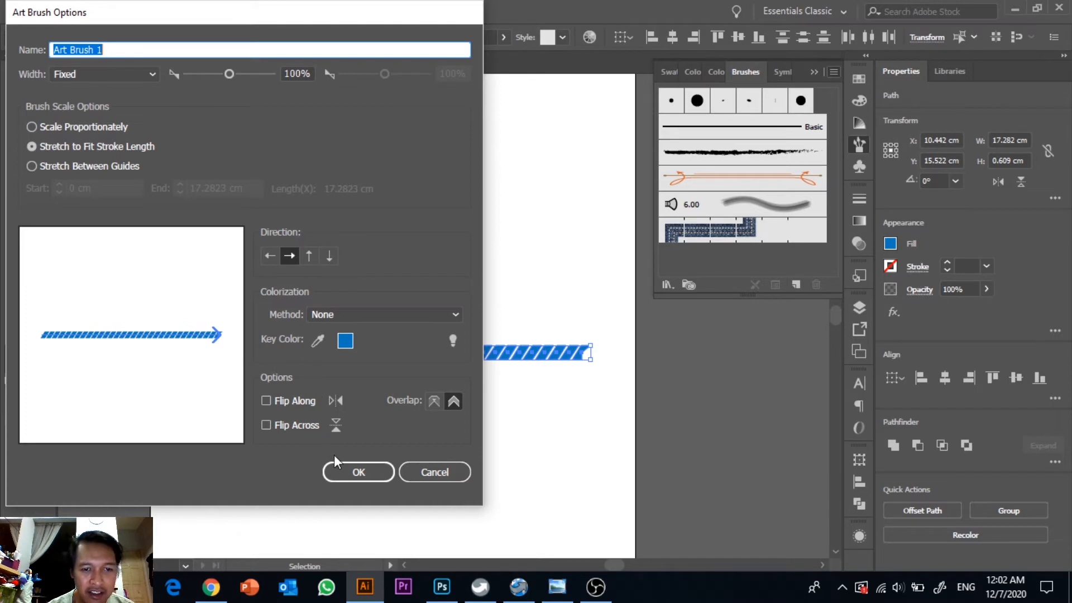
{"action": "left_click", "coordinate": [356, 475]}
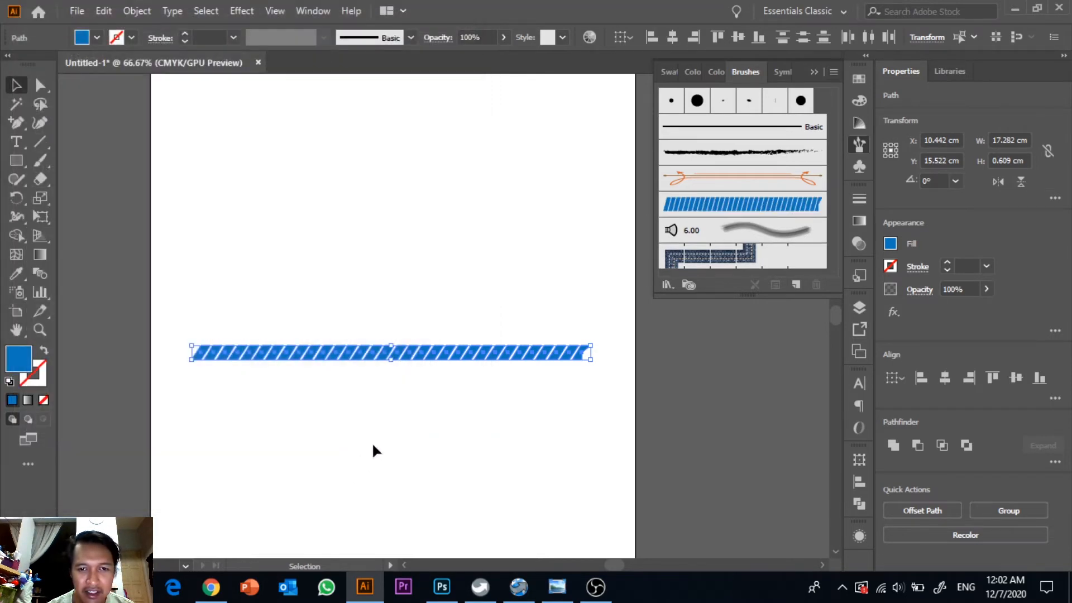
{"action": "left_click", "coordinate": [372, 444]}
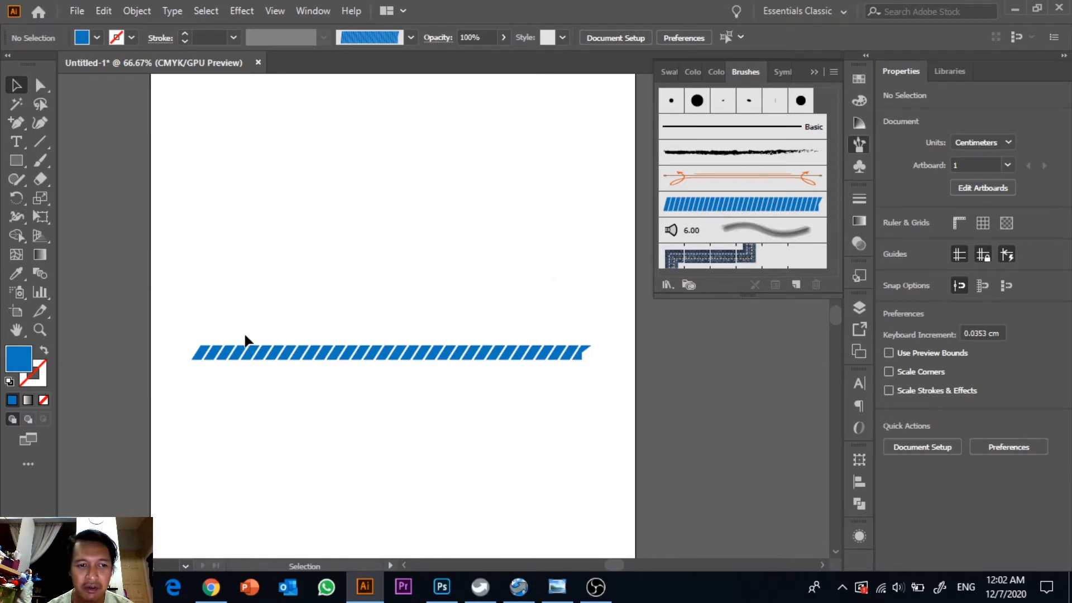
Step: Move the entire striped row up to near the top of the artboard
{"action": "left_click_drag", "start_coordinate": [186, 304], "coordinate": [594, 391]}
{"action": "mouse_move", "coordinate": [560, 356]}
{"action": "left_mouse_down"}
{"action": "mouse_move", "coordinate": [564, 165]}
{"action": "mouse_move", "coordinate": [553, 145]}
{"action": "left_mouse_up"}
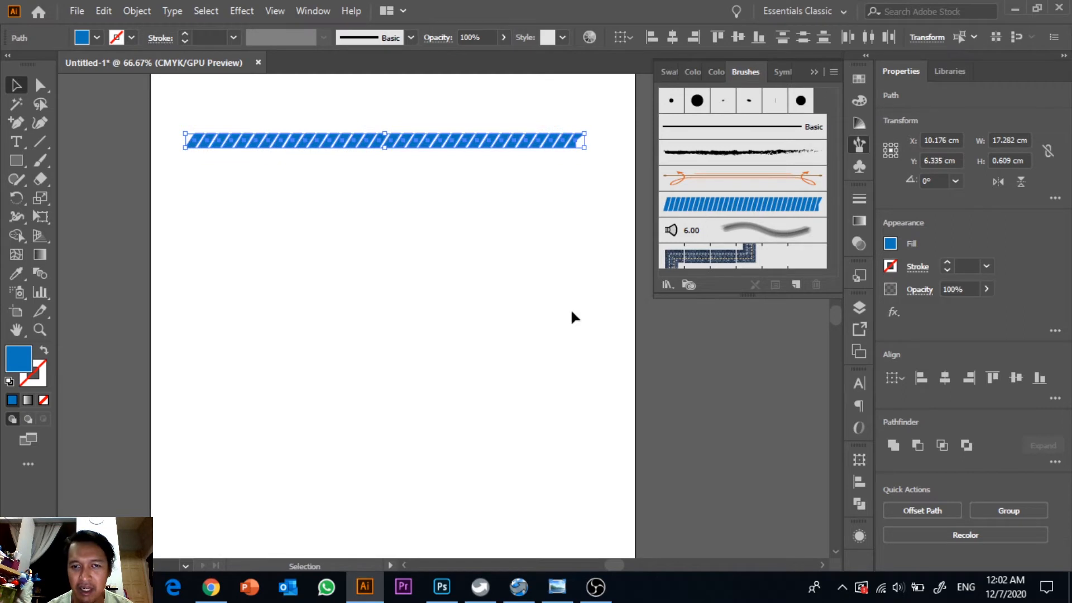
{"action": "left_click", "coordinate": [528, 370]}
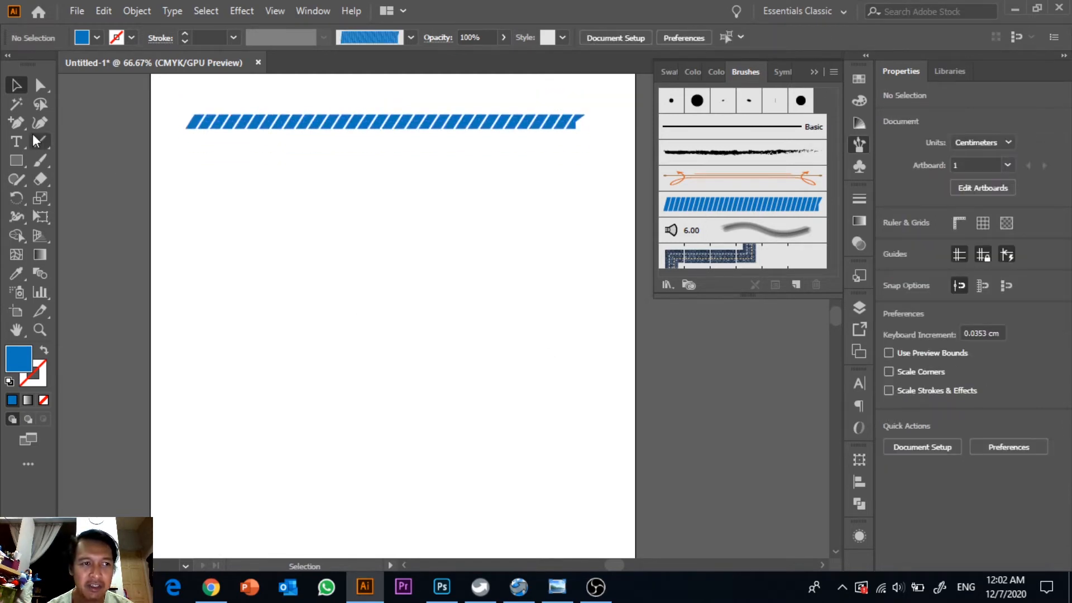
Step: Draw an open S-shaped curve about 7.2 cm wide and 9.1 cm high below the striped row with the Pen tool
{"action": "left_click_drag", "start_coordinate": [15, 125], "coordinate": [52, 120]}
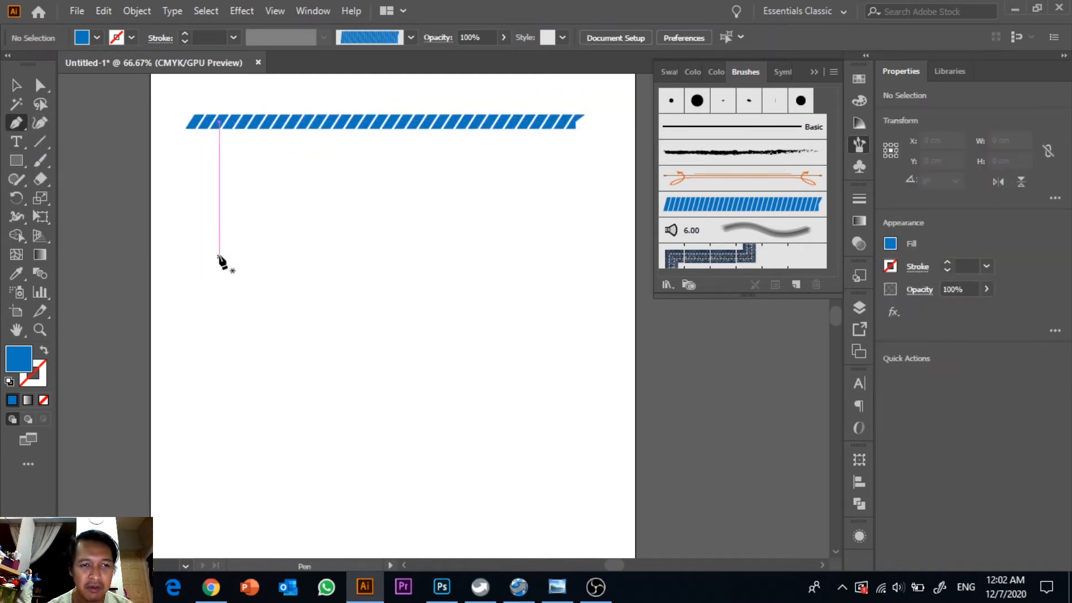
{"action": "left_click", "coordinate": [228, 239]}
{"action": "left_click_drag", "start_coordinate": [320, 295], "coordinate": [331, 402]}
{"action": "left_click_drag", "start_coordinate": [395, 434], "coordinate": [422, 419]}
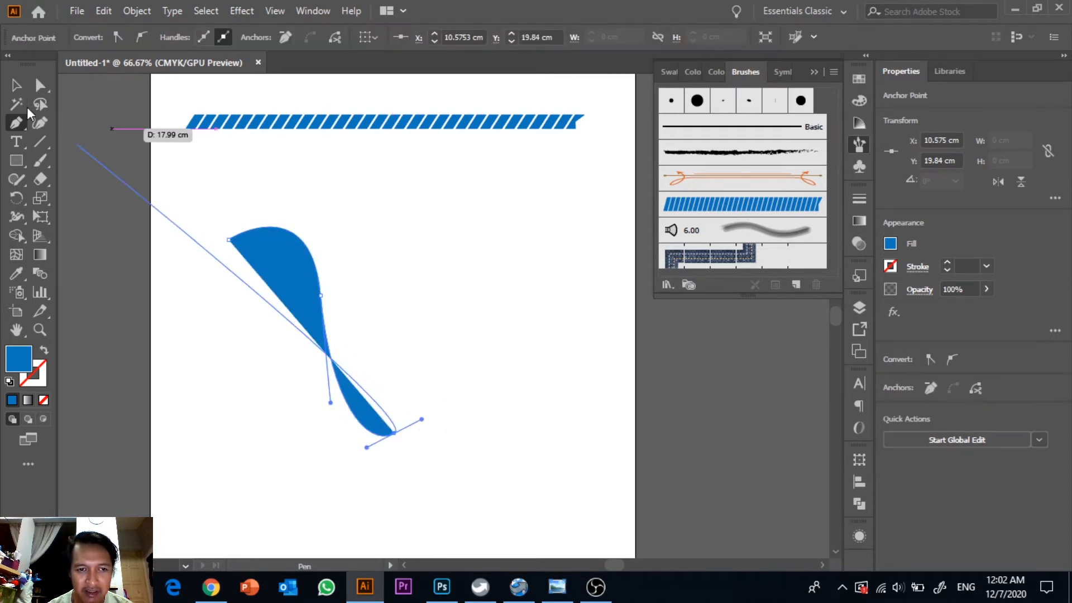
{"action": "left_click", "coordinate": [15, 89]}
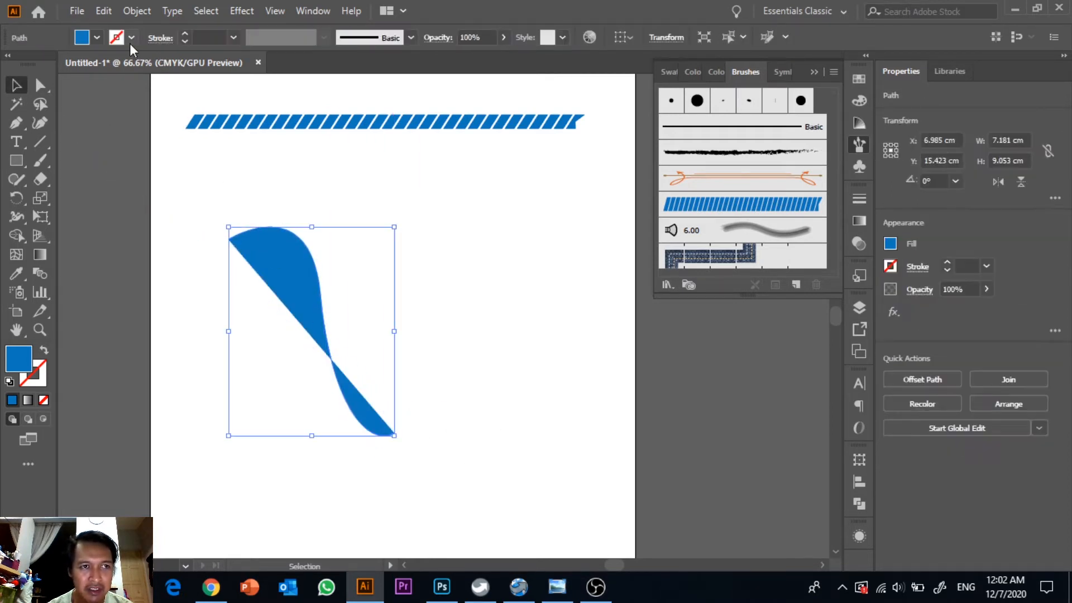
Step: Give the S-shaped curve a red stroke and remove its fill
{"action": "left_click", "coordinate": [129, 41]}
{"action": "left_click", "coordinate": [54, 63]}
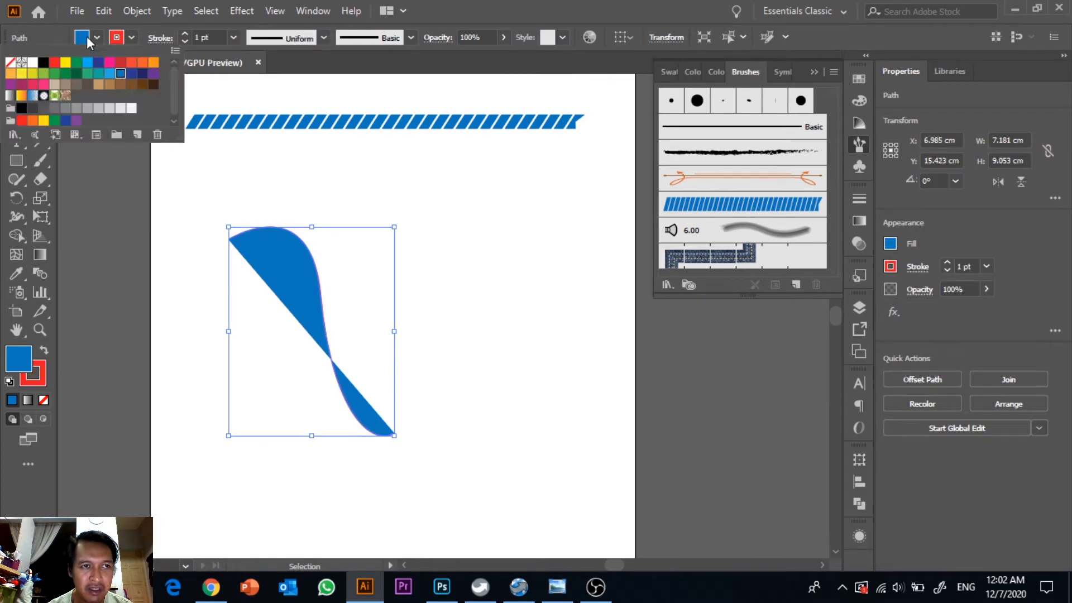
{"action": "left_click", "coordinate": [83, 40]}
{"action": "left_click", "coordinate": [16, 60]}
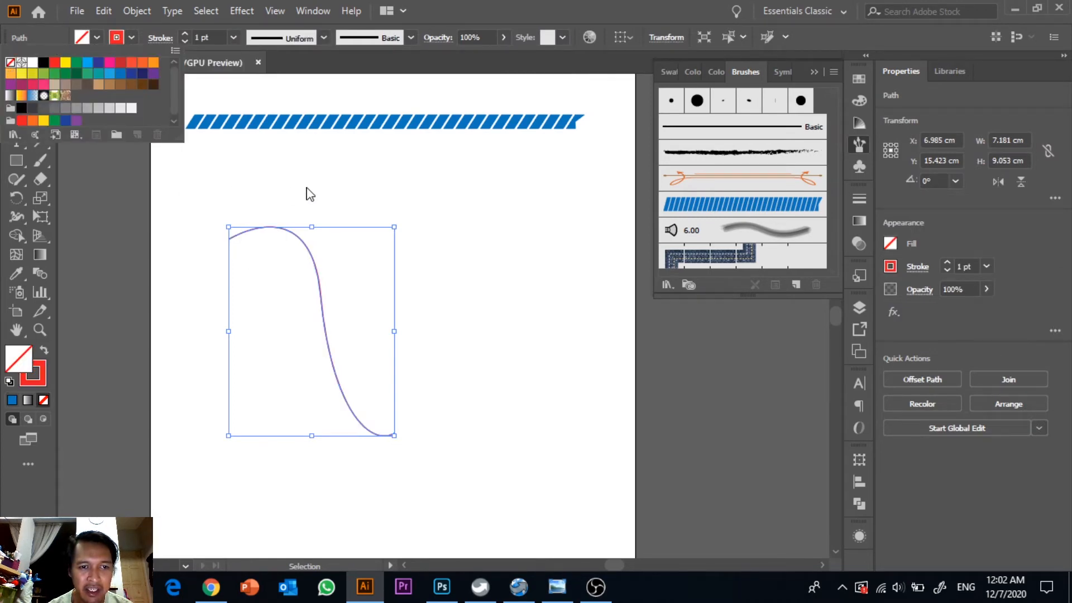
{"action": "left_click", "coordinate": [306, 186]}
Step: Apply the blue striped art brush to the S-shaped curve as a test and delete the curve
{"action": "left_click", "coordinate": [319, 282]}
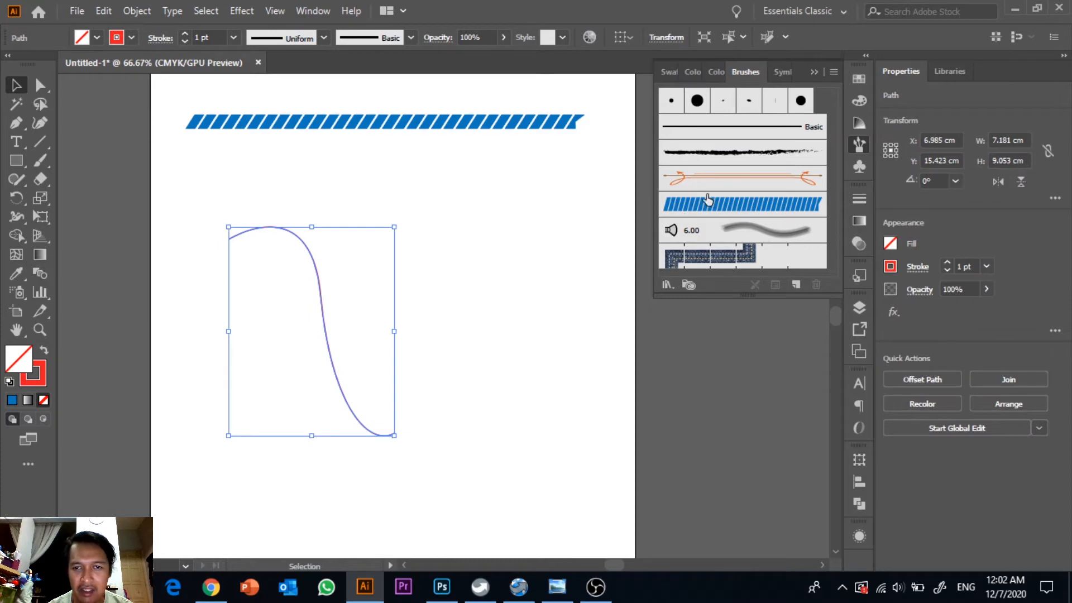
{"action": "left_click", "coordinate": [707, 204]}
{"action": "left_click", "coordinate": [477, 397]}
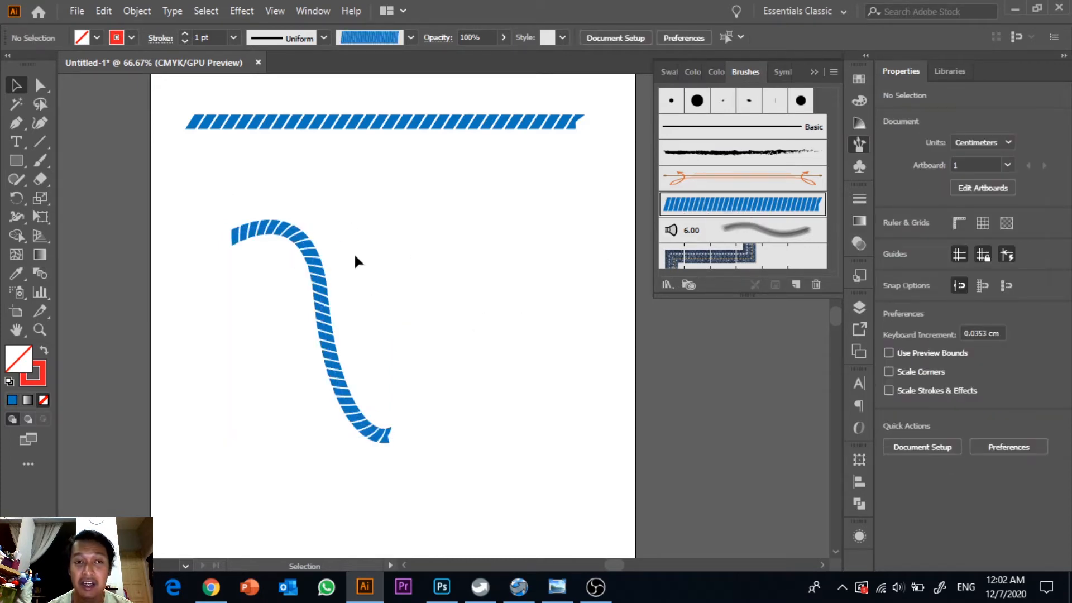
{"action": "left_click", "coordinate": [321, 278]}
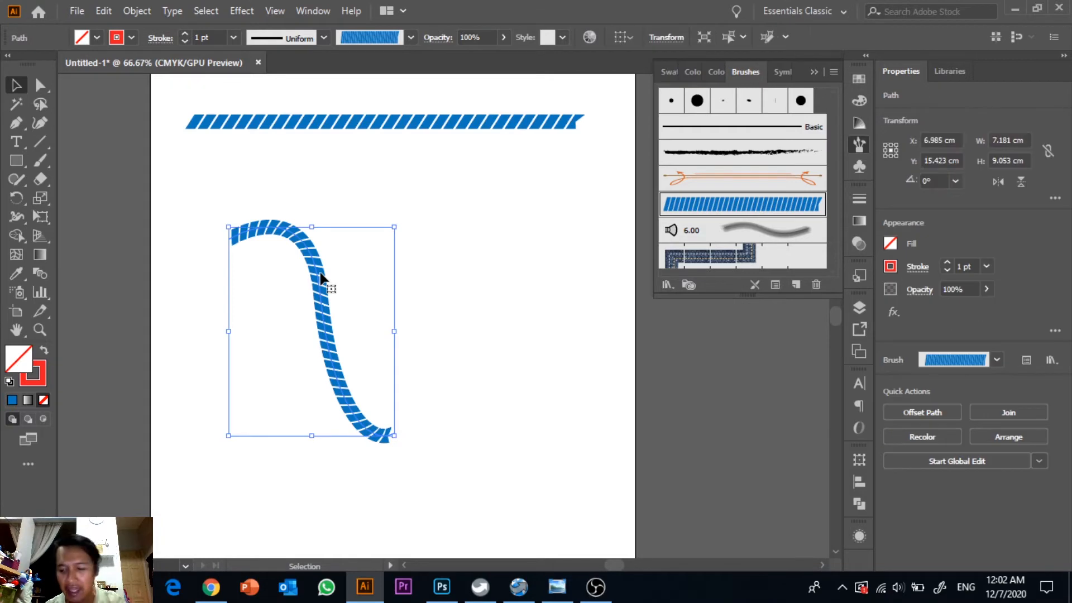
{"action": "key", "text": "Delete"}
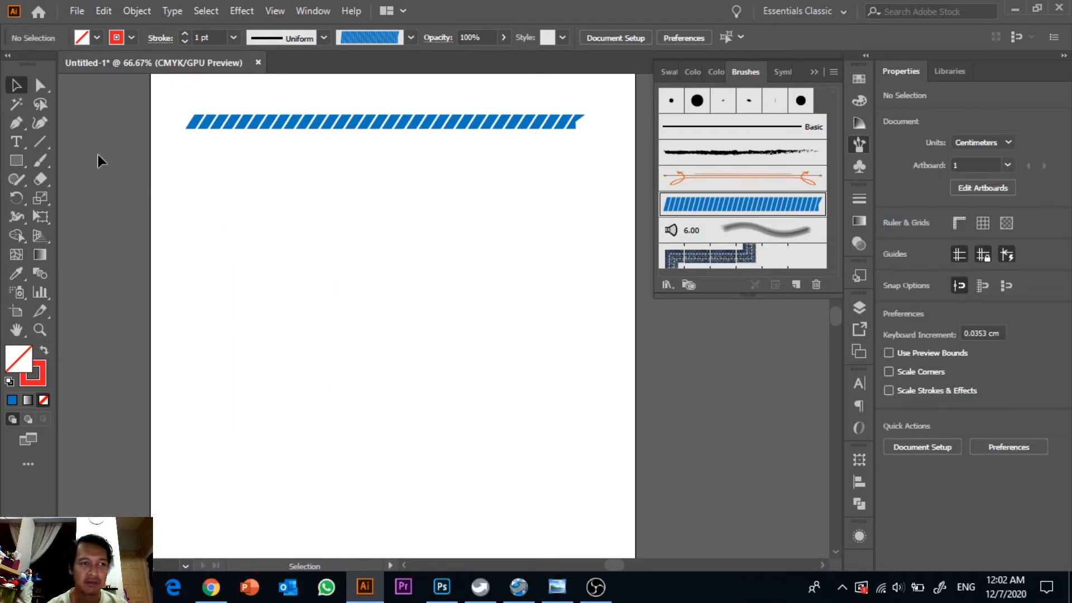
Step: Add a text area about 19.4 cm wide and 7.6 cm high below the striped row, containing the word "Knitting"
{"action": "left_click", "coordinate": [16, 143]}
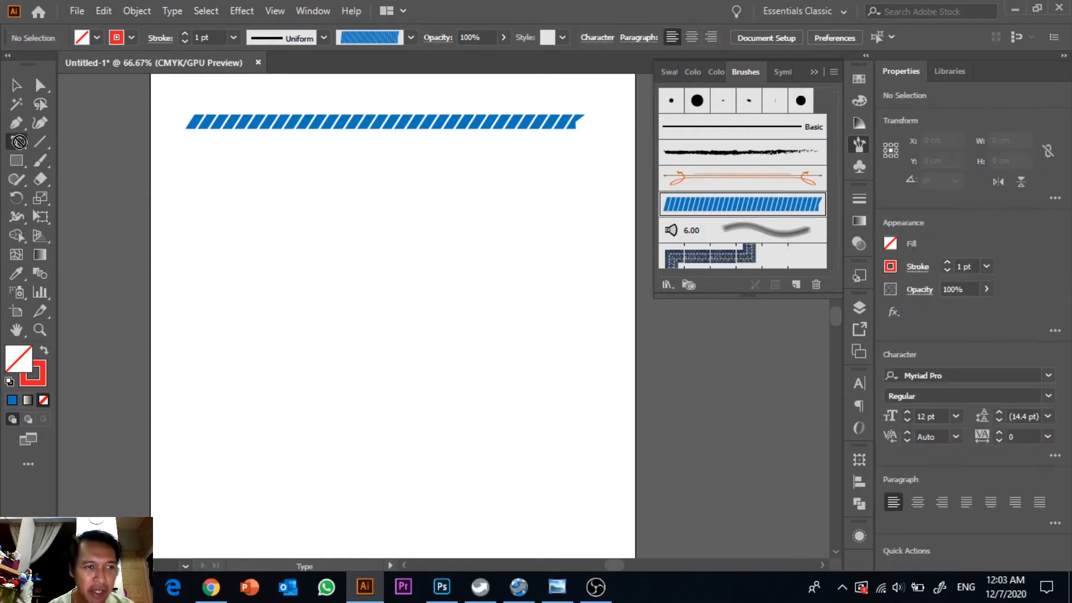
{"action": "left_click", "coordinate": [108, 145]}
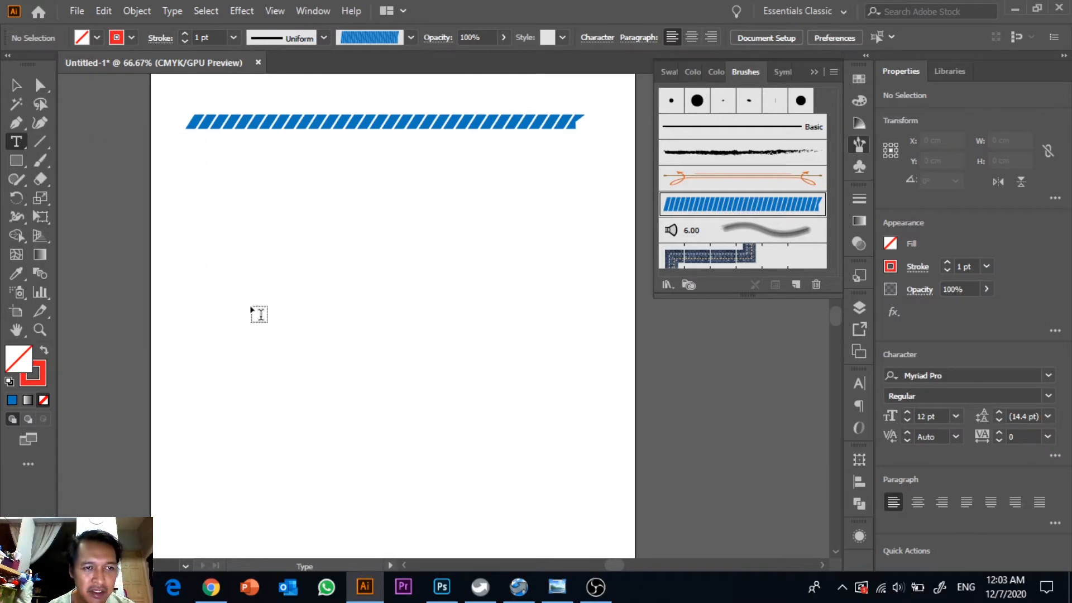
{"action": "mouse_move", "coordinate": [172, 223]}
{"action": "left_mouse_down"}
{"action": "mouse_move", "coordinate": [202, 263]}
{"action": "mouse_move", "coordinate": [555, 387]}
{"action": "mouse_move", "coordinate": [611, 376]}
{"action": "mouse_move", "coordinate": [629, 408]}
{"action": "mouse_move", "coordinate": [598, 393]}
{"action": "left_mouse_up"}
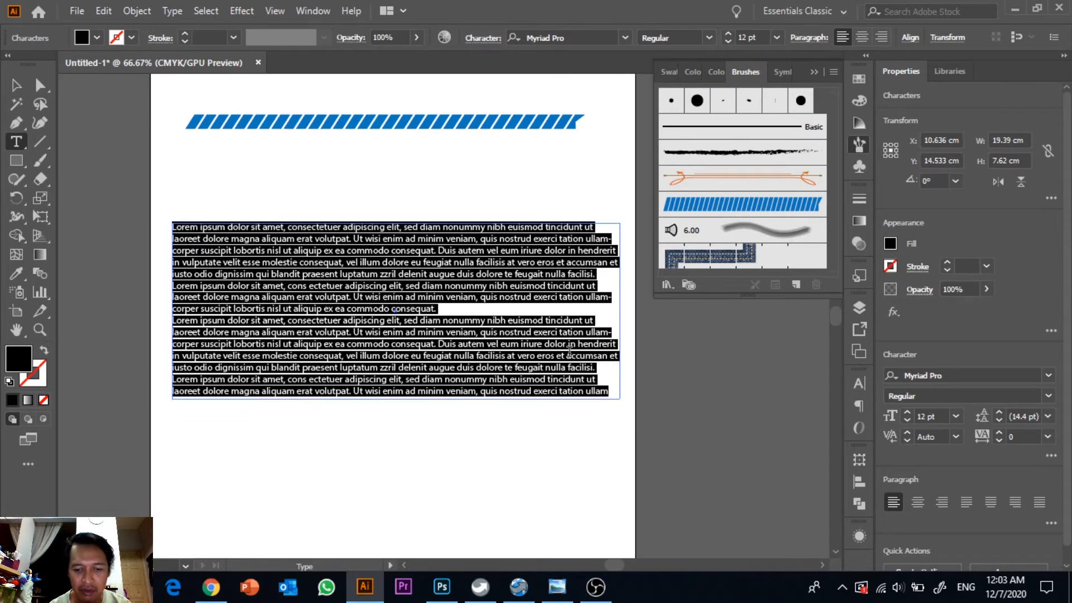
{"action": "type", "text": "Knitting"}
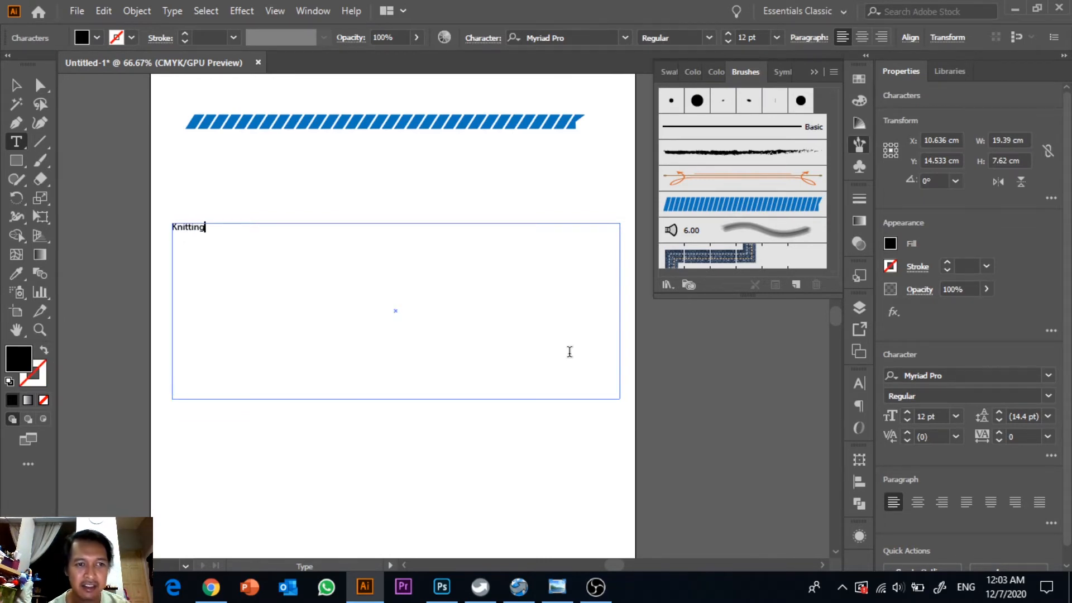
Step: Set the font of the word "Knitting" to Rhesmanisa Regular
{"action": "left_click_drag", "start_coordinate": [330, 247], "coordinate": [13, 241]}
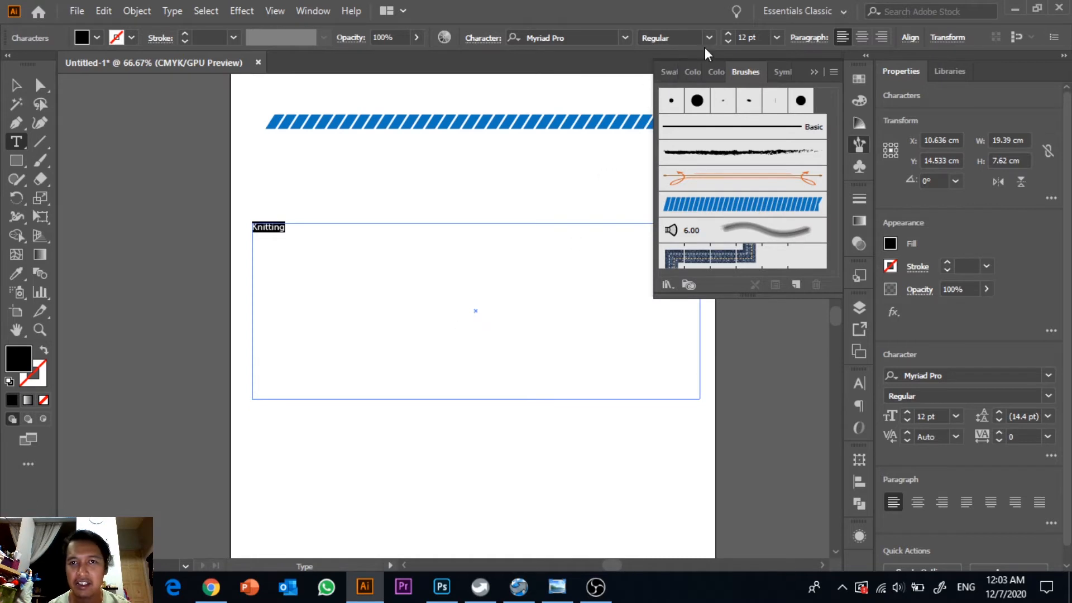
{"action": "left_click", "coordinate": [676, 36]}
{"action": "left_click", "coordinate": [646, 37]}
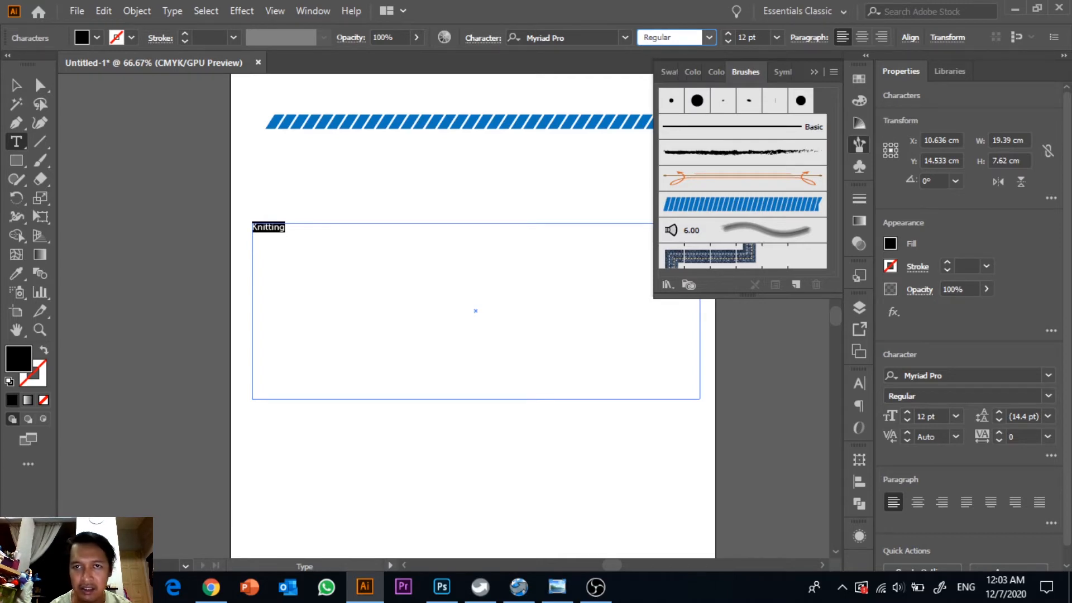
{"action": "left_click", "coordinate": [595, 36]}
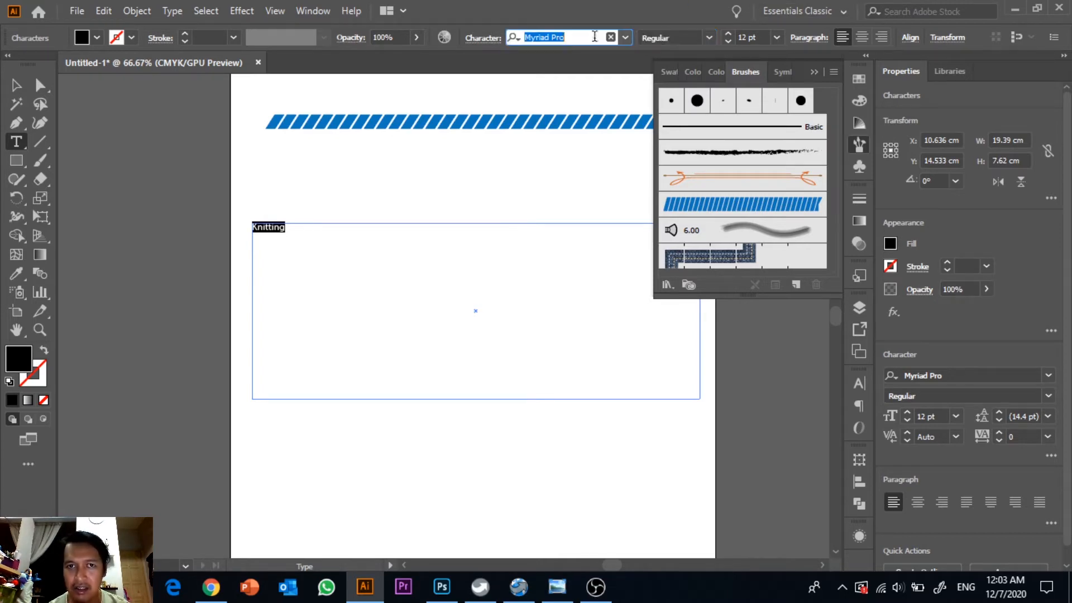
{"action": "type", "text": "rg"}
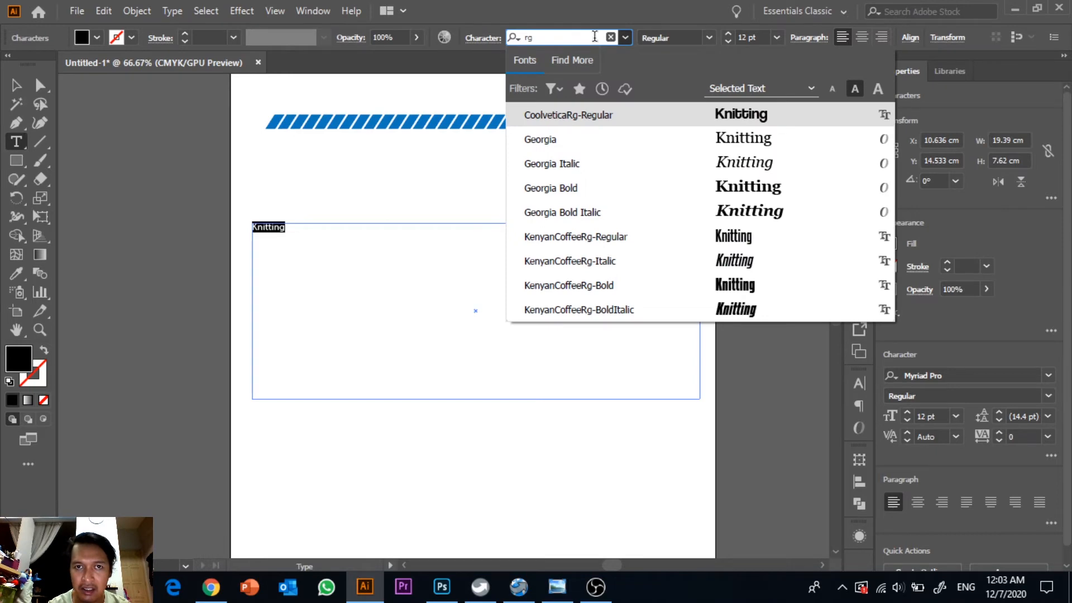
{"action": "key", "text": "BackSpace"}
{"action": "type", "text": "a"}
{"action": "key", "text": "BackSpace"}
{"action": "type", "text": "he"}
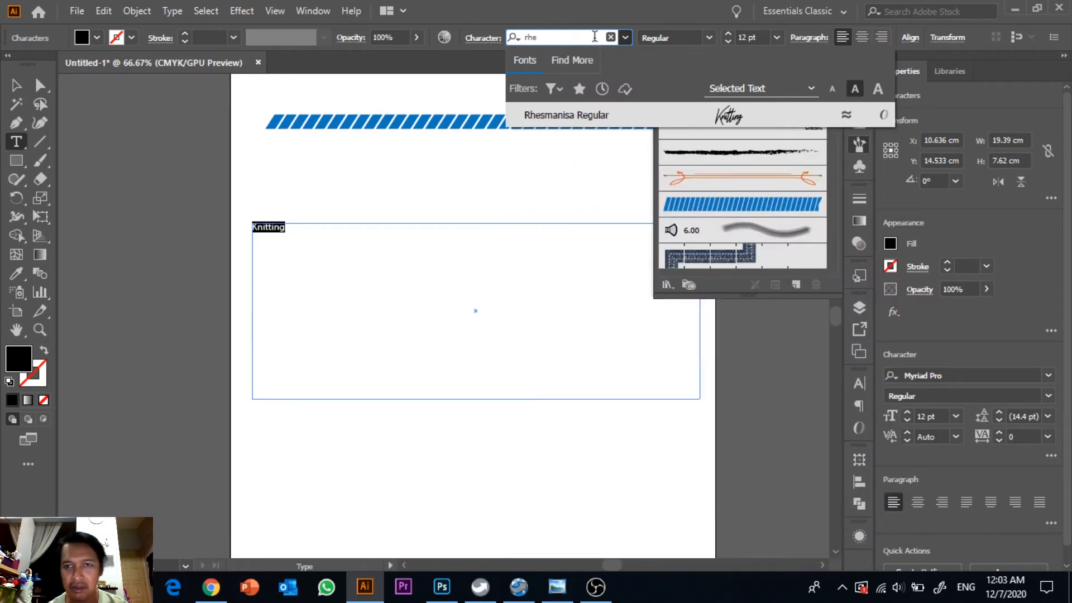
{"action": "left_click", "coordinate": [585, 114]}
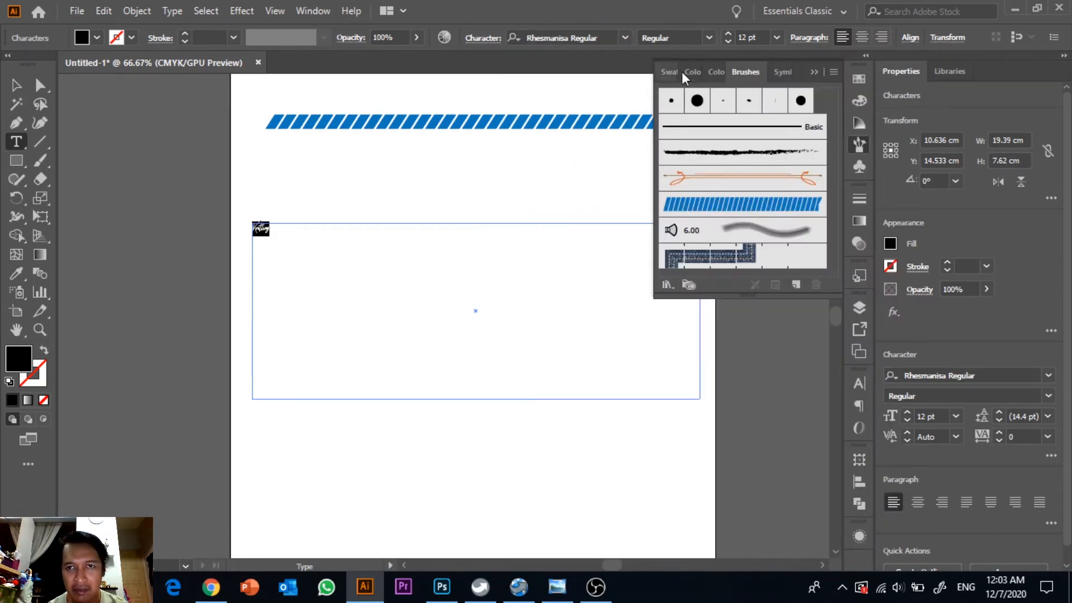
Step: Enlarge the word "Knitting" to 163 pt and centre it within its text area
{"action": "left_click", "coordinate": [751, 37]}
{"action": "key", "text": "Up"}
{"action": "key", "text": "Up"}
{"action": "key", "text": "Up"}
{"action": "key", "text": "Up"}
{"action": "key", "text": "Up"}
{"action": "key", "text": "Up"}
{"action": "key", "text": "Up"}
{"action": "key", "text": "Up"}
{"action": "key", "text": "Up"}
{"action": "key", "text": "Up"}
{"action": "key", "text": "Up"}
{"action": "key", "text": "Up"}
{"action": "key", "text": "Up"}
{"action": "key", "text": "Up"}
{"action": "key", "text": "Up"}
{"action": "key", "text": "Up"}
{"action": "key", "text": "Up"}
{"action": "key", "text": "Up"}
{"action": "key", "text": "Up"}
{"action": "key", "text": "Up"}
{"action": "key", "text": "Up"}
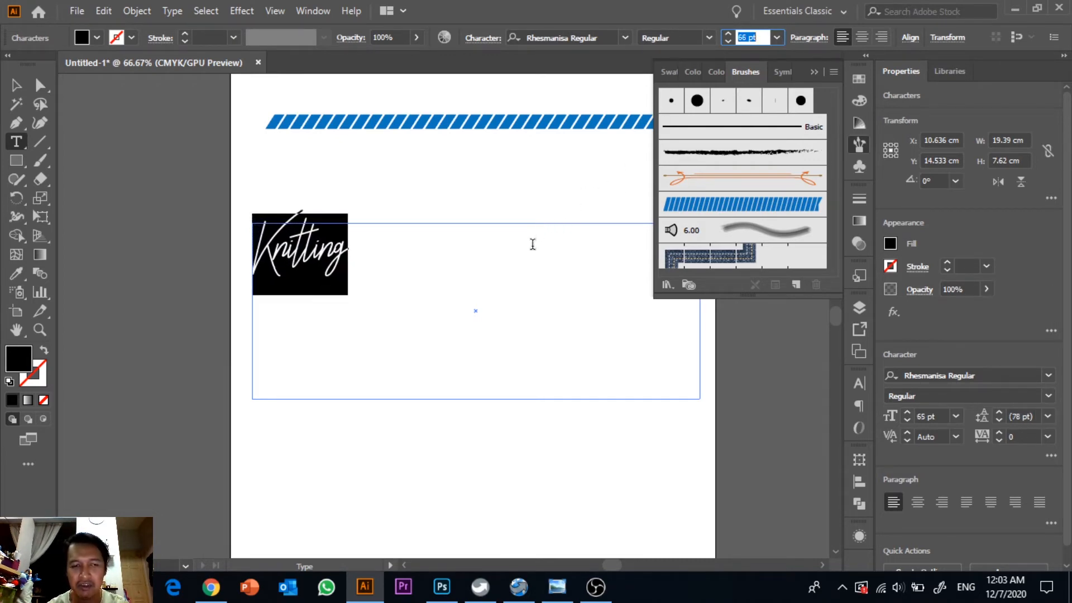
{"action": "key", "text": "Up"}
{"action": "key", "text": "Up"}
{"action": "key", "text": "Up"}
{"action": "key", "text": "Up"}
{"action": "key", "text": "Up"}
{"action": "key", "text": "Up"}
{"action": "key", "text": "Up"}
{"action": "key", "text": "Up"}
{"action": "key", "text": "Up"}
{"action": "key", "text": "Up"}
{"action": "key", "text": "Up"}
{"action": "key", "text": "Up"}
{"action": "key", "text": "Up"}
{"action": "key", "text": "Up"}
{"action": "key", "text": "Up"}
{"action": "key", "text": "Up"}
{"action": "key", "text": "Up"}
{"action": "key", "text": "Up"}
{"action": "key", "text": "Up"}
{"action": "key", "text": "Up"}
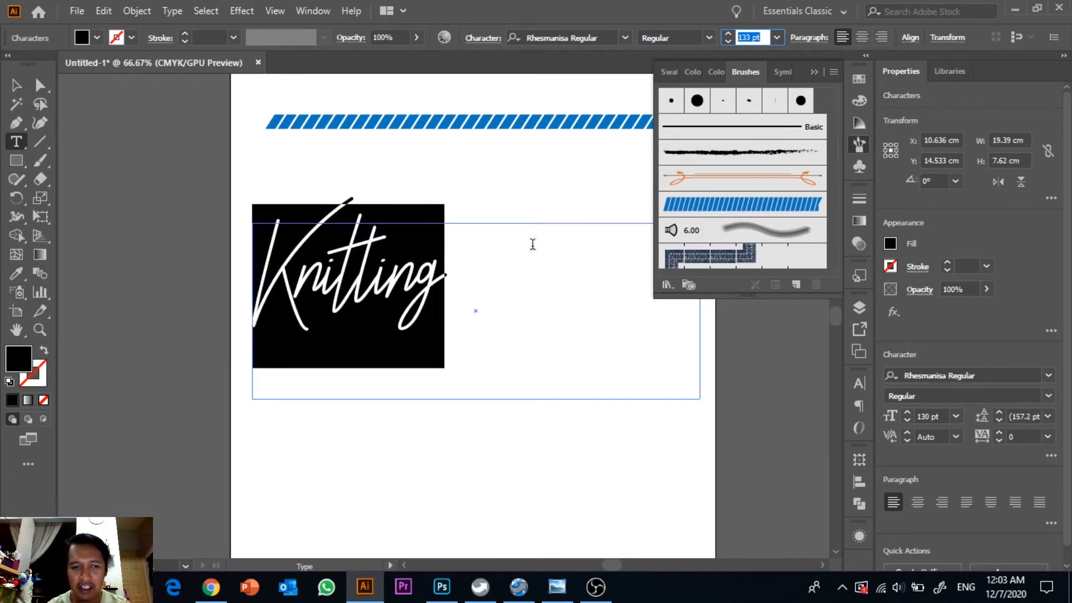
{"action": "key", "text": "Up"}
{"action": "key", "text": "Up"}
{"action": "key", "text": "Up"}
{"action": "key", "text": "Up"}
{"action": "key", "text": "Up"}
{"action": "key", "text": "Up"}
{"action": "key", "text": "Up"}
{"action": "key", "text": "Up"}
{"action": "key", "text": "Up"}
{"action": "key", "text": "Up"}
{"action": "key", "text": "Up"}
{"action": "key", "text": "Up"}
{"action": "key", "text": "Up"}
{"action": "key", "text": "Up"}
{"action": "key", "text": "Up"}
{"action": "key", "text": "Up"}
{"action": "key", "text": "Up"}
{"action": "key", "text": "Up"}
{"action": "key", "text": "Up"}
{"action": "key", "text": "Up"}
{"action": "left_click", "coordinate": [862, 37]}
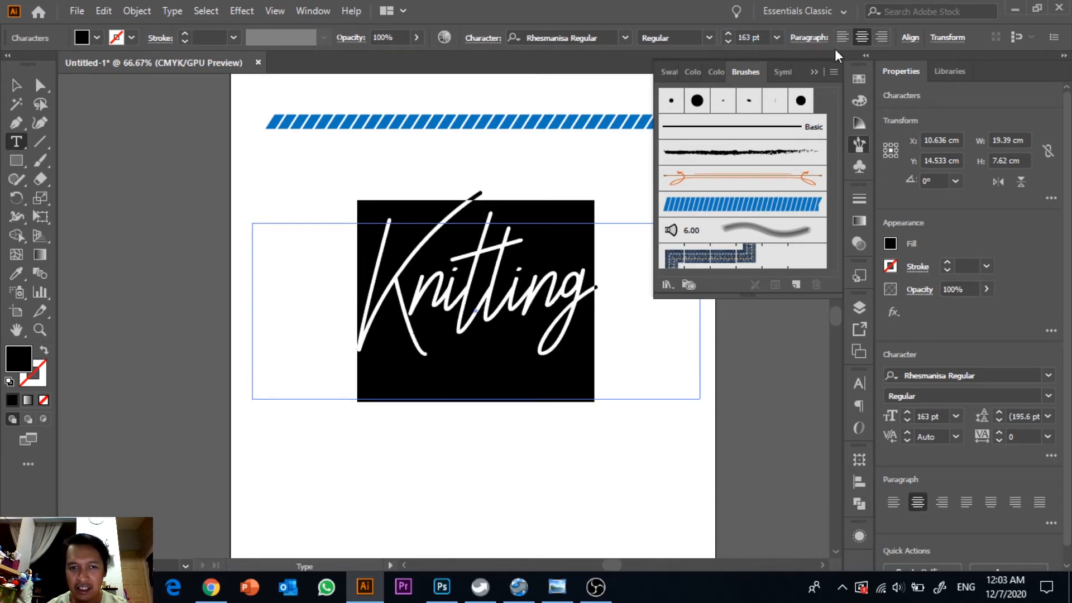
{"action": "left_click", "coordinate": [16, 85]}
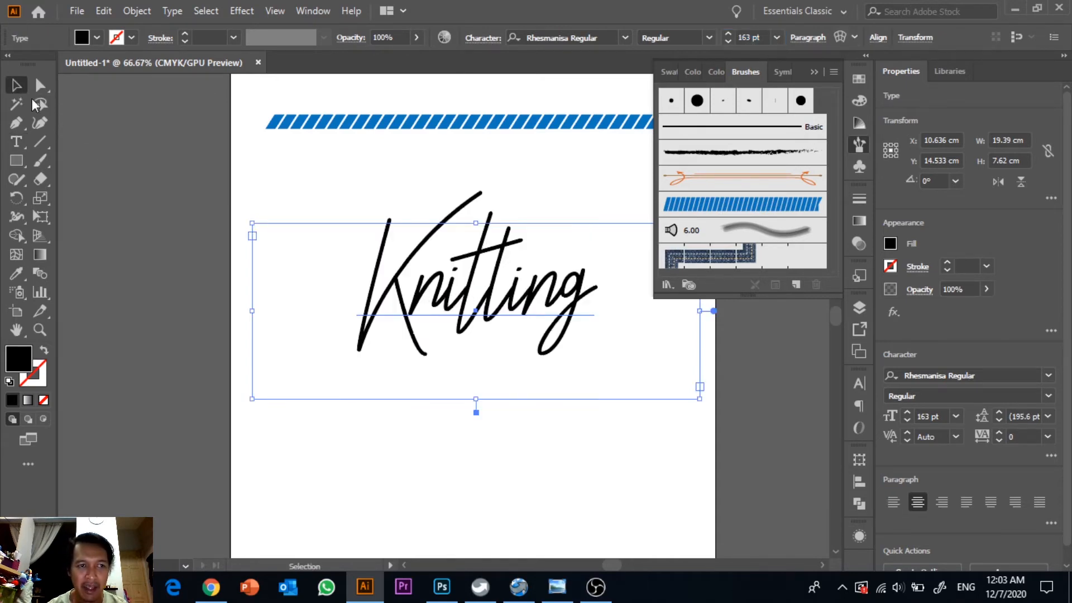
Step: Widen the text area on both sides to the artboard edges, making it 21 cm wide
{"action": "left_click_drag", "start_coordinate": [444, 427], "coordinate": [288, 420]}
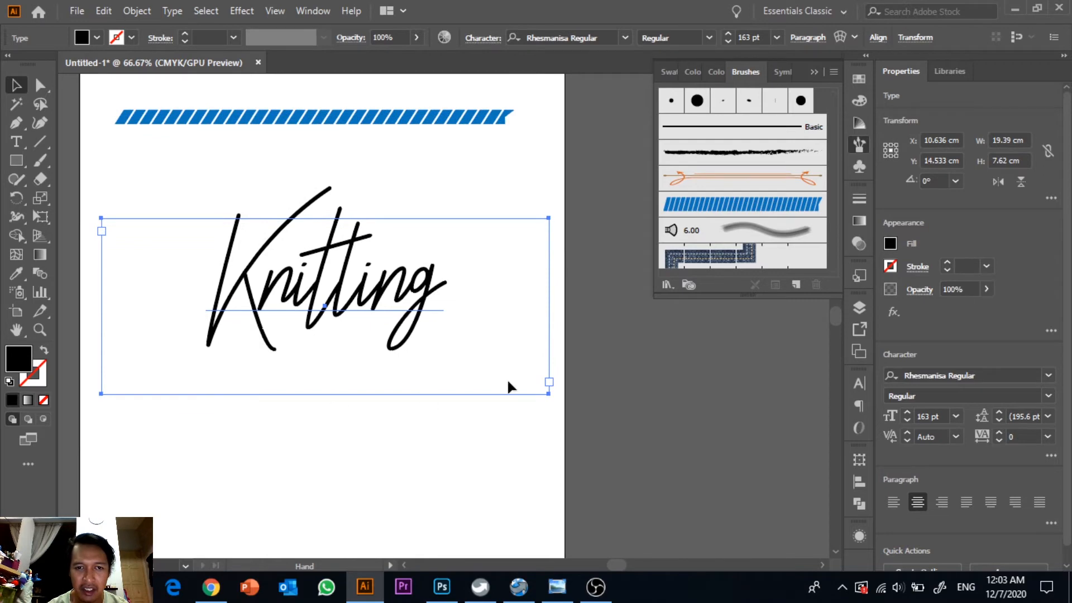
{"action": "left_click_drag", "start_coordinate": [550, 306], "coordinate": [564, 305]}
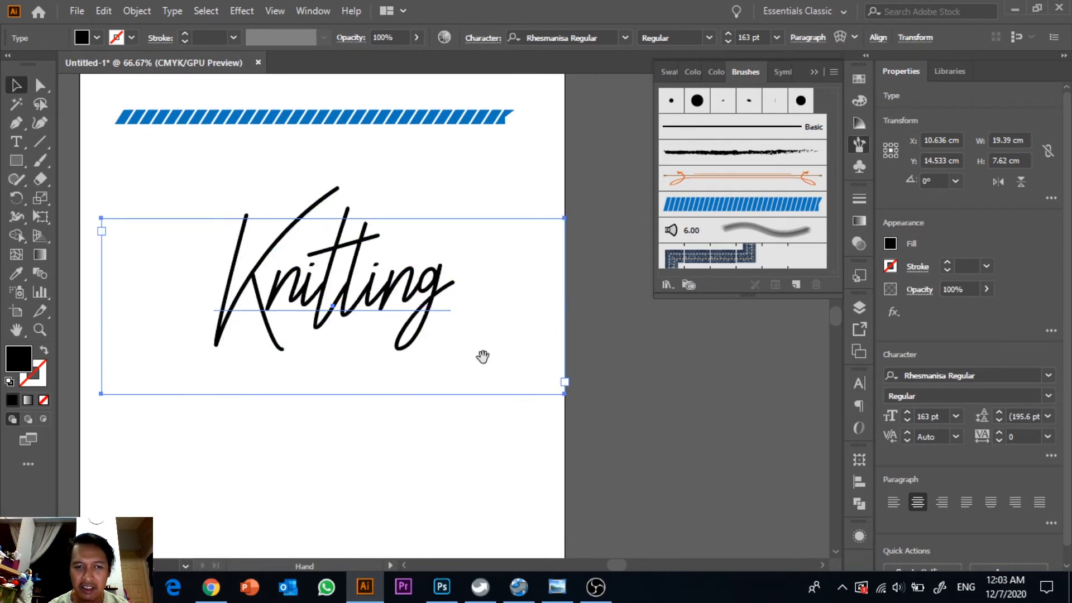
{"action": "left_click_drag", "start_coordinate": [483, 357], "coordinate": [545, 353]}
{"action": "left_click_drag", "start_coordinate": [163, 302], "coordinate": [143, 300]}
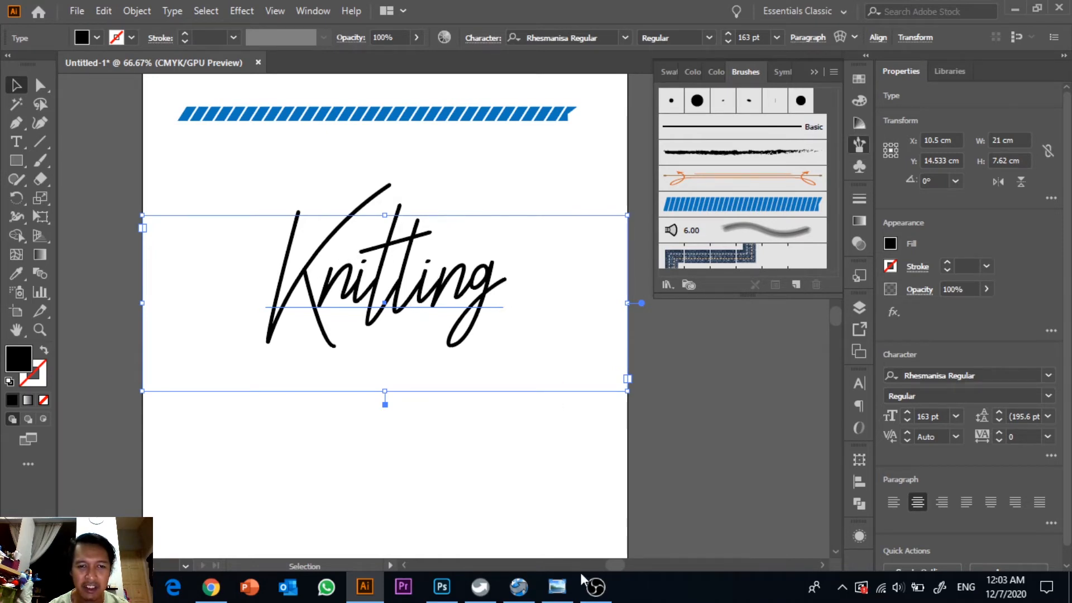
Step: Lower the opacity of the "Knitting" text to 28% as a faint tracing guide and deselect it
{"action": "left_click", "coordinate": [188, 334]}
{"action": "left_click", "coordinate": [343, 294]}
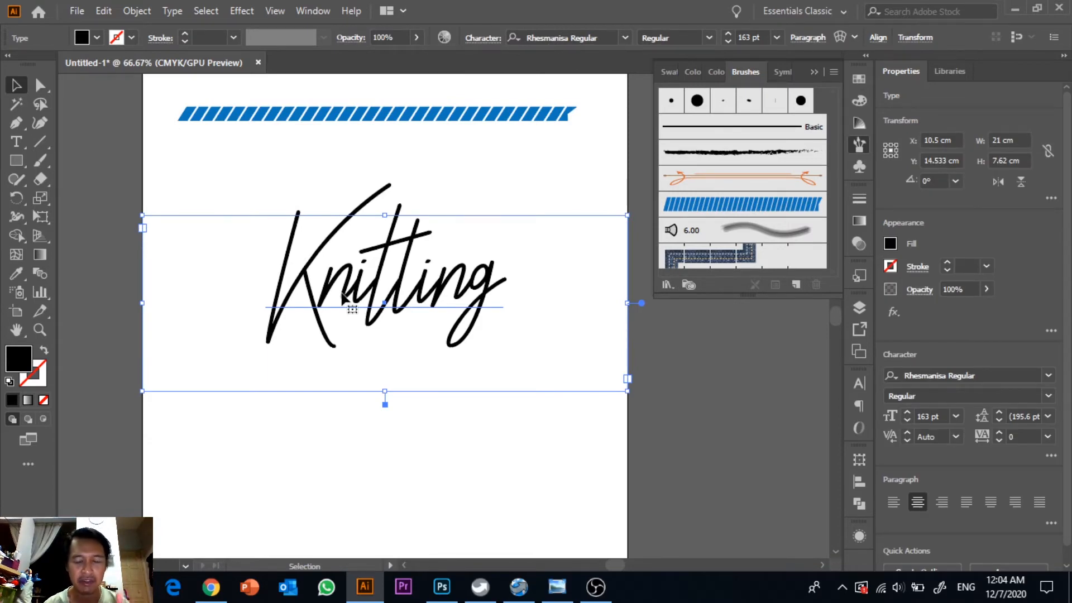
{"action": "left_click", "coordinate": [855, 222]}
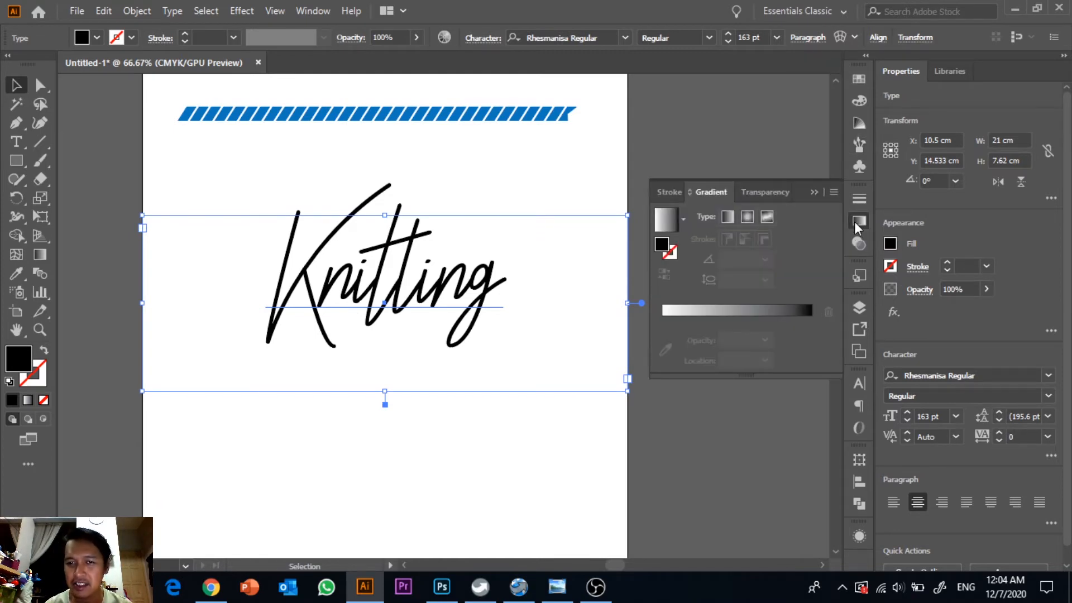
{"action": "left_click", "coordinate": [776, 195]}
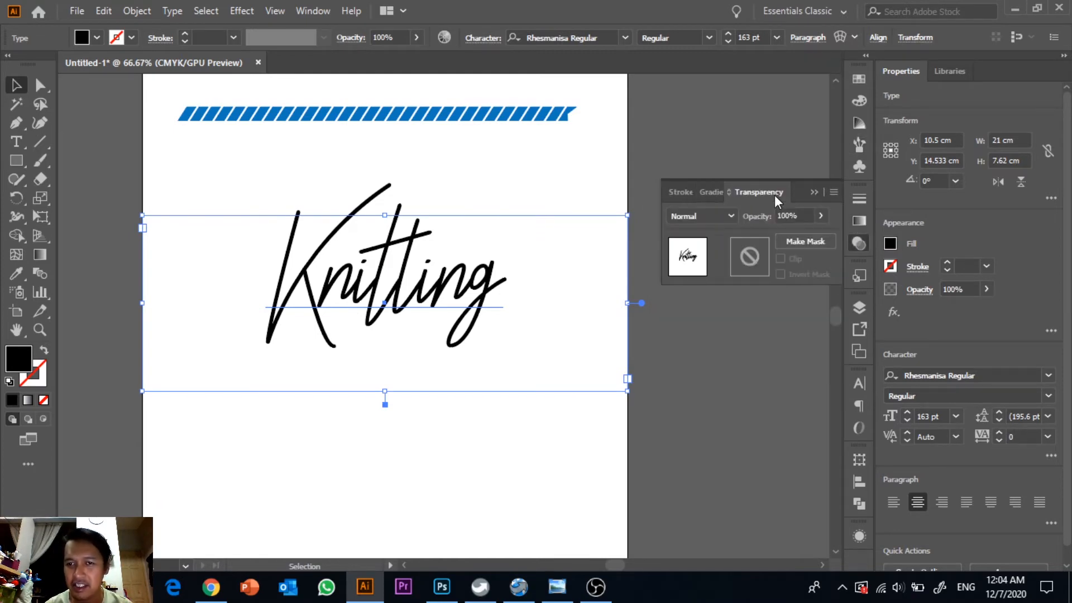
{"action": "left_click", "coordinate": [821, 216]}
{"action": "left_click_drag", "start_coordinate": [818, 235], "coordinate": [773, 235]}
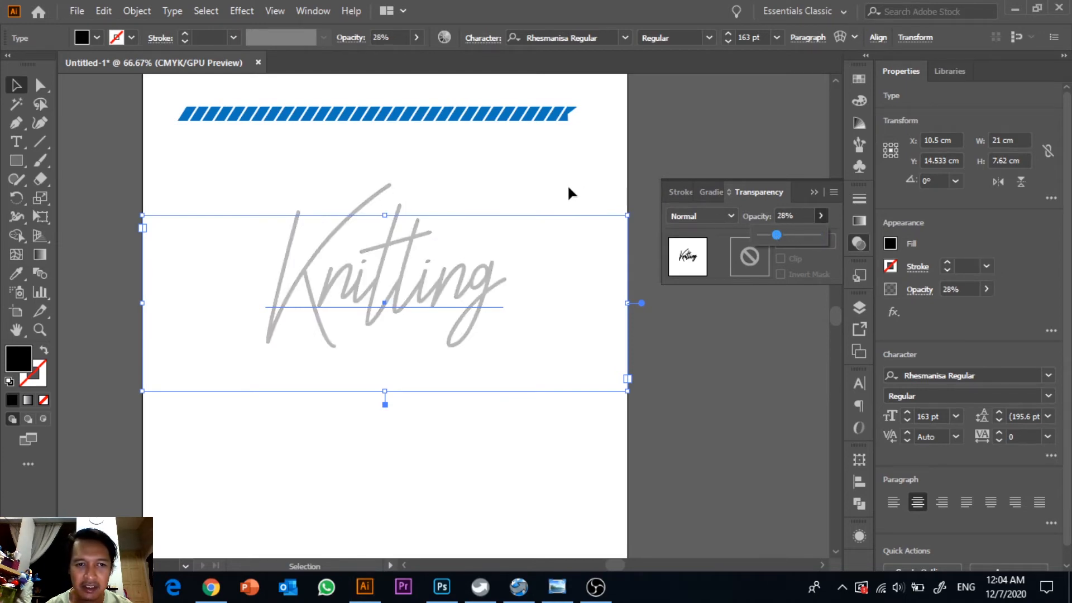
{"action": "left_click", "coordinate": [522, 187]}
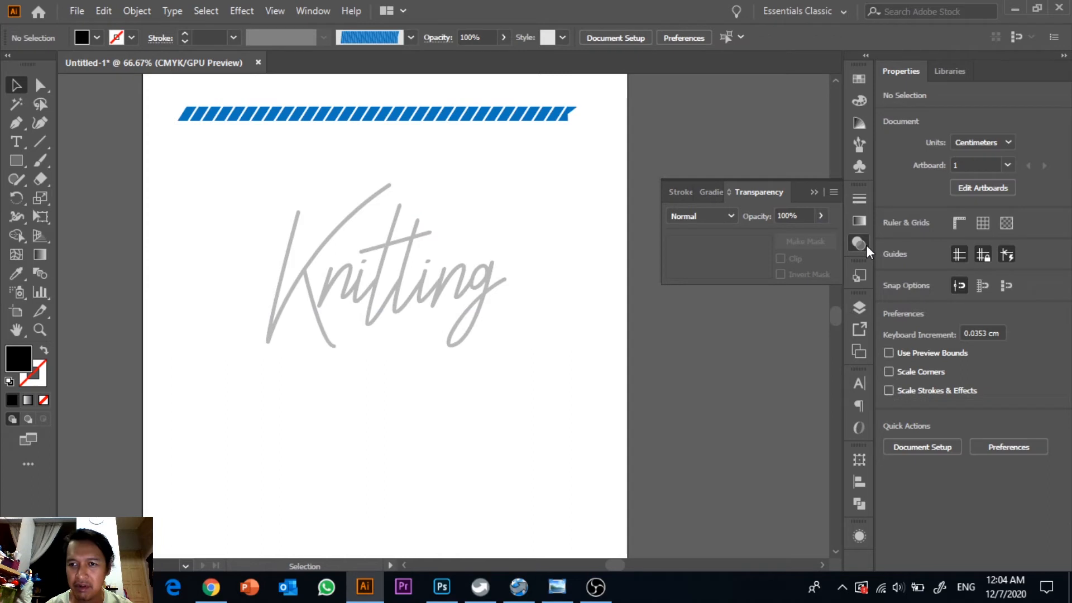
{"action": "left_click", "coordinate": [323, 11]}
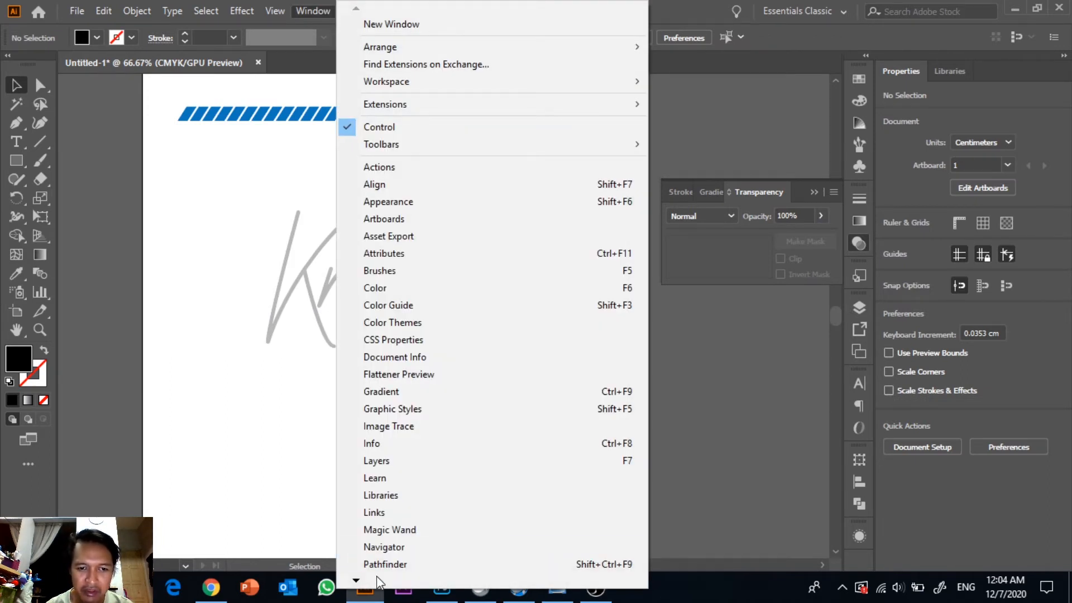
{"action": "mouse_move", "coordinate": [377, 582]}
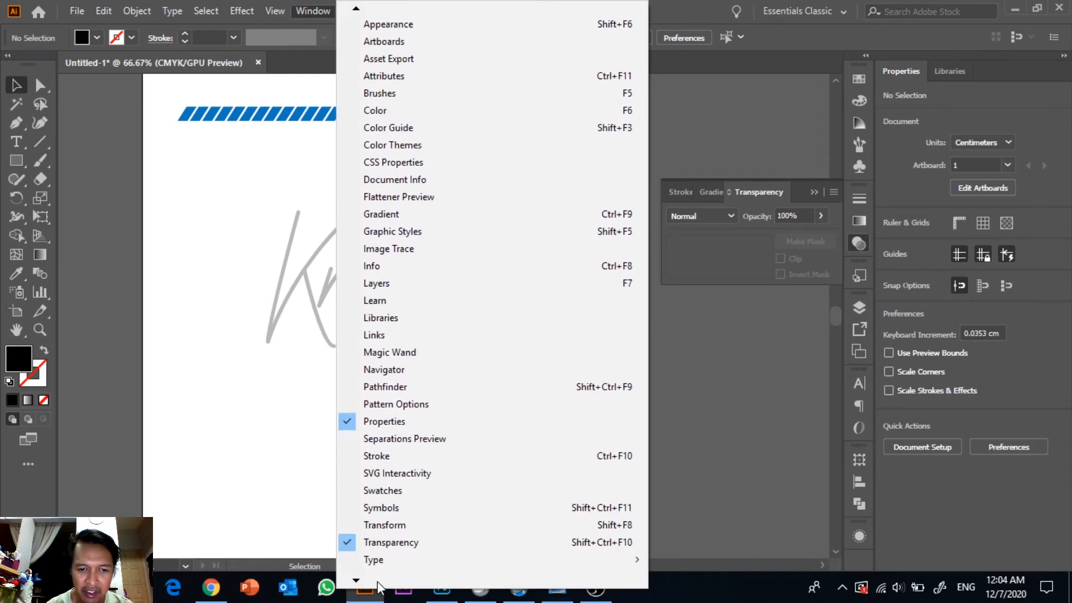
{"action": "left_click", "coordinate": [132, 339]}
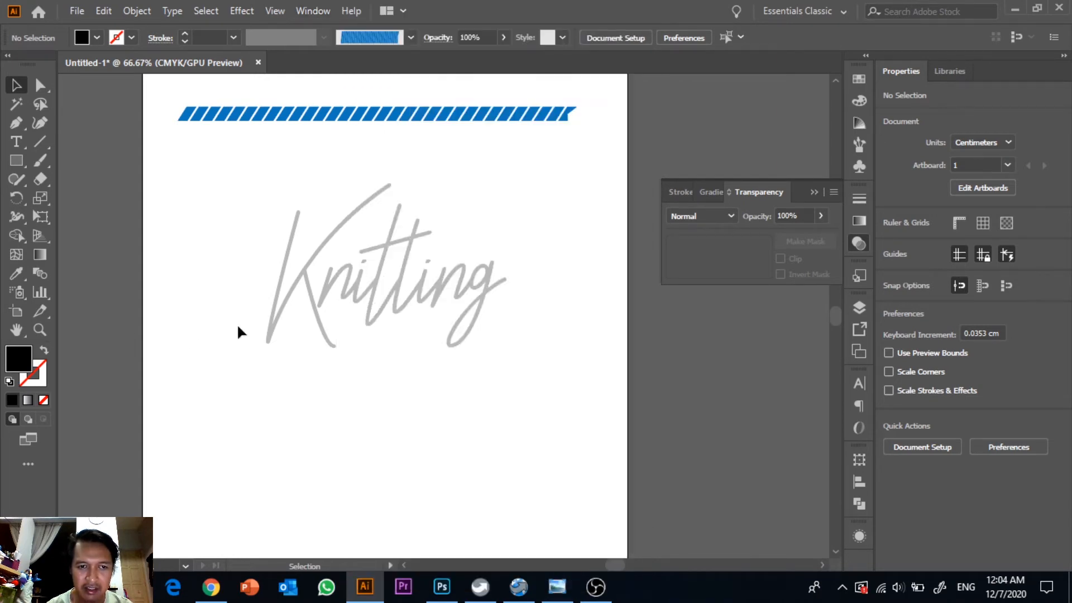
{"action": "left_click", "coordinate": [311, 305]}
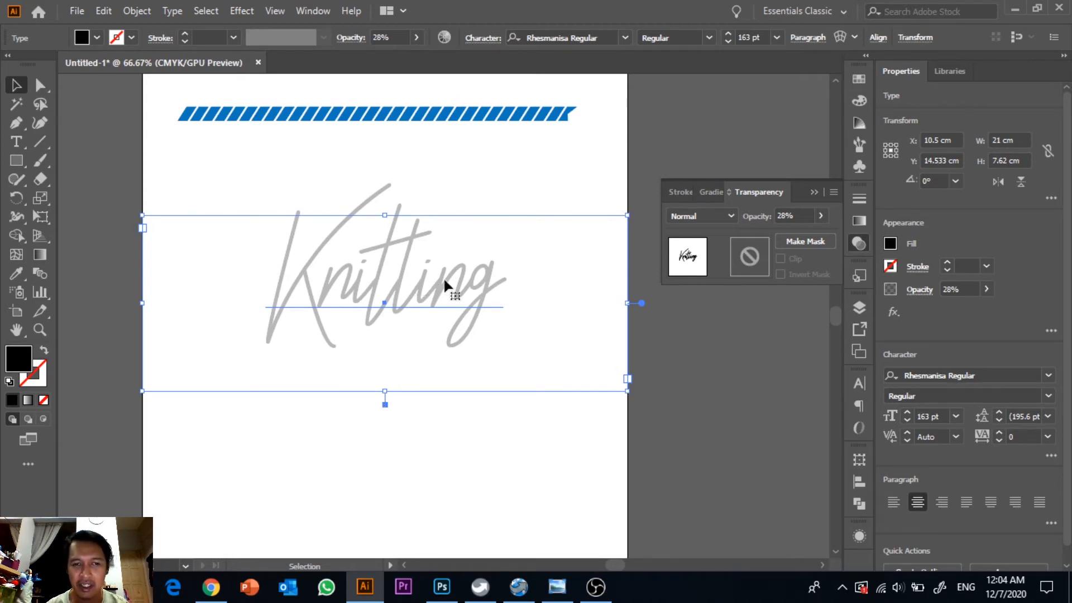
{"action": "key", "text": "a"}
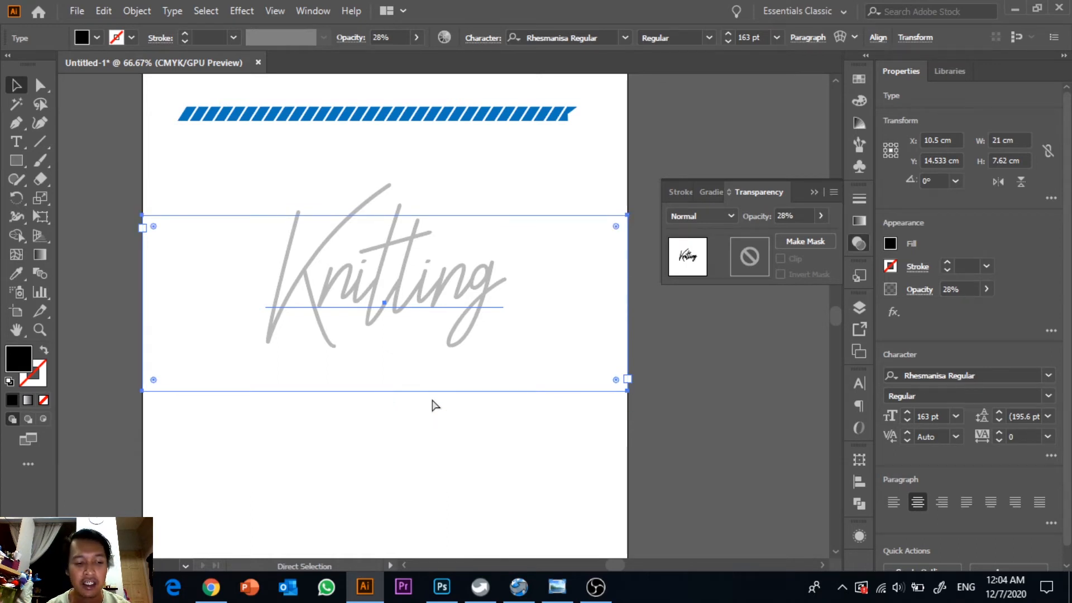
{"action": "left_click", "coordinate": [435, 404]}
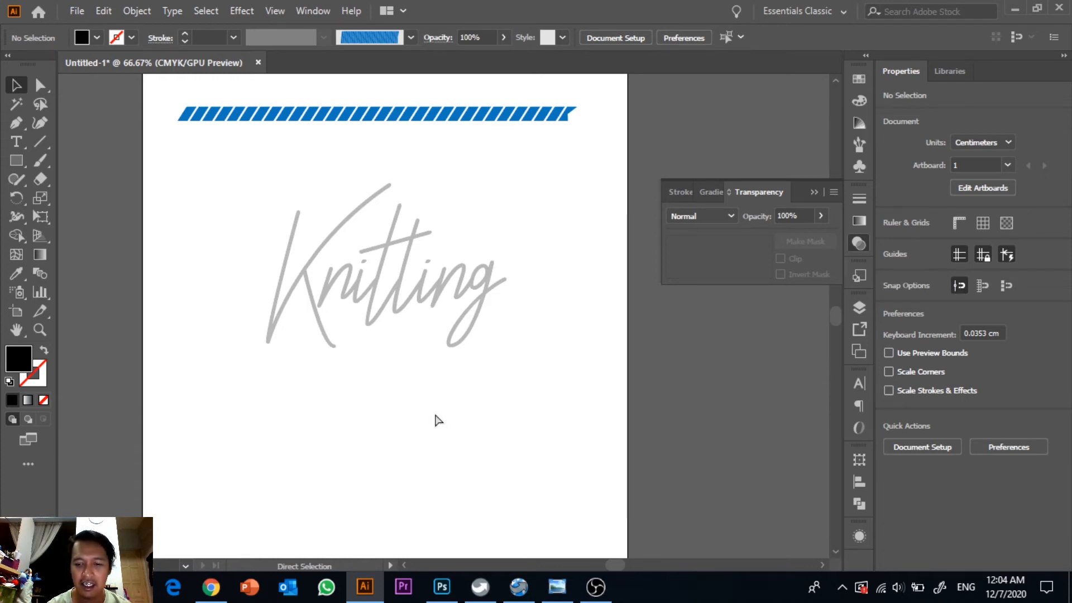
Step: Prepare the Pen tool for tracing the lettering with a red stroke and no fill
{"action": "key", "text": "ctrl+plus"}
{"action": "key", "text": "ctrl+plus"}
{"action": "left_click_drag", "start_coordinate": [436, 431], "coordinate": [547, 496]}
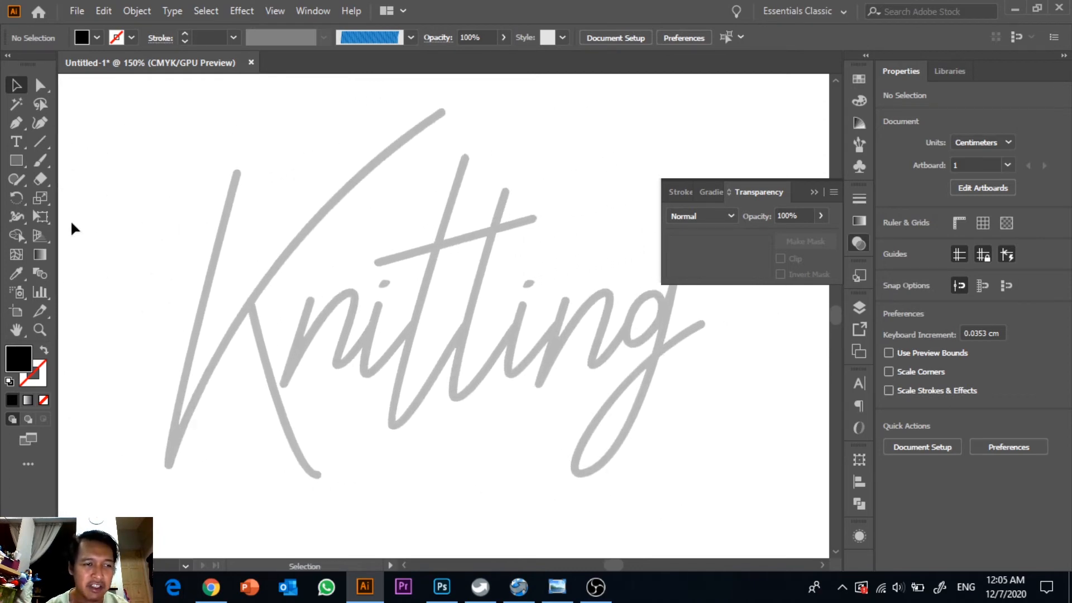
{"action": "left_click_drag", "start_coordinate": [22, 126], "coordinate": [89, 129]}
{"action": "left_click", "coordinate": [122, 41]}
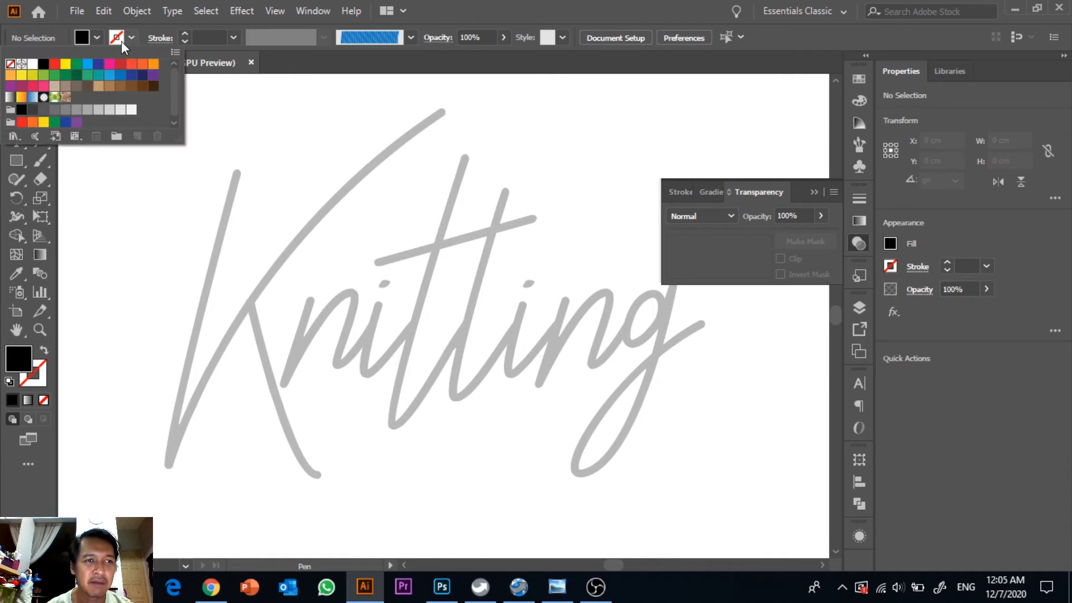
{"action": "left_click", "coordinate": [53, 67]}
{"action": "left_click", "coordinate": [92, 39]}
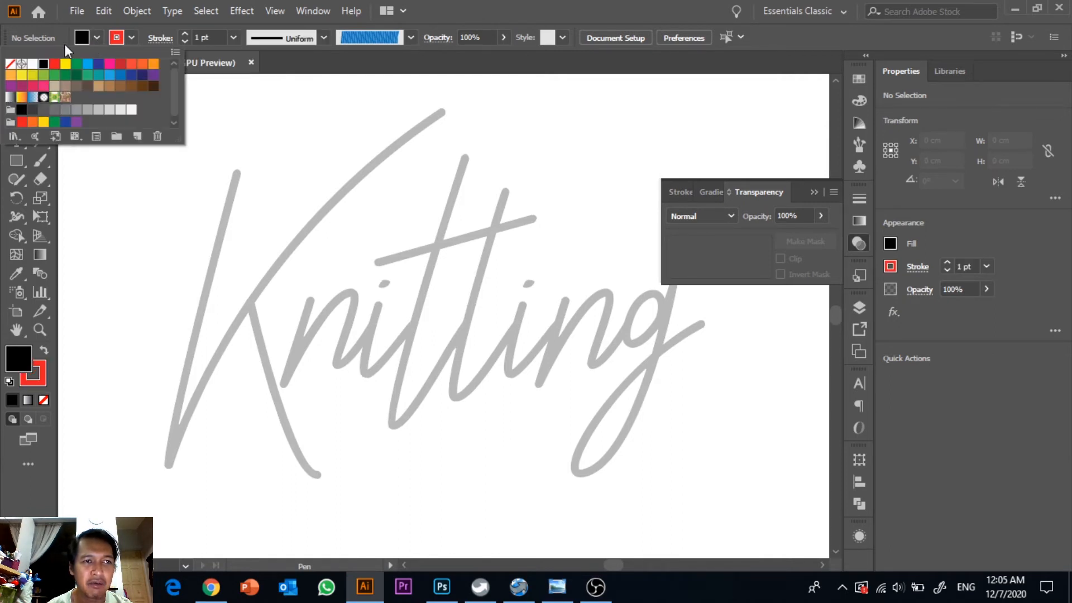
{"action": "left_click", "coordinate": [12, 66]}
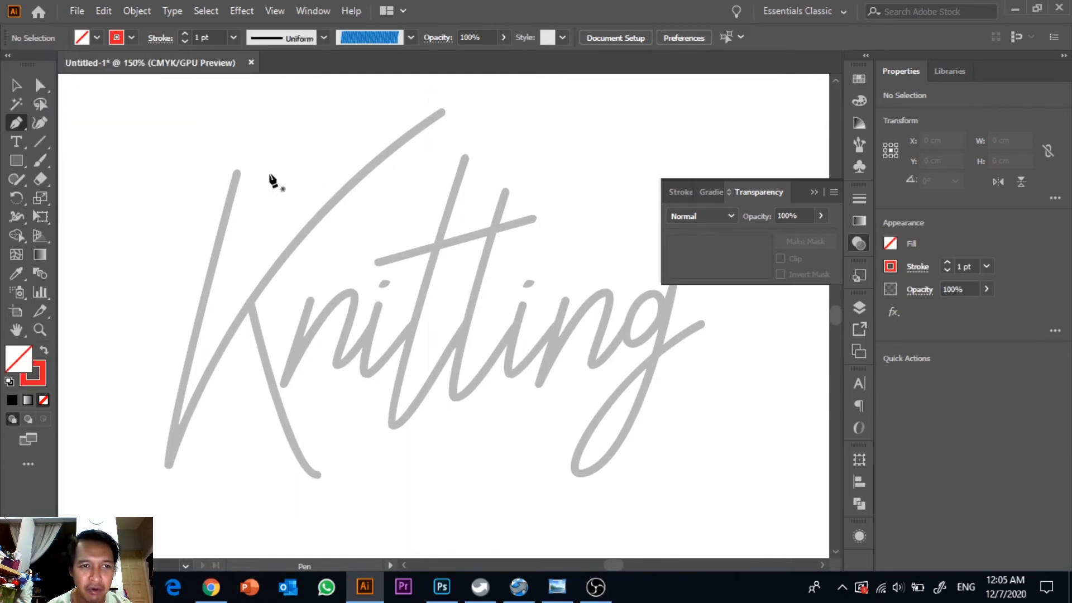
Step: Trace the K's long slanted stem from its upper end to its foot with the Pen tool, removing the outgoing handle there
{"action": "left_click", "coordinate": [236, 172]}
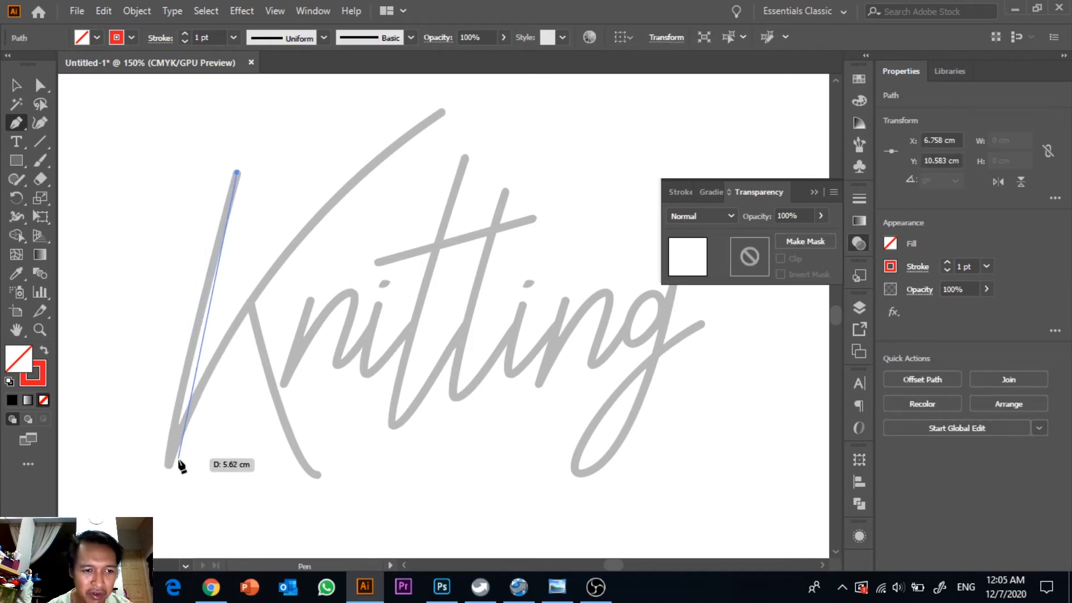
{"action": "left_click_drag", "start_coordinate": [172, 463], "coordinate": [178, 496]}
{"action": "left_click_drag", "start_coordinate": [176, 491], "coordinate": [177, 468]}
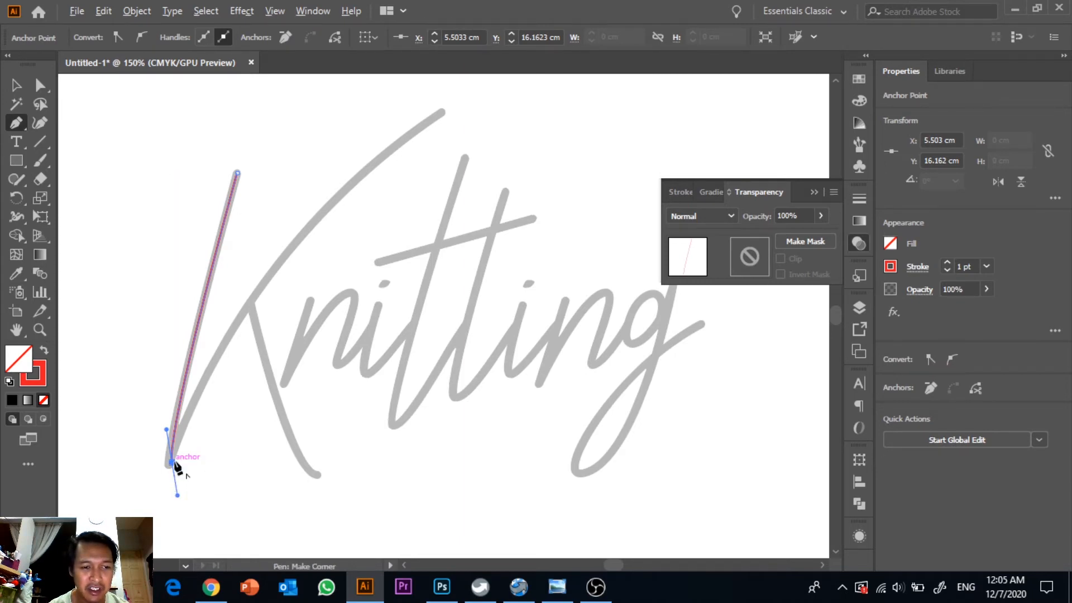
{"action": "left_click", "coordinate": [174, 462]}
Step: Continue the path from the stem's foot along the K's long curved diagonal to its upper tip and end the path there
{"action": "key", "text": "space"}
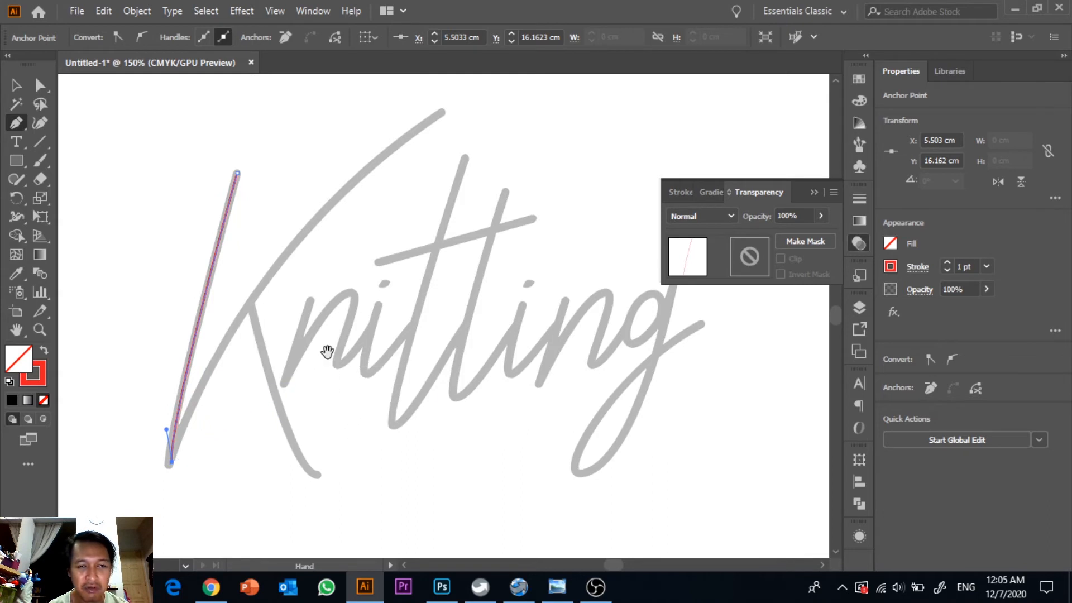
{"action": "left_click_drag", "start_coordinate": [328, 351], "coordinate": [299, 430]}
{"action": "key", "text": "ctrl+1"}
{"action": "key", "text": "space"}
{"action": "left_click_drag", "start_coordinate": [431, 232], "coordinate": [231, 387]}
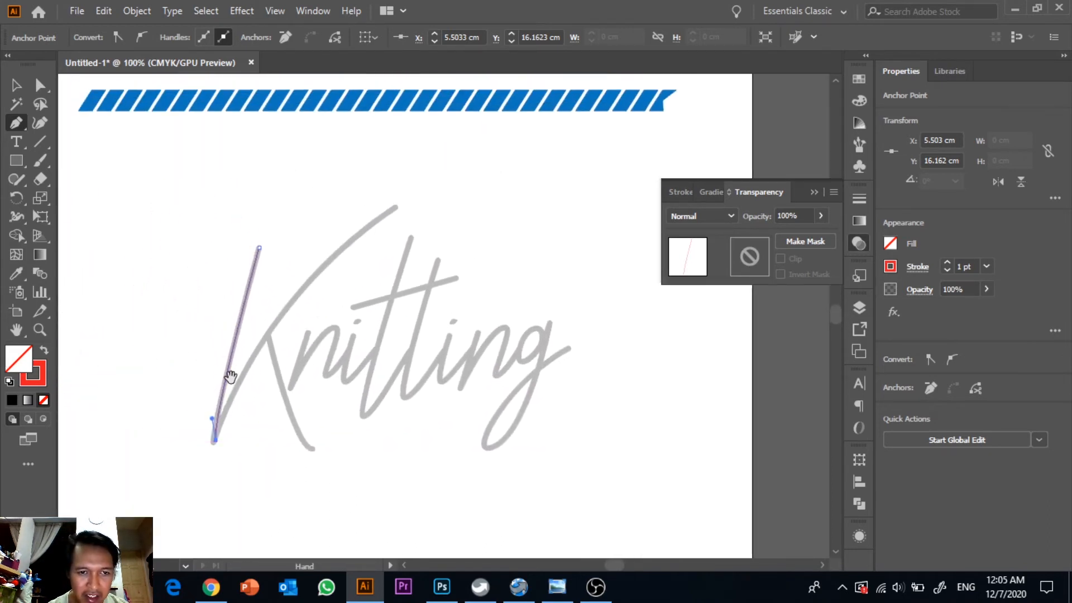
{"action": "left_click_drag", "start_coordinate": [395, 207], "coordinate": [538, 112]}
{"action": "left_click", "coordinate": [395, 207]}
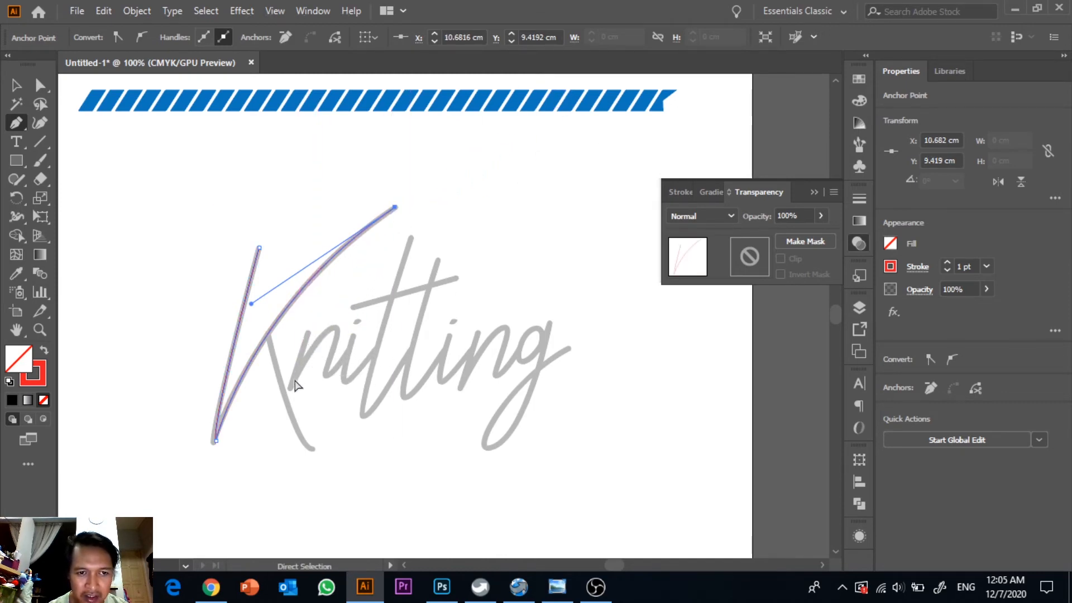
{"action": "left_click", "coordinate": [288, 357], "text": "ctrl"}
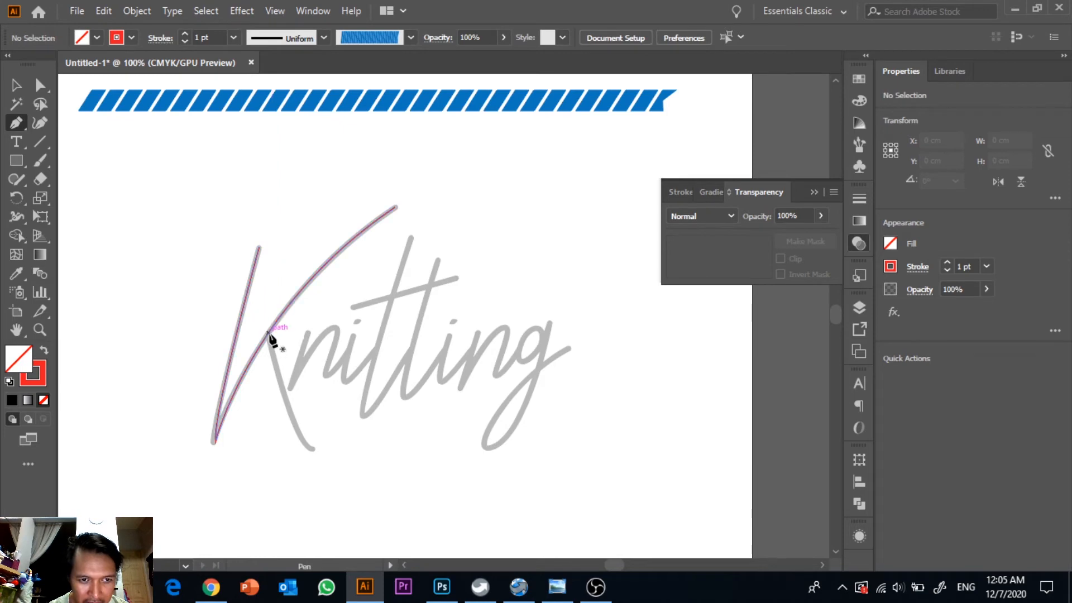
Step: Trace the K's lower leg with a new Pen tool path from the diagonal to its curved foot, and end the path
{"action": "left_click", "coordinate": [269, 333]}
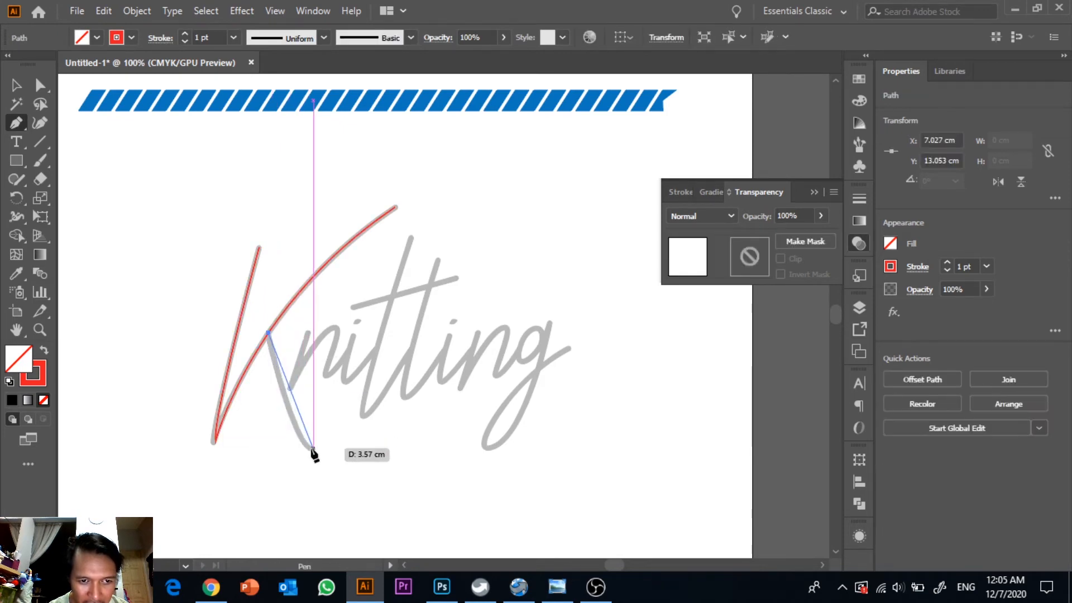
{"action": "left_click_drag", "start_coordinate": [311, 449], "coordinate": [328, 465]}
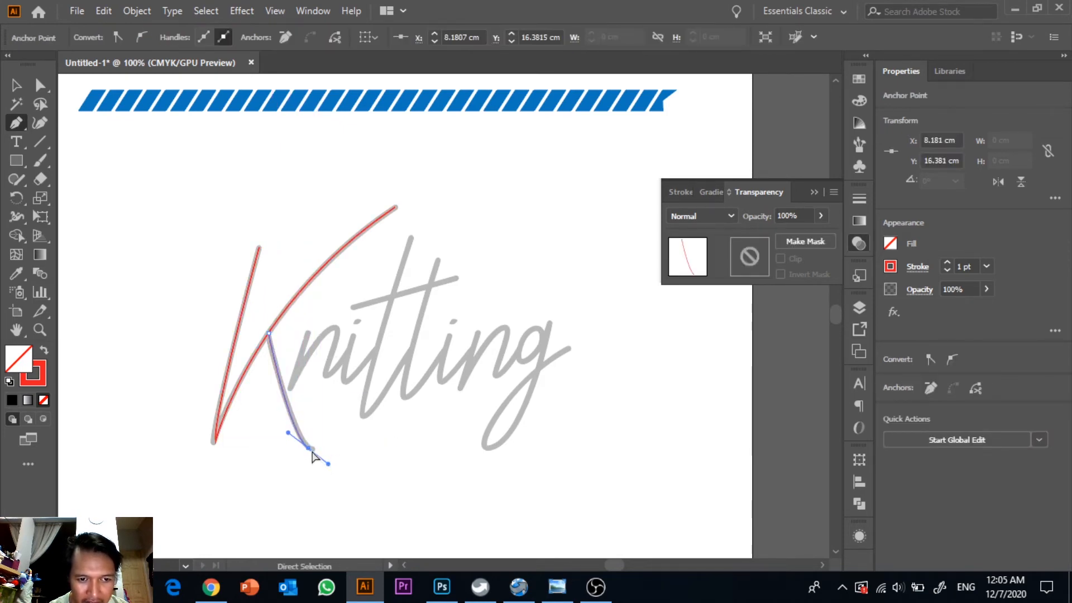
{"action": "left_click", "coordinate": [341, 408], "text": "ctrl"}
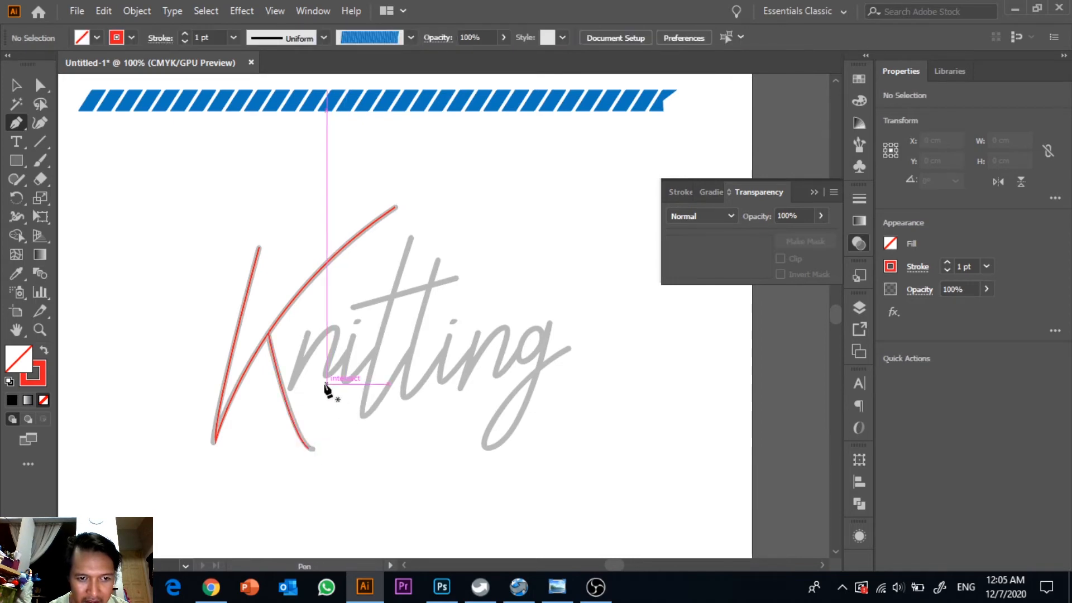
Step: Trace the first n with the Pen tool from its upper start through the arch to its exit stroke, and end the path
{"action": "left_click", "coordinate": [307, 334]}
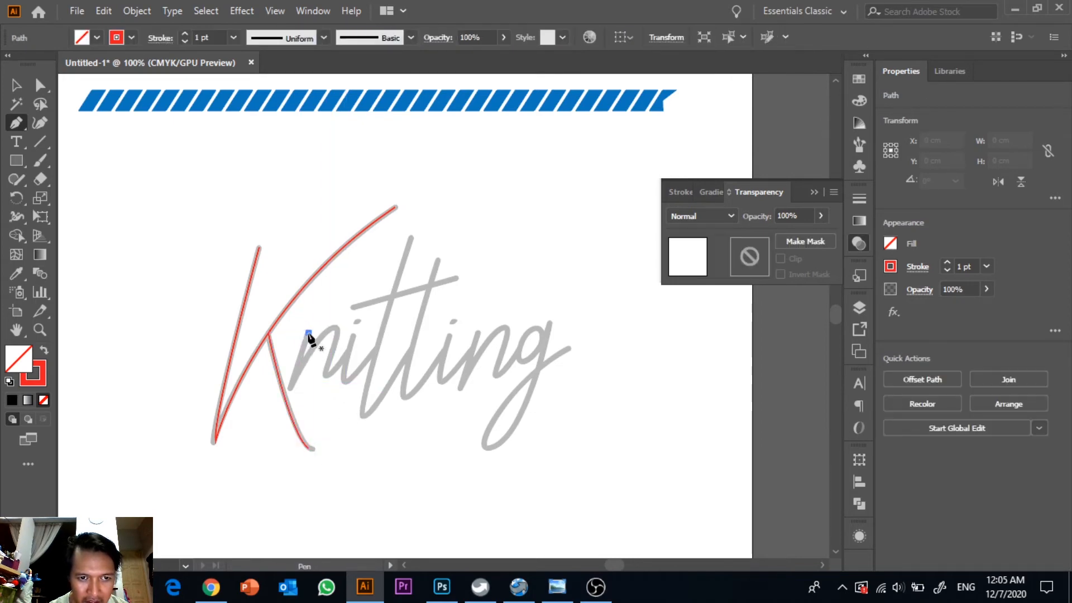
{"action": "left_click", "coordinate": [289, 384]}
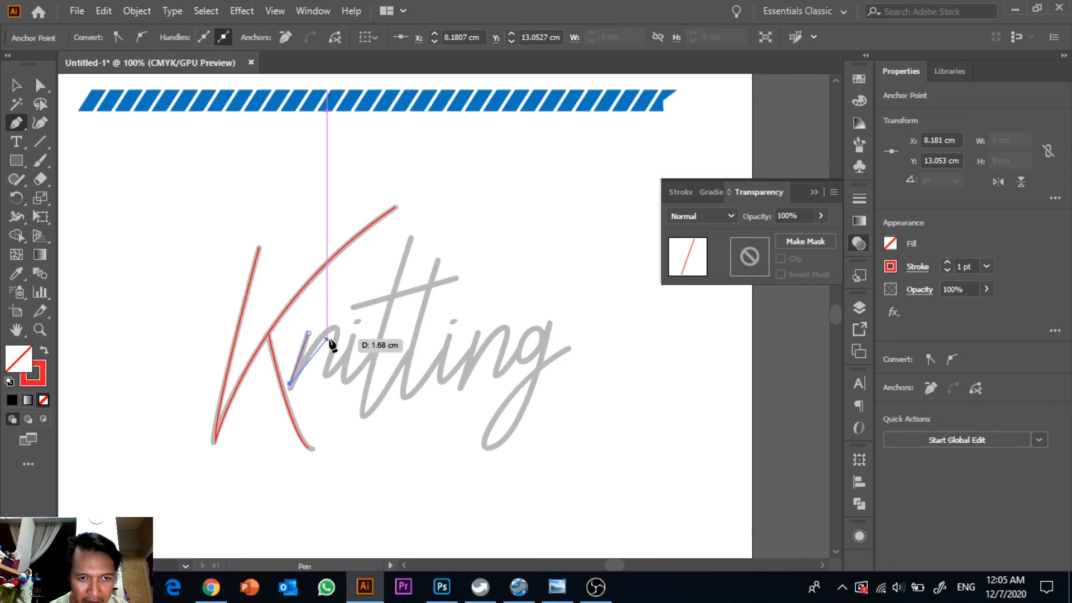
{"action": "left_click_drag", "start_coordinate": [336, 334], "coordinate": [384, 315]}
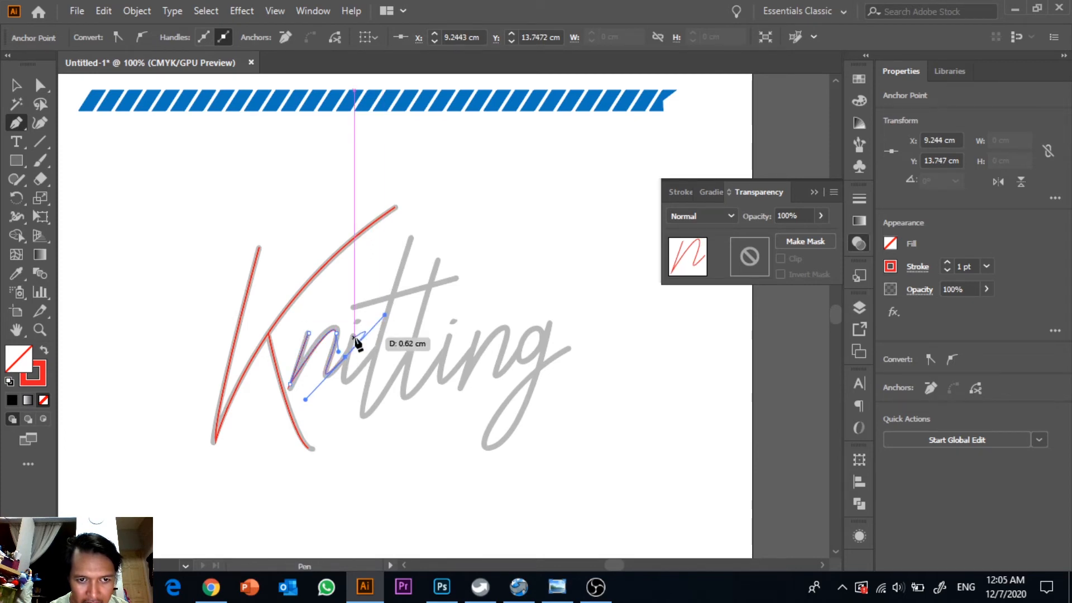
{"action": "left_click", "coordinate": [354, 341], "text": "ctrl"}
{"action": "left_click", "coordinate": [354, 336]}
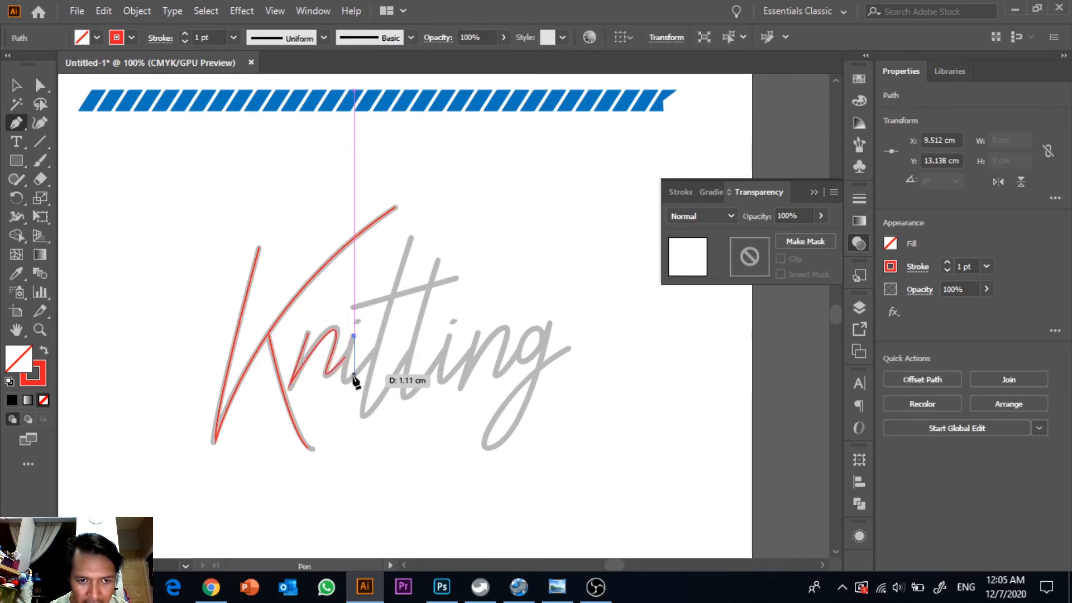
{"action": "left_click_drag", "start_coordinate": [355, 377], "coordinate": [376, 356]}
{"action": "left_click", "coordinate": [373, 350]}
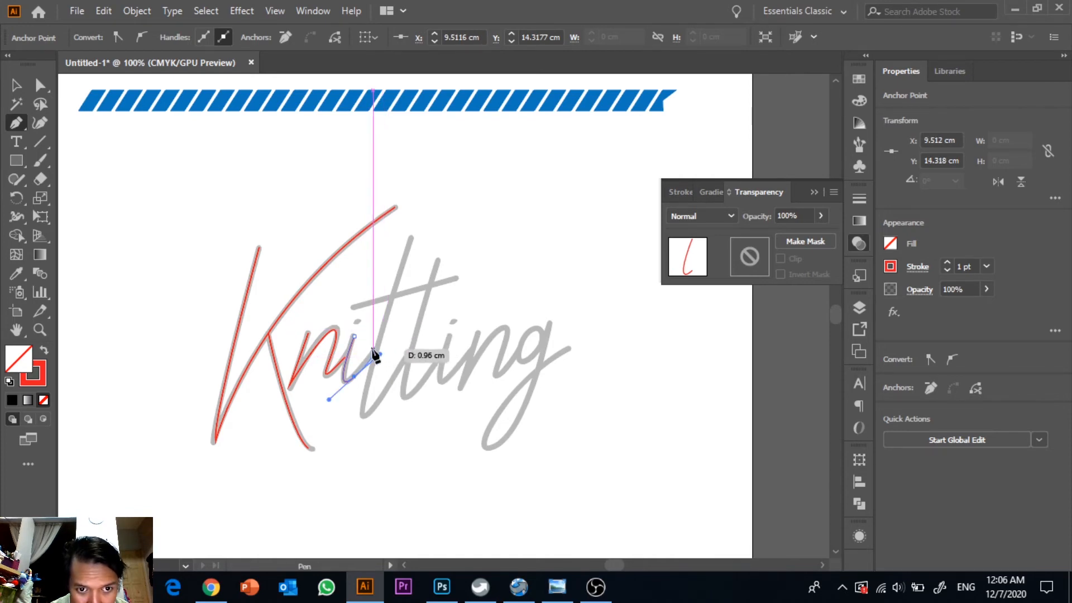
{"action": "key", "text": "ctrl+z"}
{"action": "left_click", "coordinate": [355, 374]}
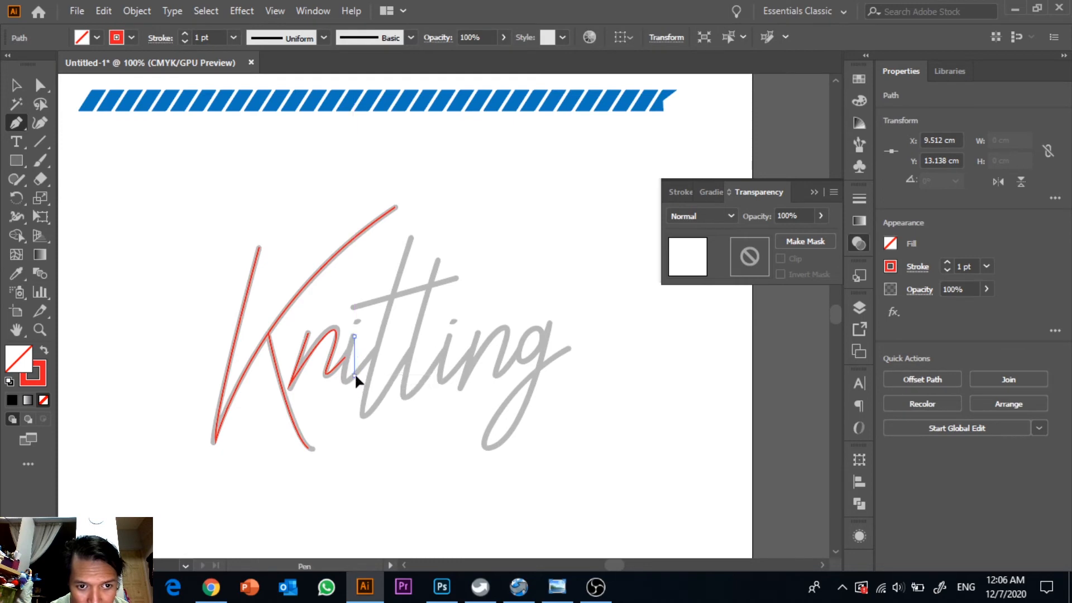
{"action": "left_click_drag", "start_coordinate": [380, 357], "coordinate": [379, 357]}
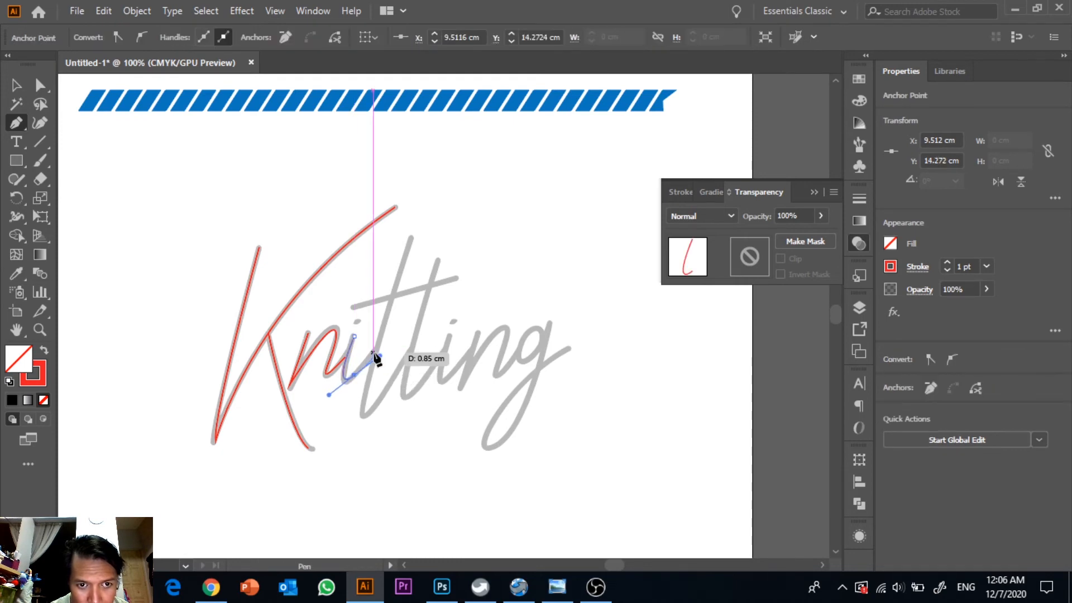
{"action": "left_click", "coordinate": [374, 352], "text": "ctrl"}
Step: Trace the first i with the Pen tool, from its stem's upper end around the lower curve and along the connecting stroke to the t
{"action": "left_click", "coordinate": [354, 337]}
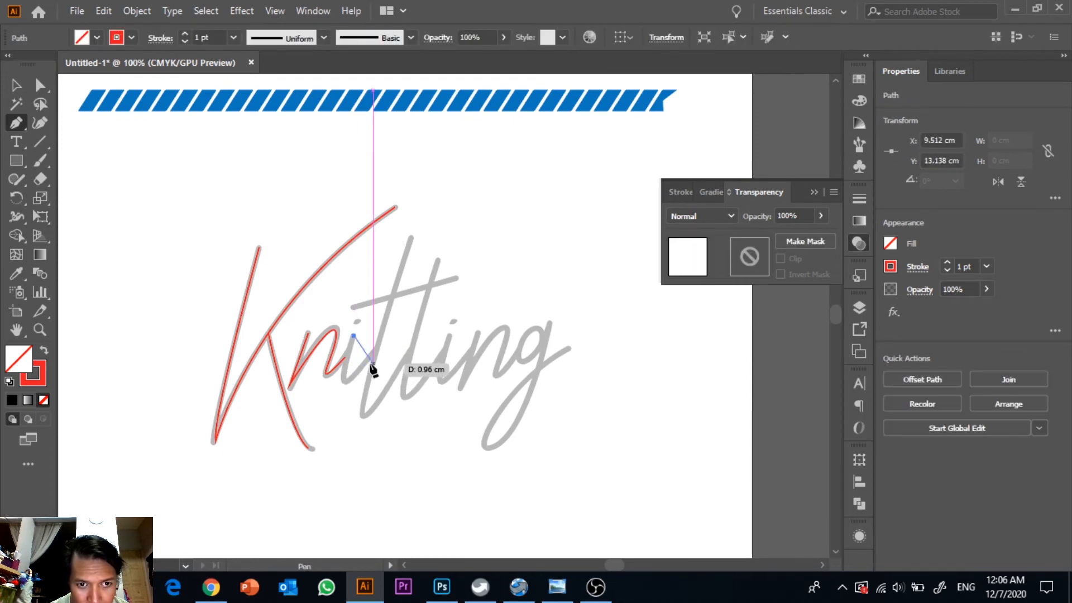
{"action": "left_click_drag", "start_coordinate": [378, 367], "coordinate": [381, 356]}
{"action": "left_click", "coordinate": [356, 375]}
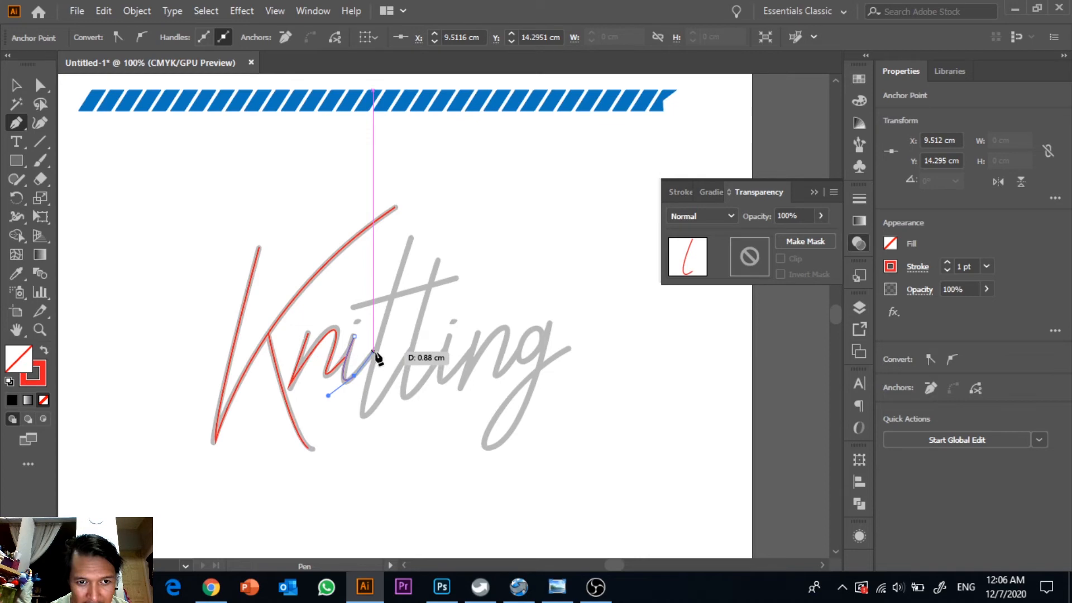
{"action": "left_click", "coordinate": [374, 354]}
{"action": "left_click_drag", "start_coordinate": [374, 352], "coordinate": [376, 353]}
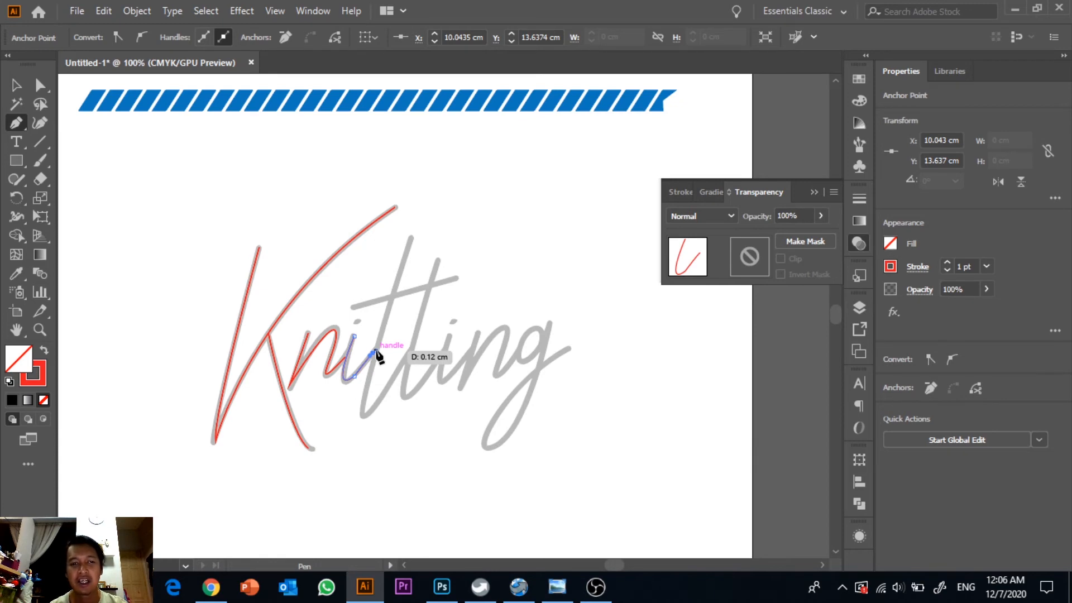
{"action": "left_click_drag", "start_coordinate": [378, 355], "coordinate": [620, 536]}
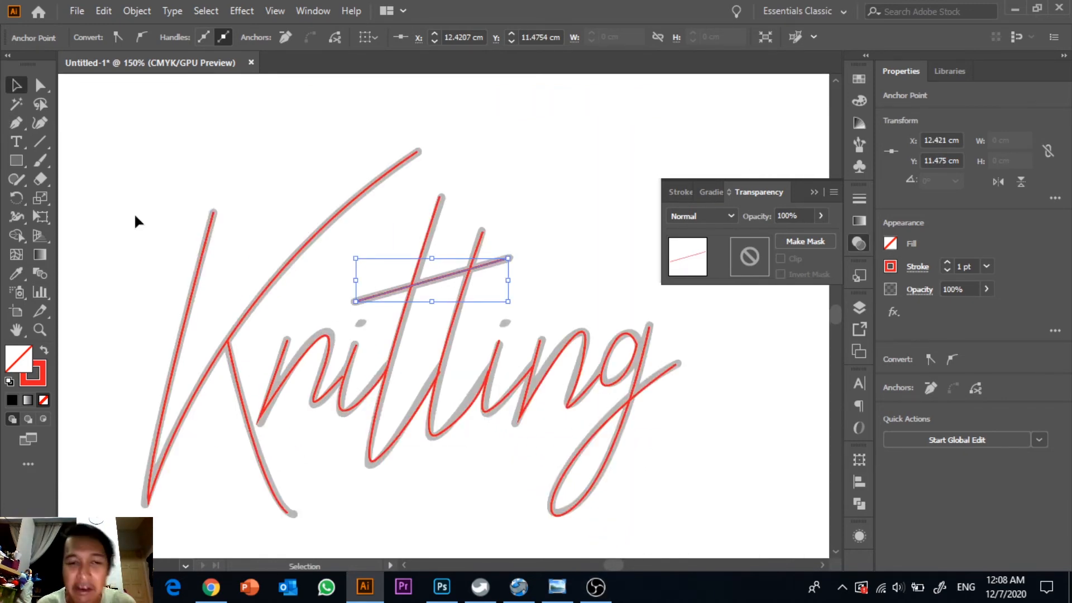
Step: Select all the traced "Knitting" paths and apply the blue diagonal-striped art brush to them
{"action": "left_click", "coordinate": [135, 215]}
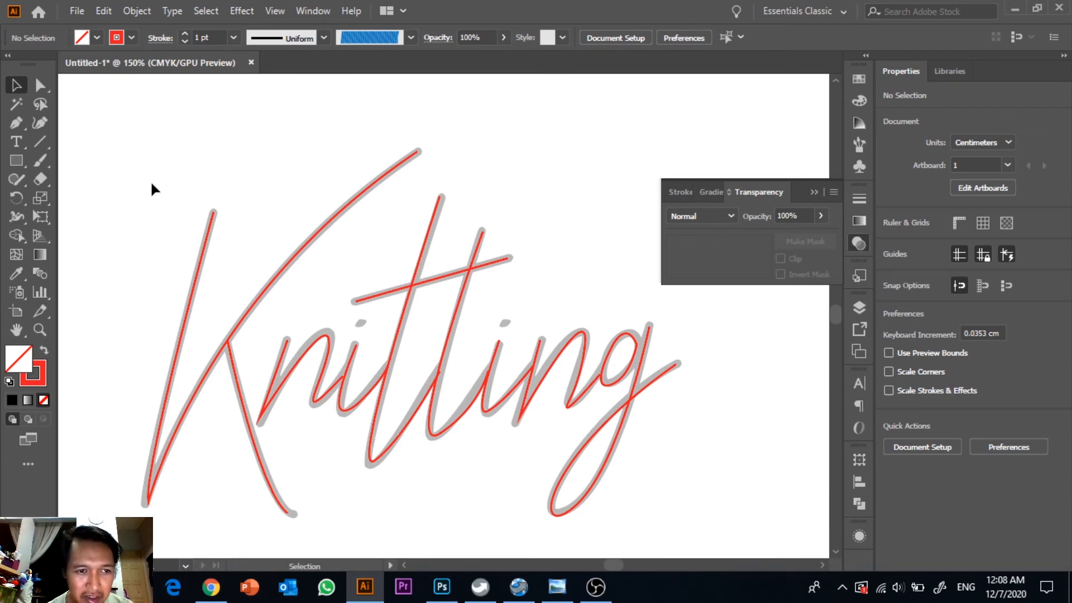
{"action": "left_click_drag", "start_coordinate": [73, 107], "coordinate": [670, 485]}
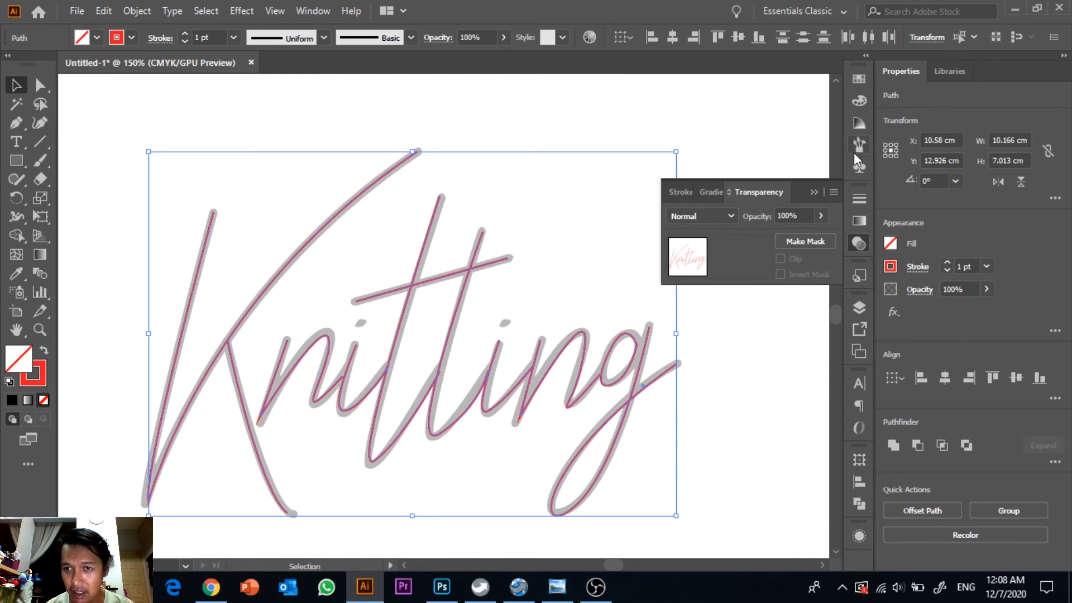
{"action": "left_click", "coordinate": [315, 10]}
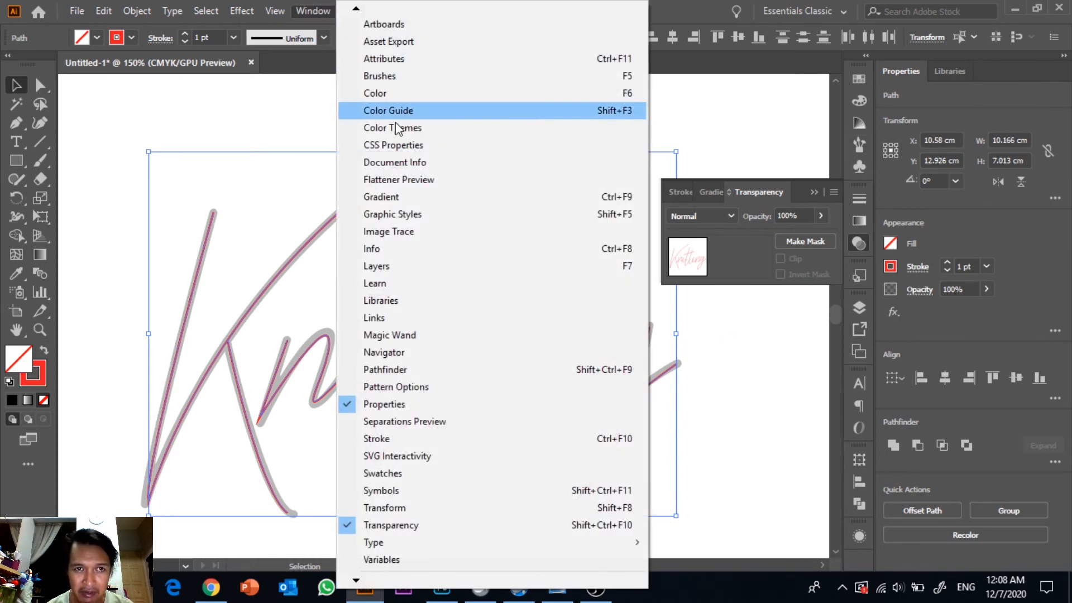
{"action": "left_click", "coordinate": [401, 76]}
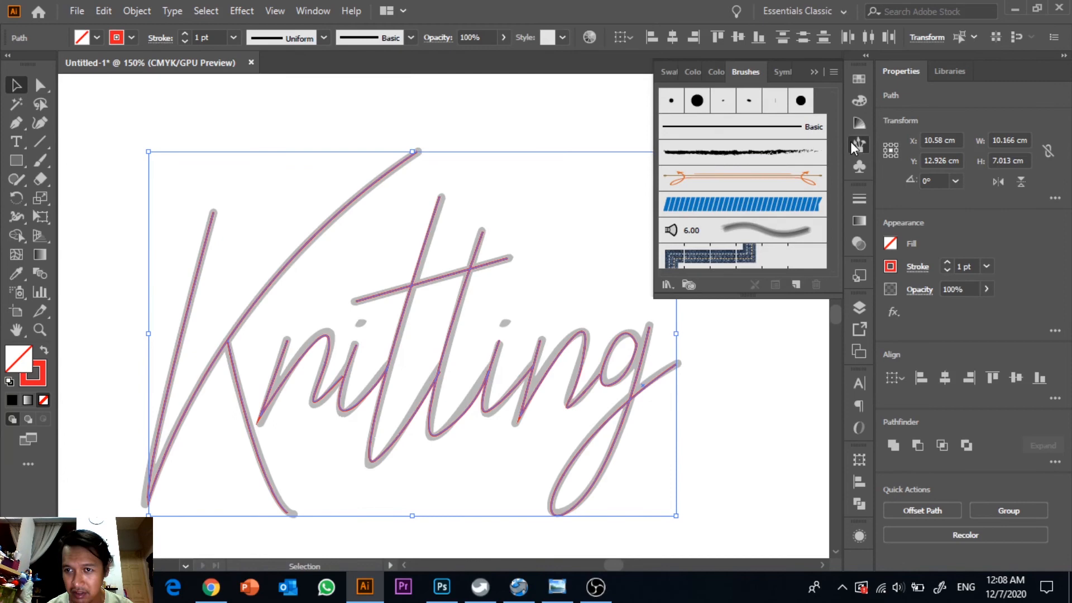
{"action": "left_click", "coordinate": [727, 207]}
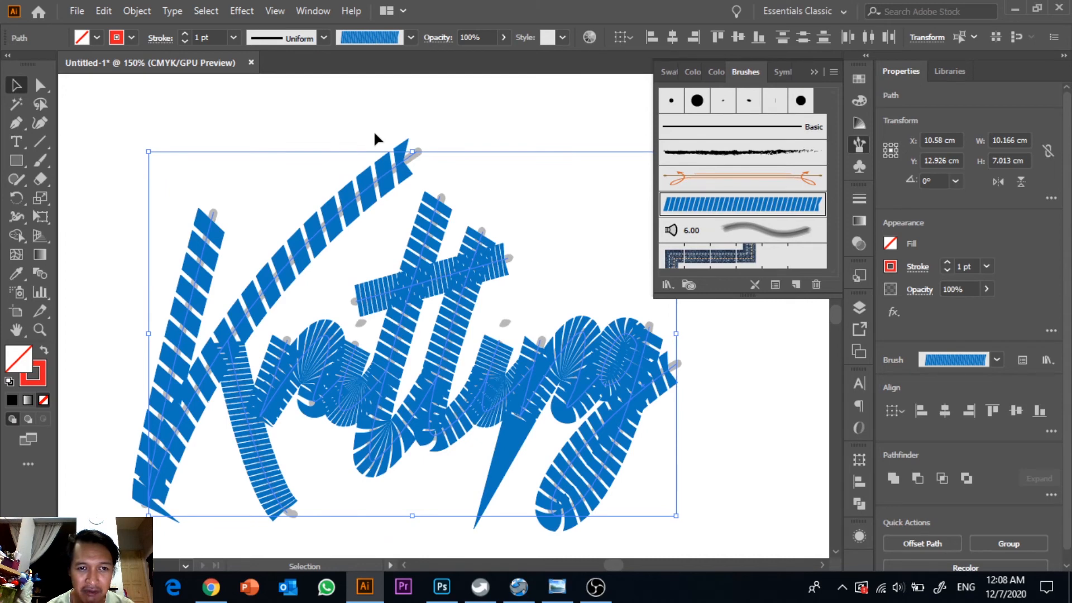
Step: Set the stroke weight of the brushed lettering paths to 0.25 pt and deselect them
{"action": "left_click", "coordinate": [234, 37]}
{"action": "left_click", "coordinate": [234, 37]}
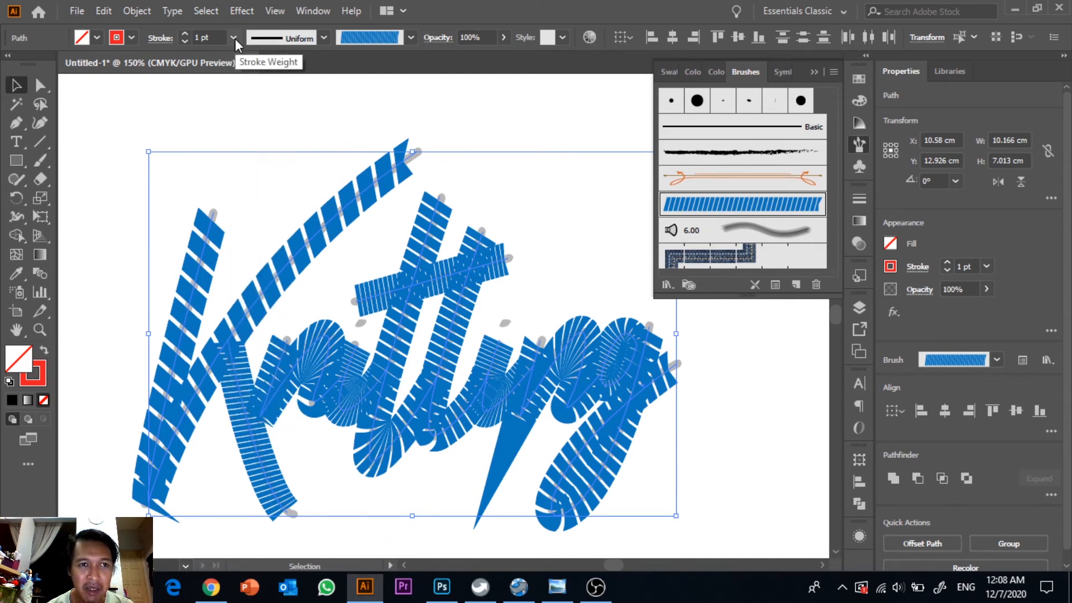
{"action": "left_click", "coordinate": [234, 37]}
{"action": "left_click", "coordinate": [254, 50]}
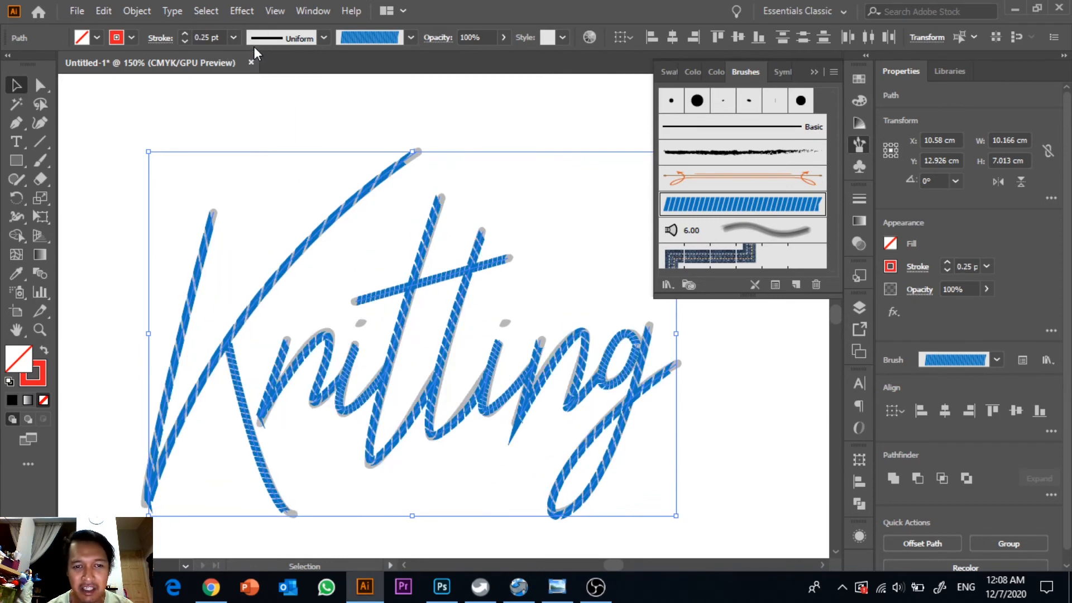
{"action": "left_click", "coordinate": [332, 92]}
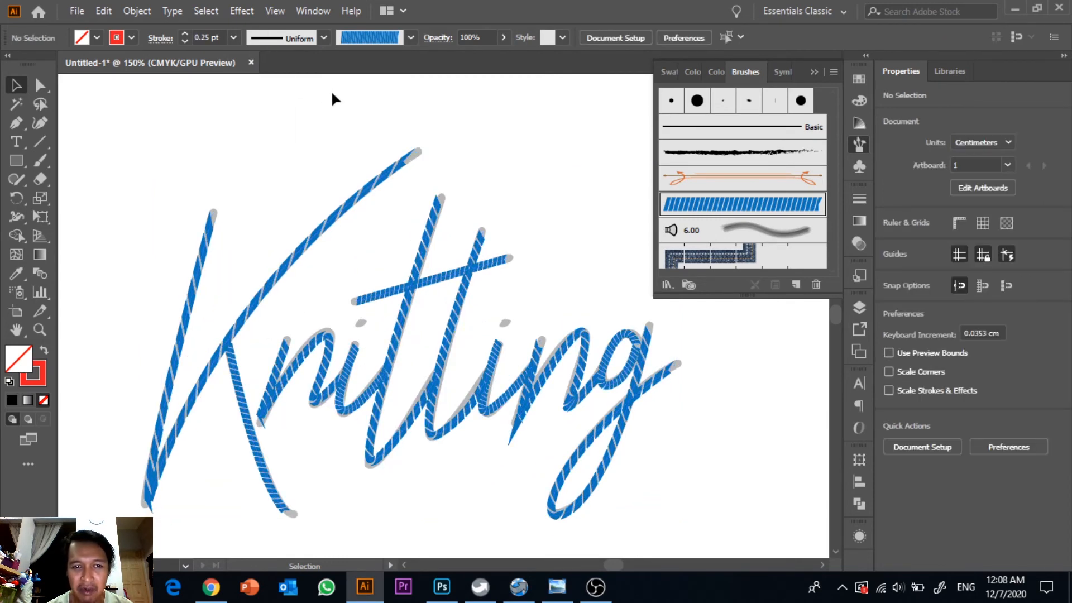
{"action": "left_click", "coordinate": [407, 310]}
{"action": "left_click_drag", "start_coordinate": [130, 150], "coordinate": [659, 487]}
{"action": "left_click", "coordinate": [233, 37]}
{"action": "left_click", "coordinate": [237, 52]}
{"action": "left_click", "coordinate": [107, 171]}
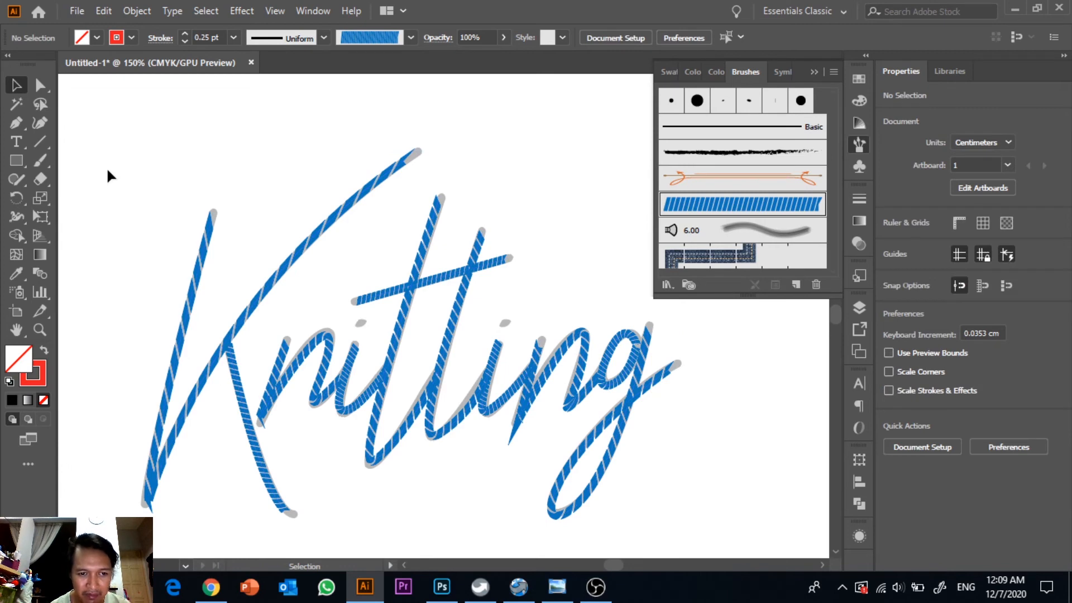
Step: Unlock the faded "Knitting" guide text behind the blue lettering
{"action": "key", "text": "ctrl+minus"}
{"action": "key", "text": "ctrl+minus"}
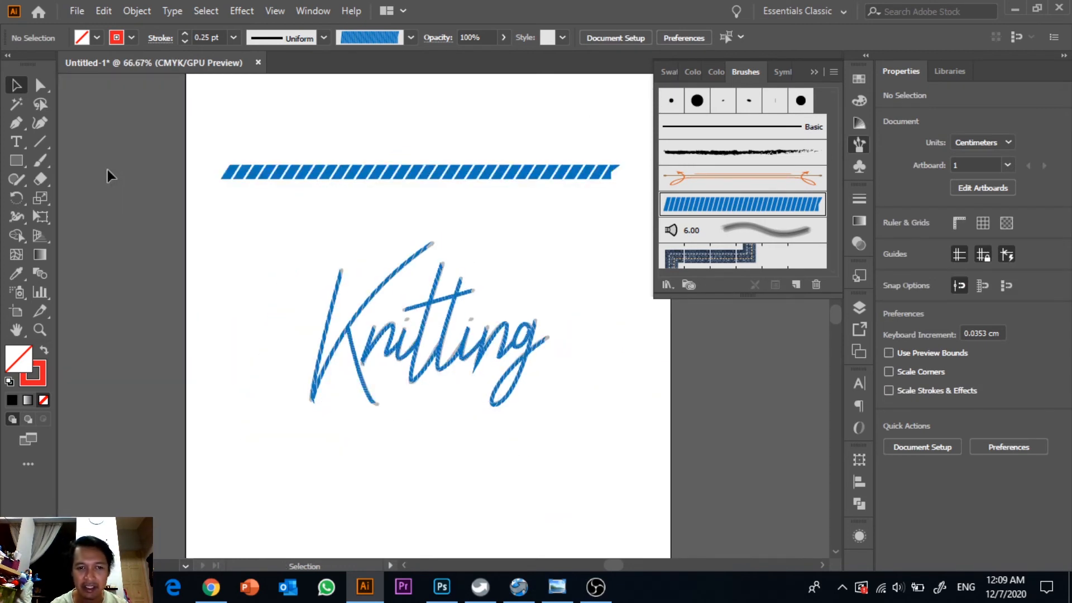
{"action": "key", "text": "ctrl"}
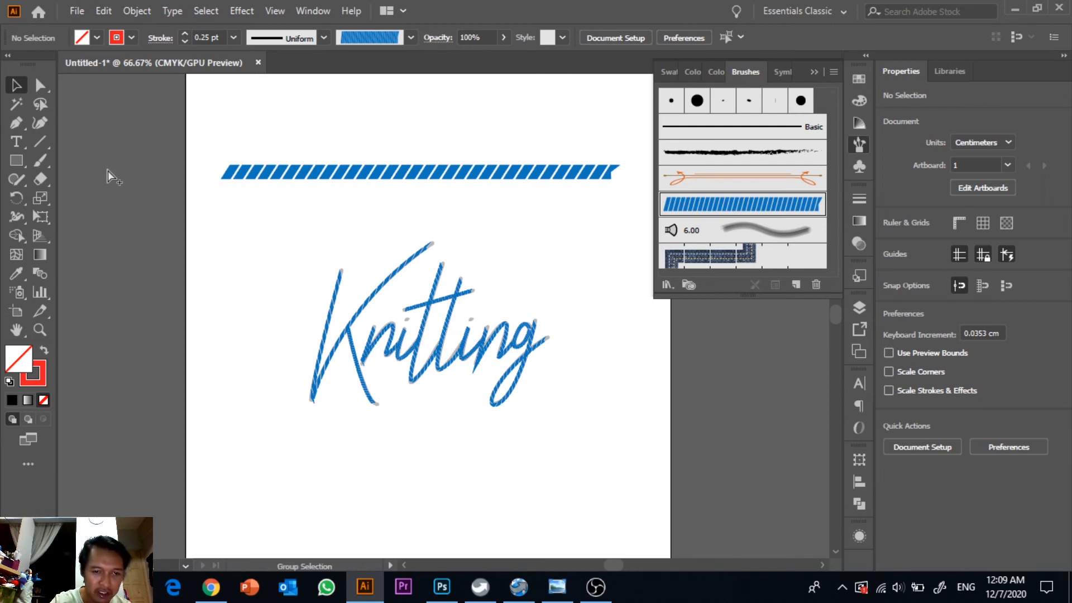
{"action": "key", "text": "ctrl+alt+2"}
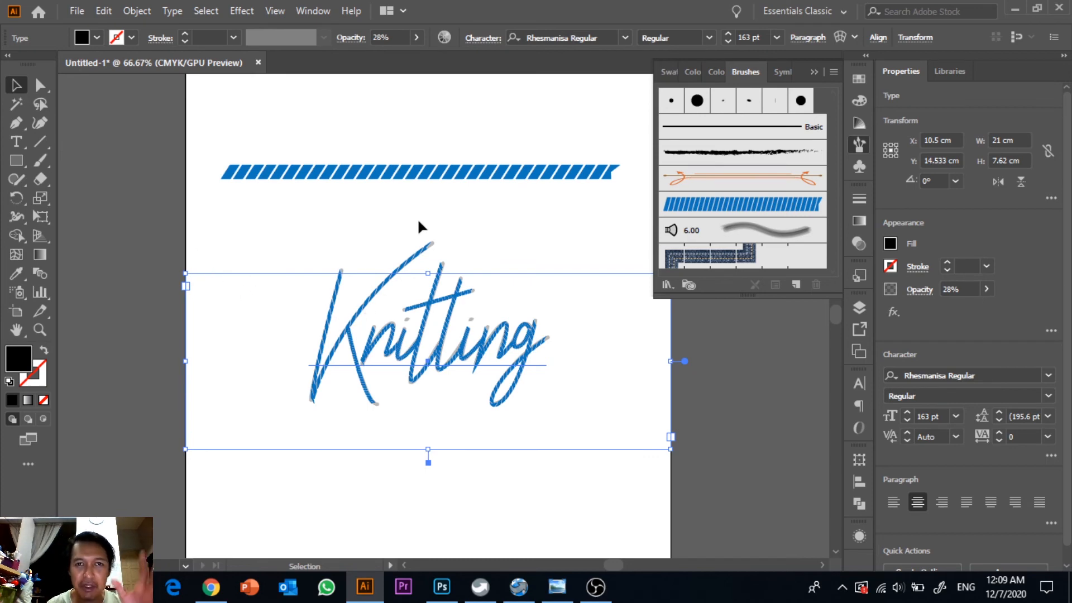
Step: Move the faded guide text up and slightly right, clear of the blue lettering and partly over the striped strip
{"action": "scroll", "coordinate": [585, 440], "scroll_direction": "up", "scroll_amount": 4}
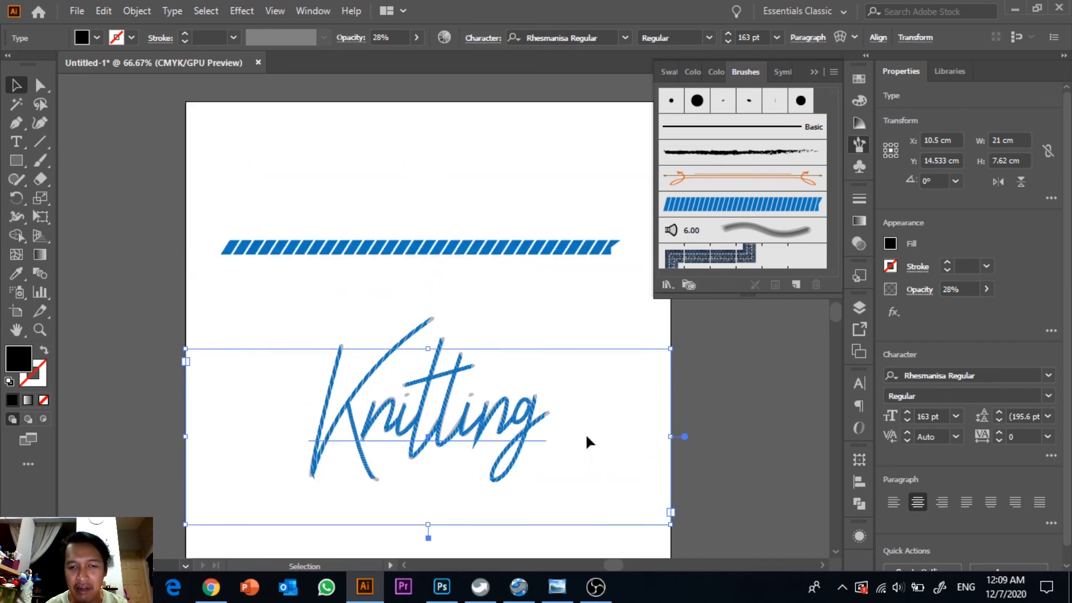
{"action": "scroll", "coordinate": [586, 447], "scroll_direction": "down", "scroll_amount": 3}
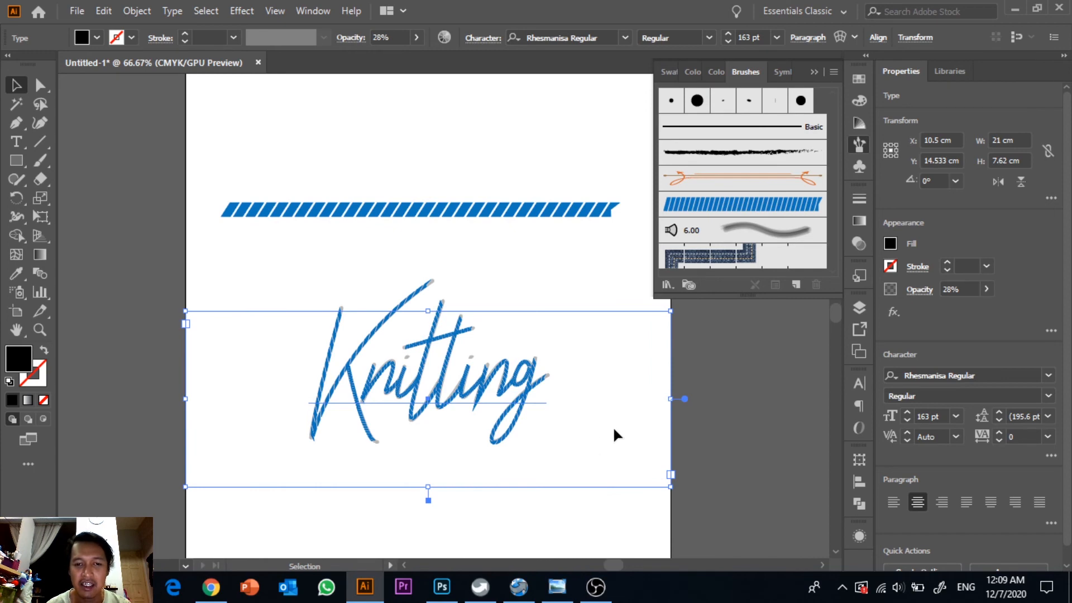
{"action": "left_click", "coordinate": [733, 431]}
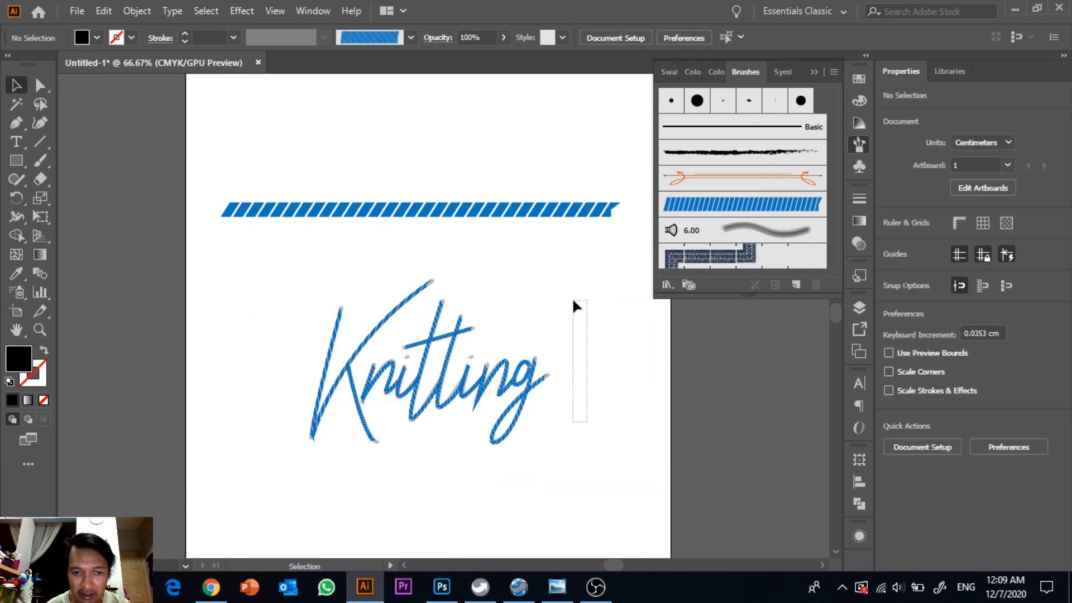
{"action": "left_click", "coordinate": [555, 385]}
{"action": "left_click_drag", "start_coordinate": [537, 399], "coordinate": [514, 147]}
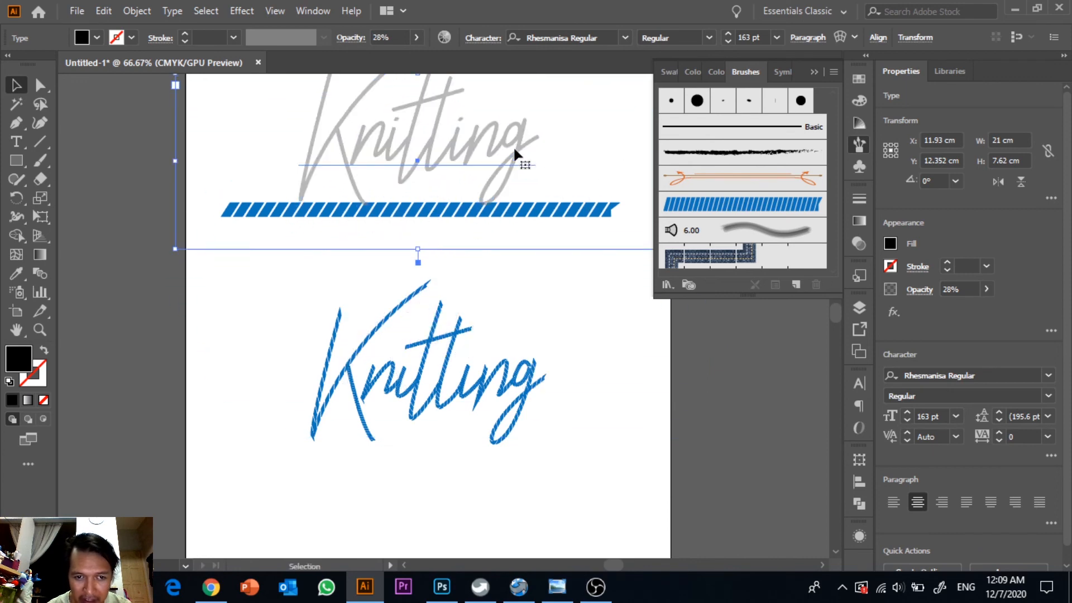
{"action": "left_click_drag", "start_coordinate": [484, 145], "coordinate": [517, 145]}
Step: Expand the appearance of all the brushed lettering paths, and expand the resulting artwork with the Expand command
{"action": "left_click", "coordinate": [282, 289]}
{"action": "left_click_drag", "start_coordinate": [276, 285], "coordinate": [538, 446]}
{"action": "left_click", "coordinate": [141, 16]}
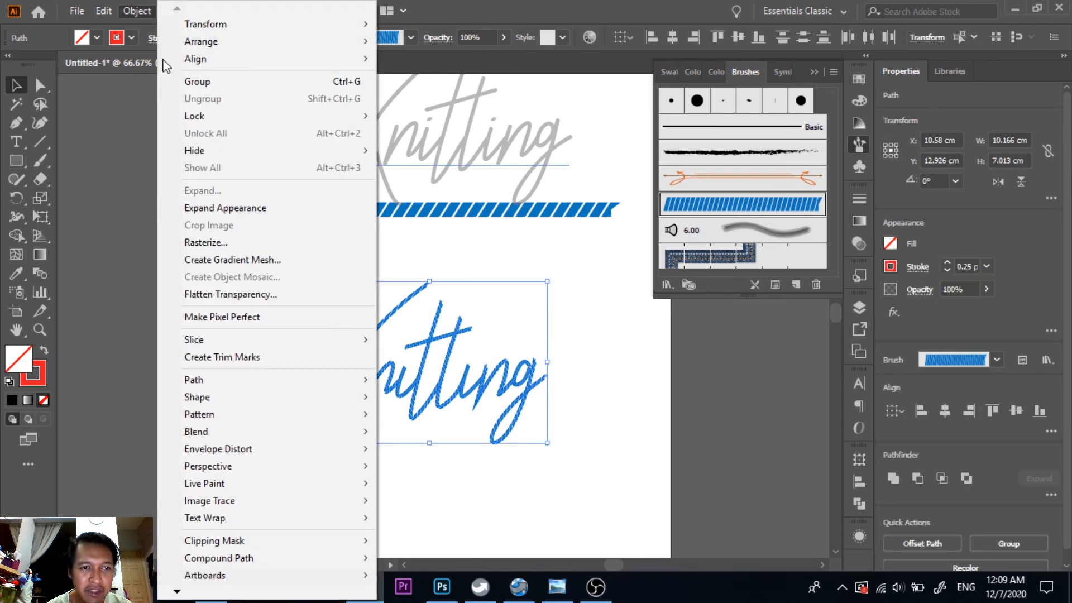
{"action": "left_click", "coordinate": [221, 209]}
{"action": "left_click", "coordinate": [137, 11]}
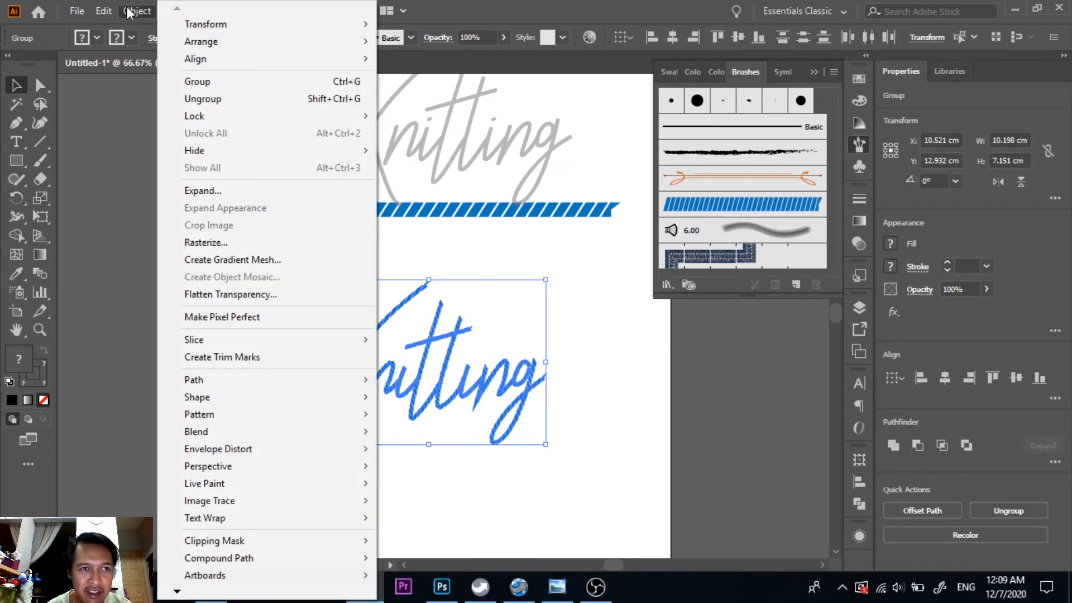
{"action": "left_click", "coordinate": [202, 191]}
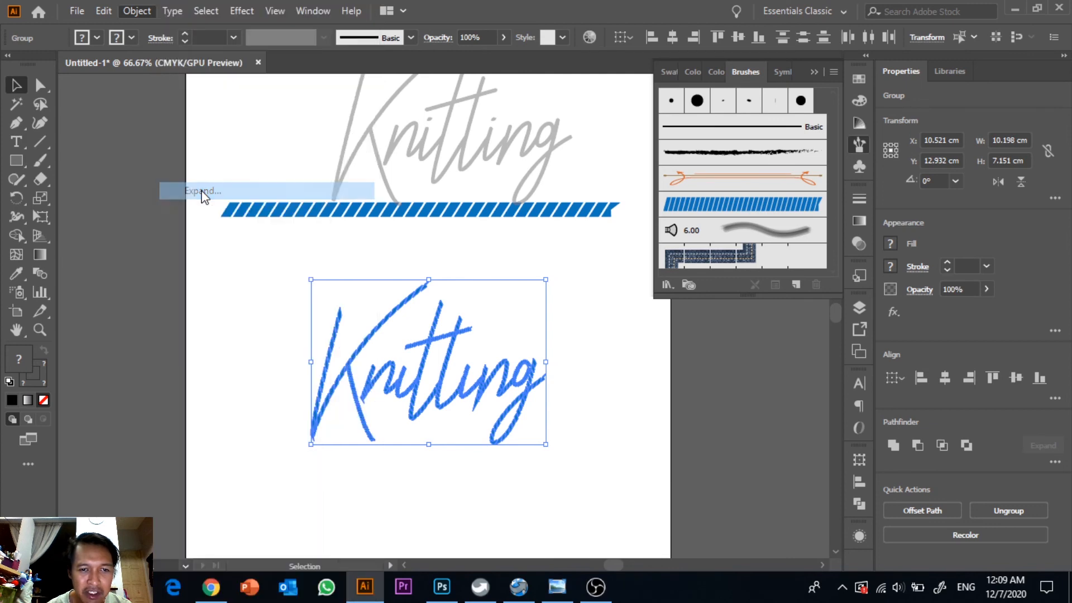
{"action": "left_click", "coordinate": [63, 226]}
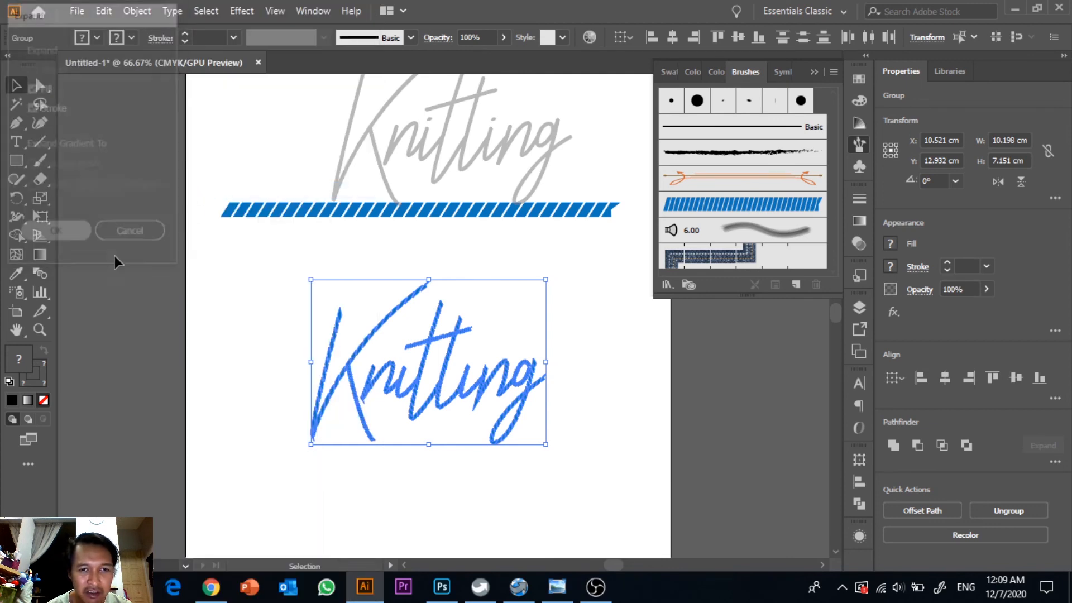
Step: Select the whole expanded "Knitting" lettering and examine the anchor points of its striped shapes
{"action": "left_click", "coordinate": [233, 283]}
{"action": "left_click_drag", "start_coordinate": [256, 289], "coordinate": [575, 457]}
{"action": "key", "text": "a"}
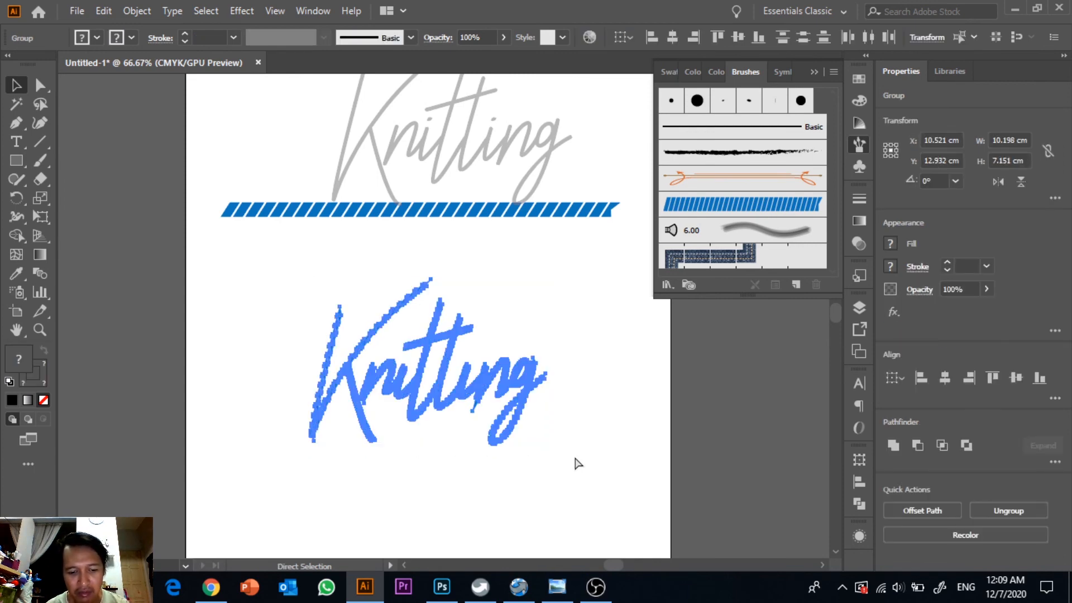
{"action": "key", "text": "v"}
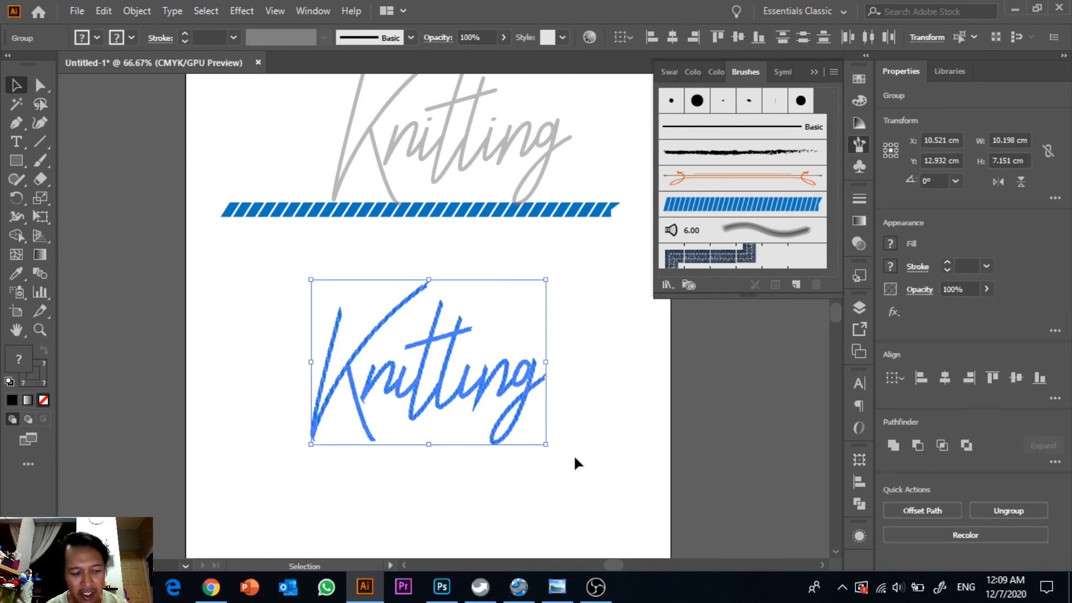
Step: Move the expanded lettering up and right towards the striped strip, enlarge it well beyond its current size, and deselect it
{"action": "left_click", "coordinate": [595, 457]}
{"action": "left_click_drag", "start_coordinate": [529, 397], "coordinate": [554, 363]}
{"action": "scroll", "coordinate": [565, 405], "scroll_direction": "down", "scroll_amount": 6}
{"action": "left_click", "coordinate": [564, 404]}
{"action": "scroll", "coordinate": [564, 403], "scroll_direction": "up", "scroll_amount": 5}
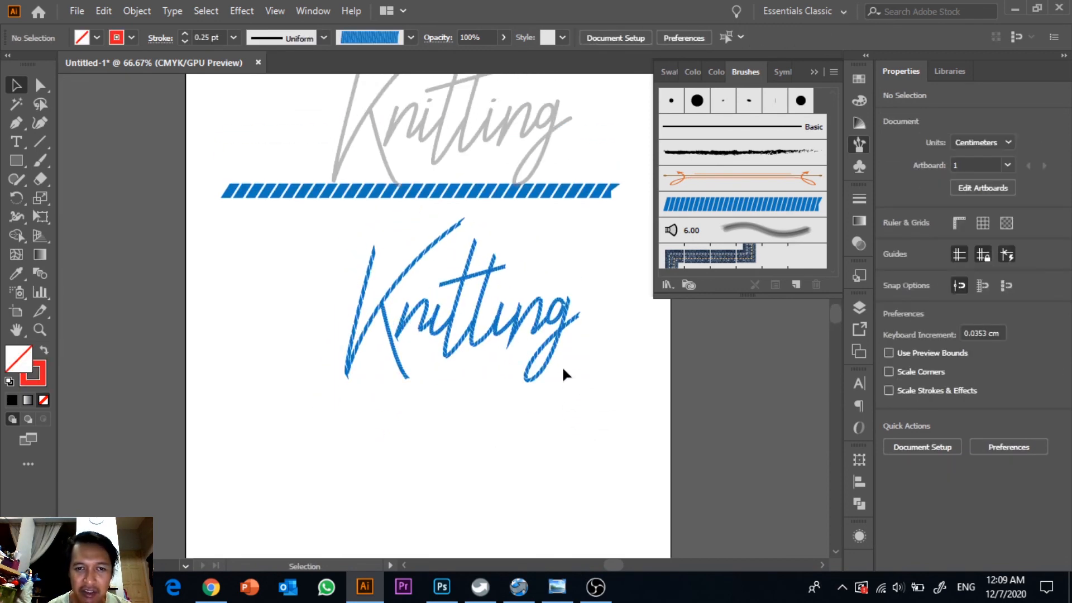
{"action": "left_click_drag", "start_coordinate": [553, 353], "coordinate": [620, 515]}
{"action": "left_click", "coordinate": [672, 468]}
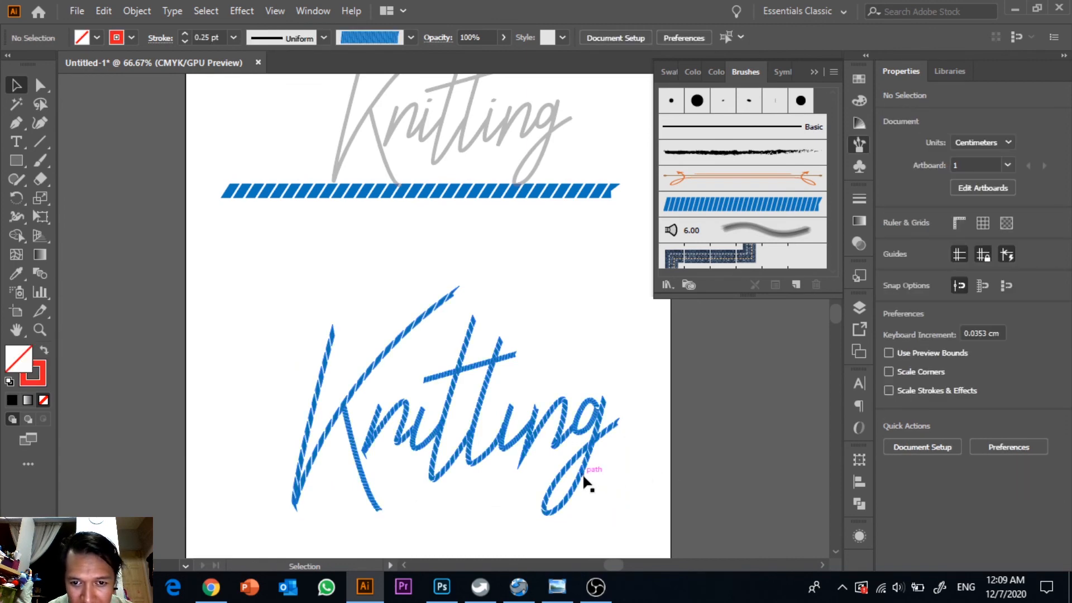
Step: Scale the expanded lettering down to about 11.3 by 7.9 cm and place it just below the striped strip, roughly centred on the artboard
{"action": "left_click_drag", "start_coordinate": [582, 473], "coordinate": [576, 425]}
{"action": "left_click_drag", "start_coordinate": [617, 469], "coordinate": [586, 420]}
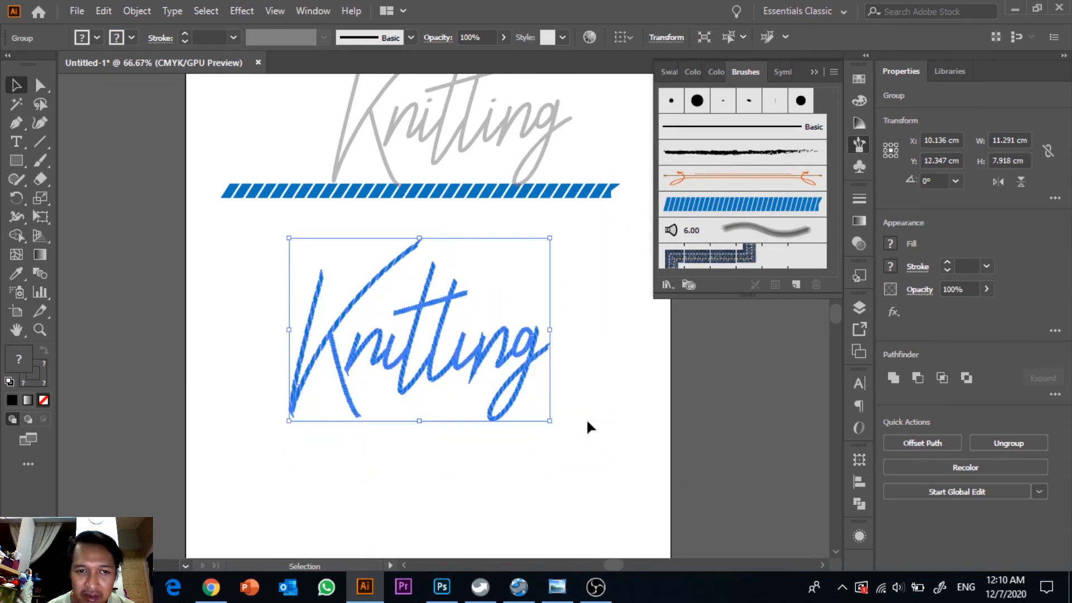
{"action": "left_click", "coordinate": [540, 393]}
{"action": "left_click_drag", "start_coordinate": [518, 390], "coordinate": [533, 399]}
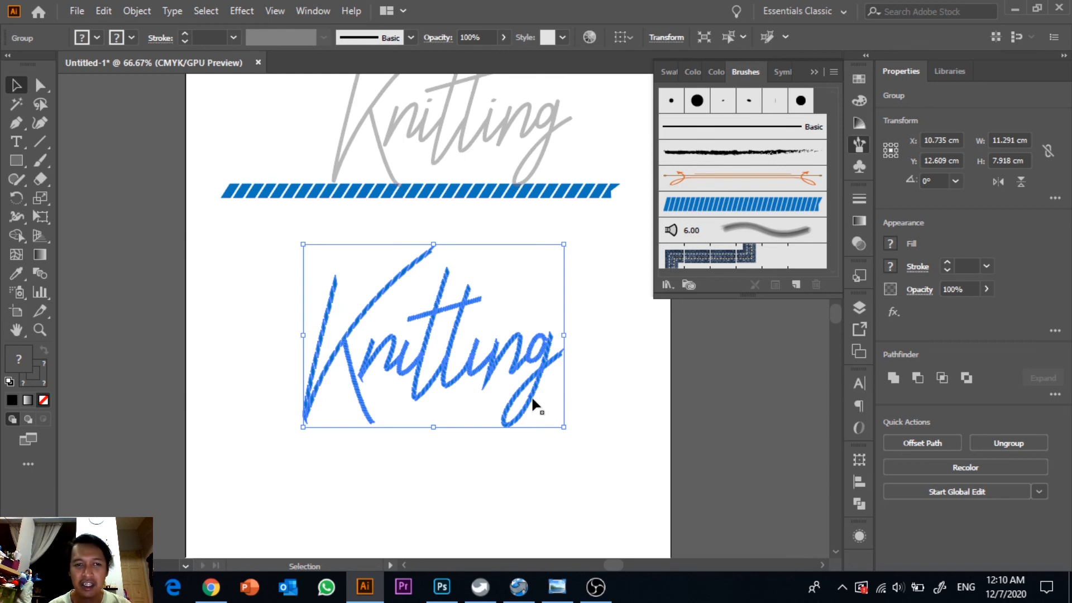
{"action": "left_click", "coordinate": [479, 218]}
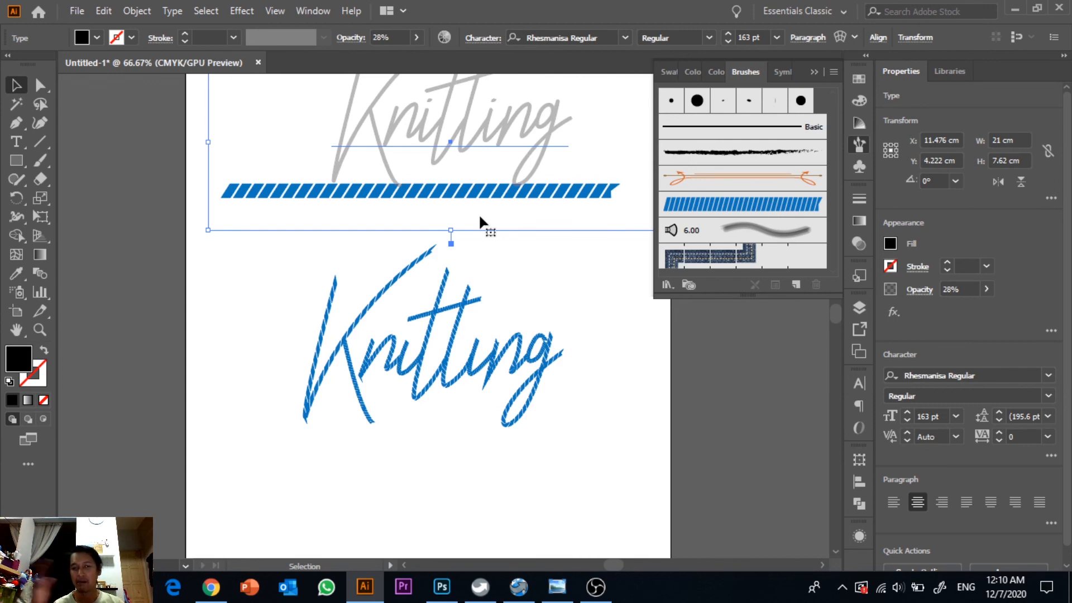